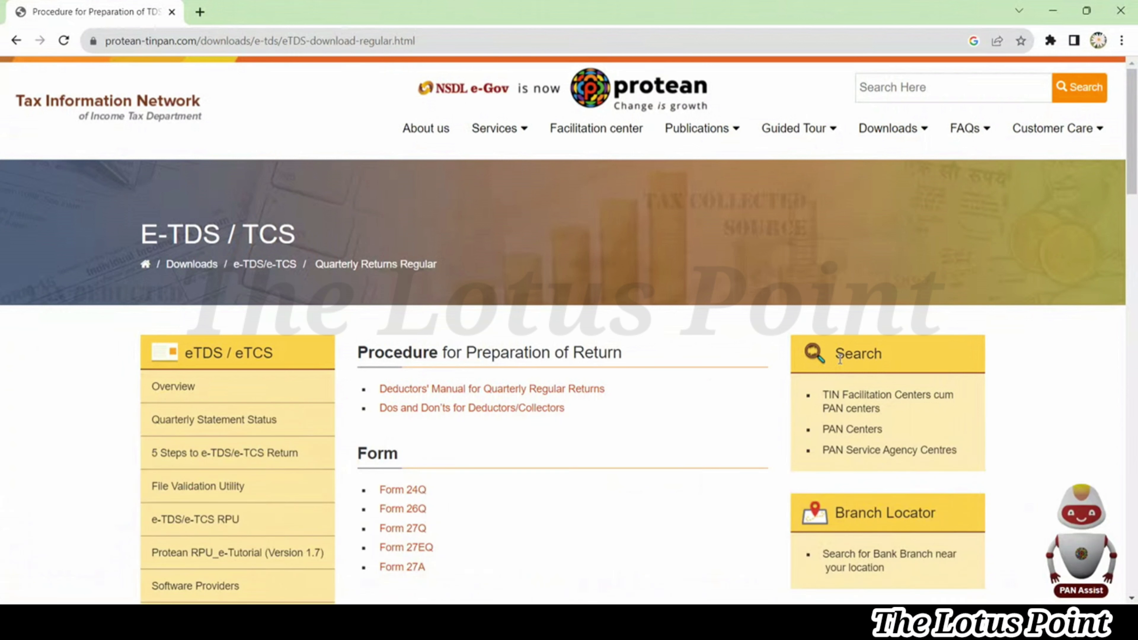
Go to Downloads > e-TDS/e-TCS > Quarterly Returns > Regular on the Protean TIN site
mouse_move(884, 139)
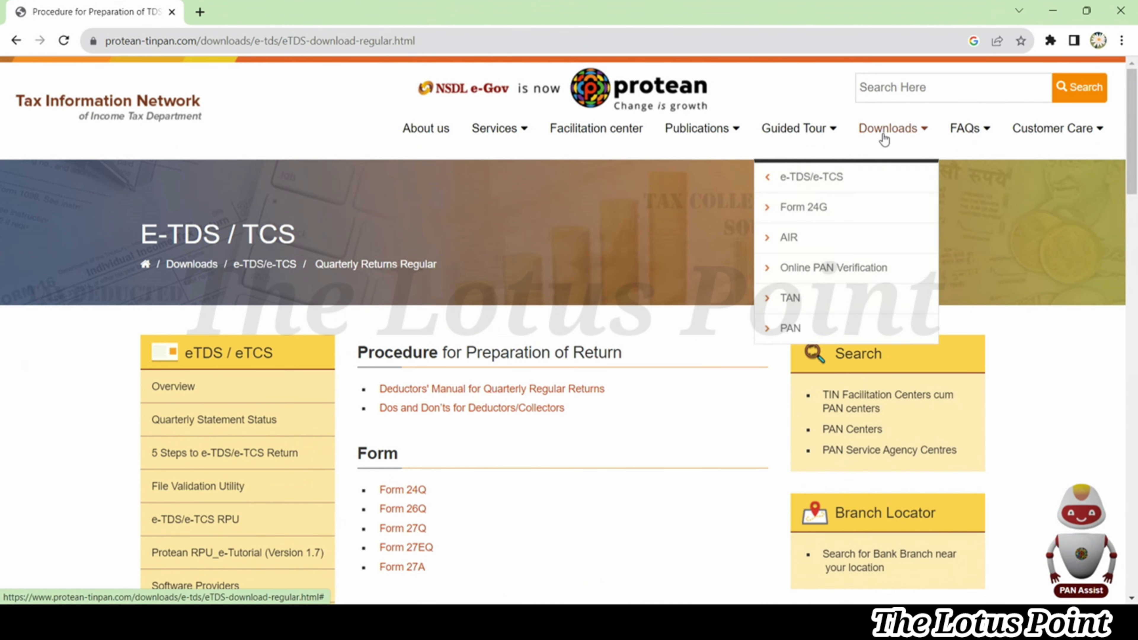
mouse_move(877, 180)
mouse_move(786, 186)
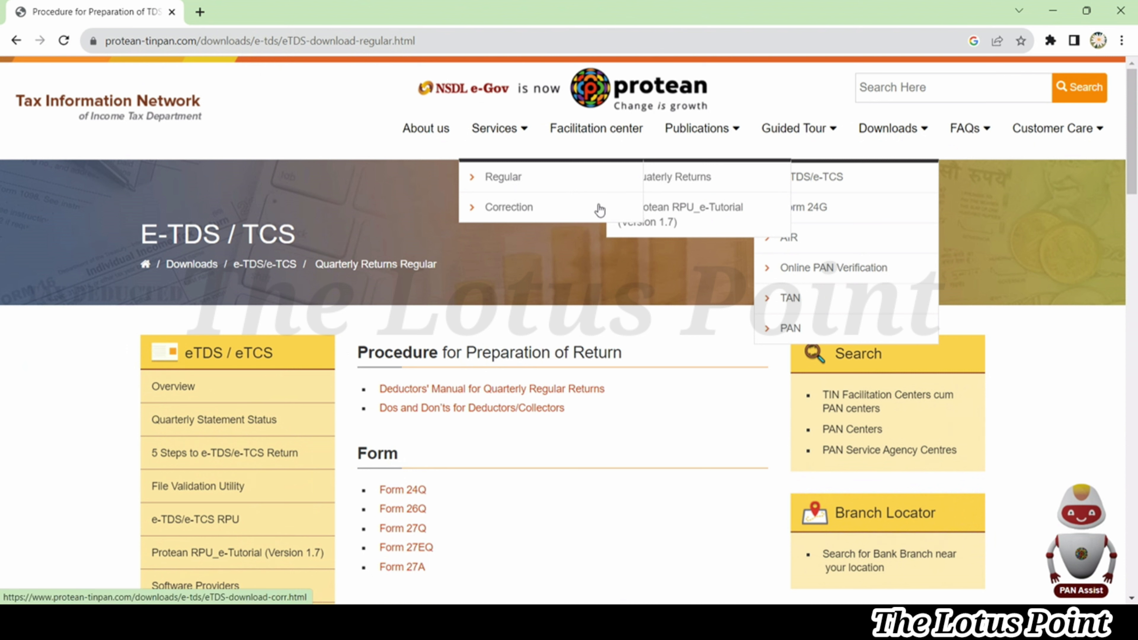
left_click(550, 179)
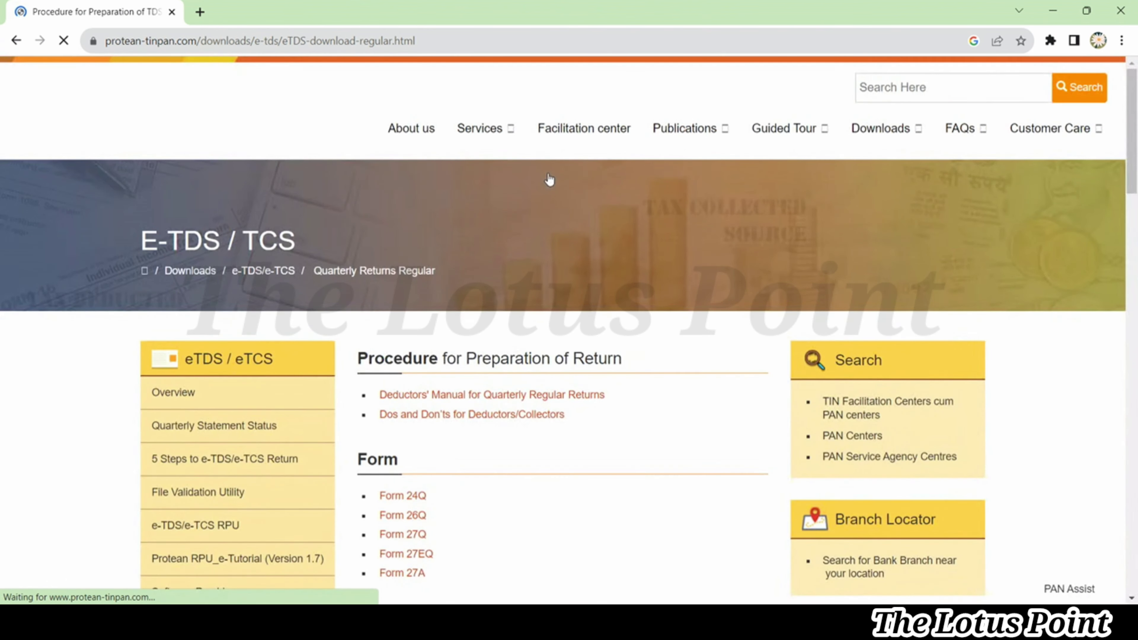
Download the e-TDS/TCS RPU Ver. 4.6 package from the Return Preparation Utility section
scroll(550, 179, "down", 15)
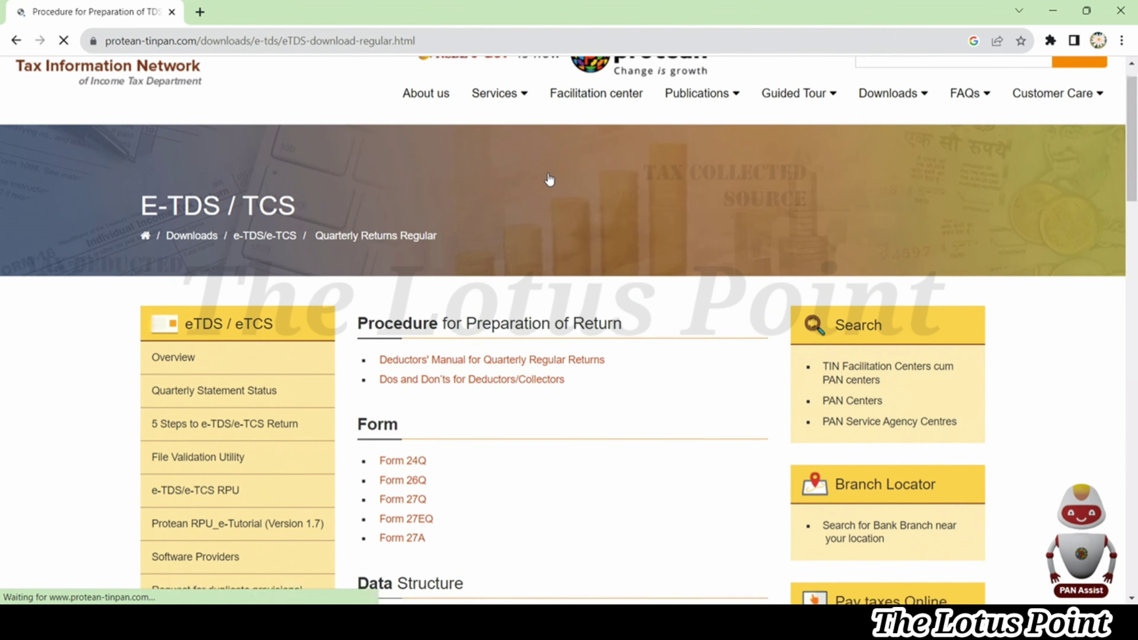
scroll(550, 179, "down", 5)
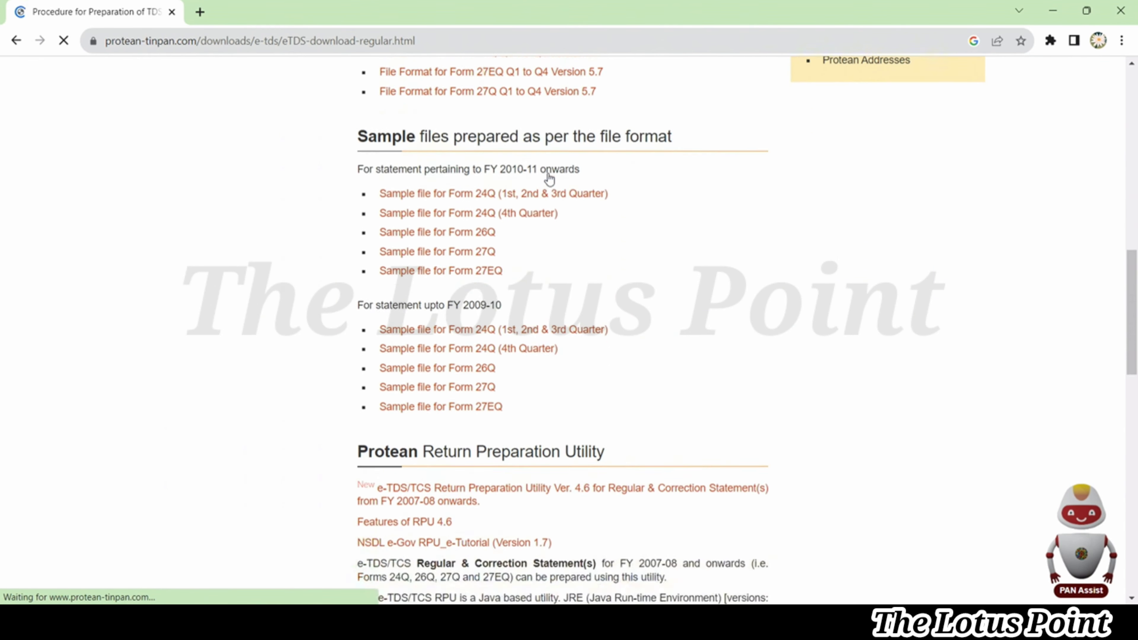
scroll(550, 179, "down", 15)
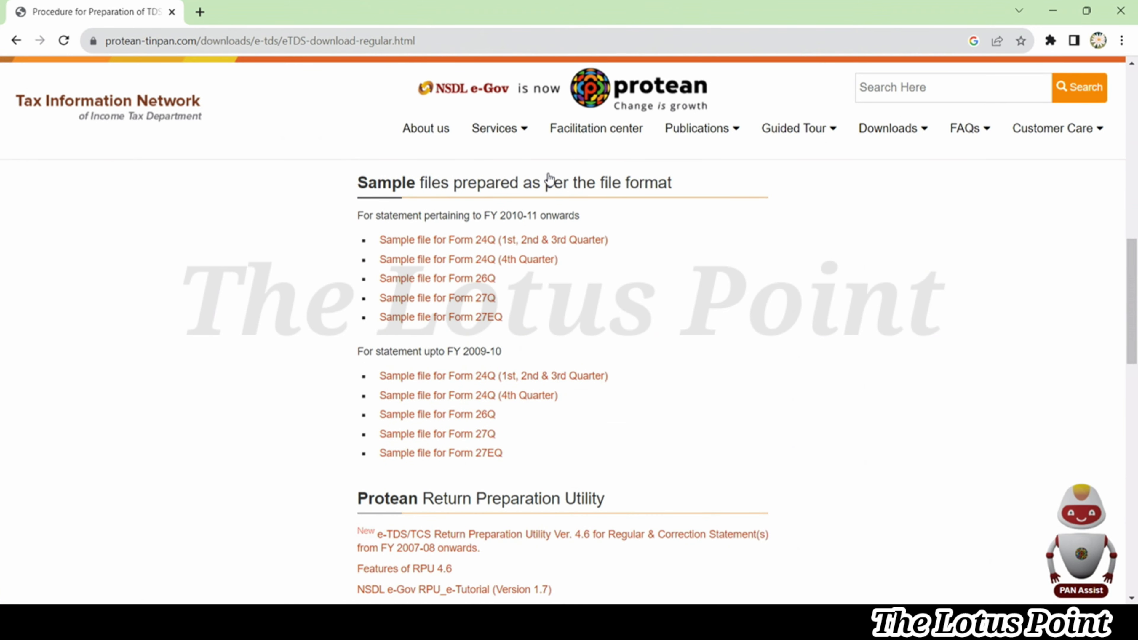
scroll(550, 179, "down", 7)
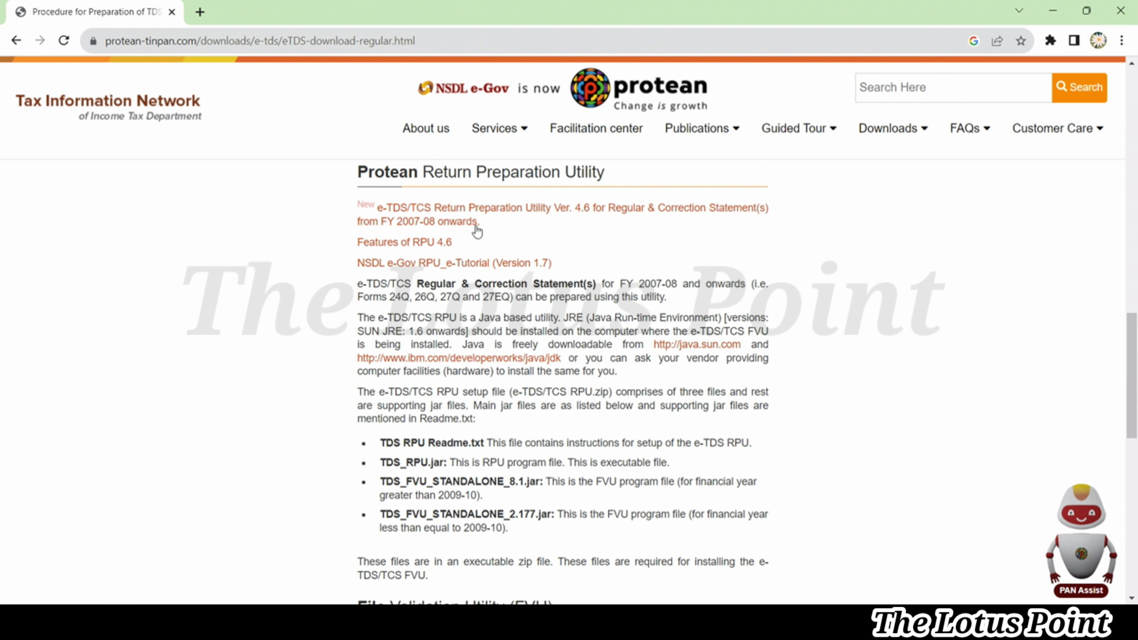
left_click(459, 215)
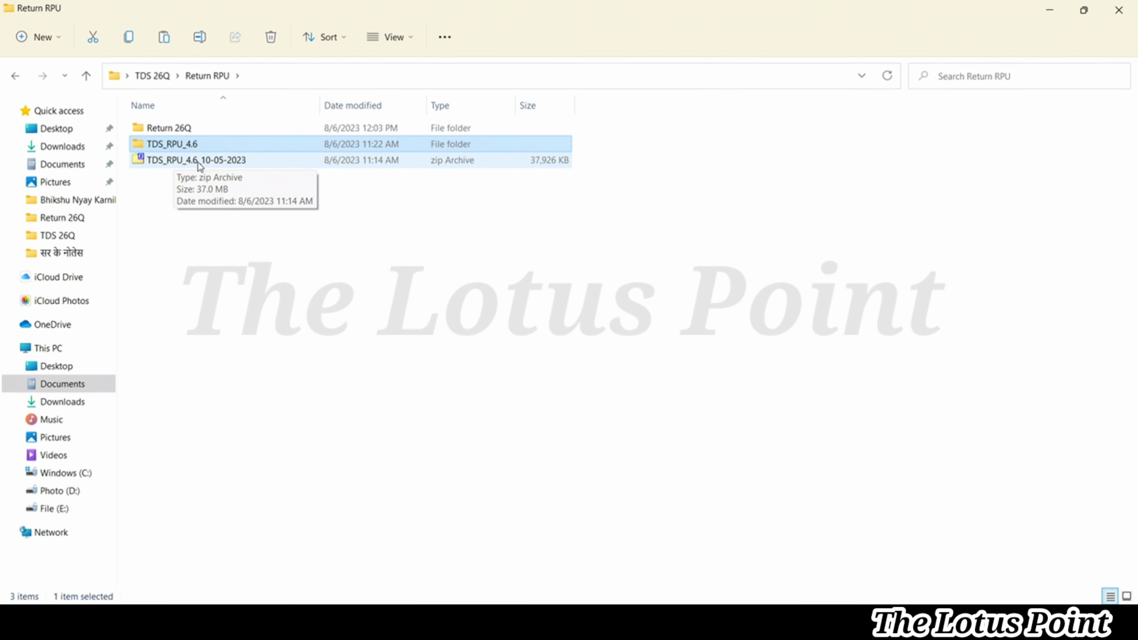
Open the extracted TDS_RPU_4.6 folder beside the downloaded RPU zip
left_click(198, 164)
right_click(198, 164)
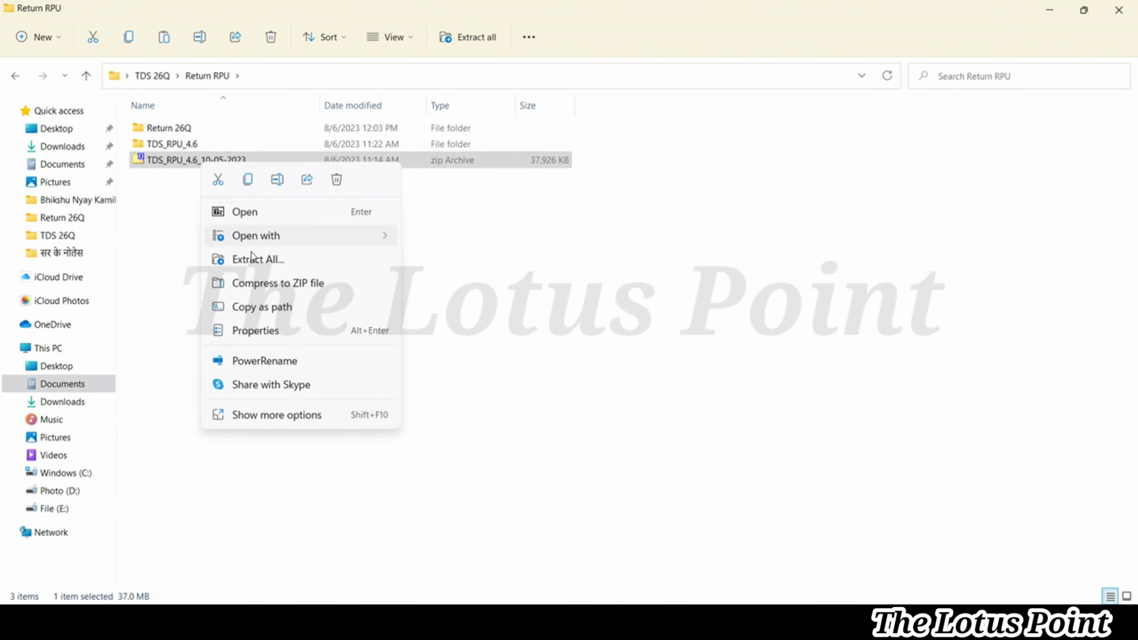
left_click(439, 265)
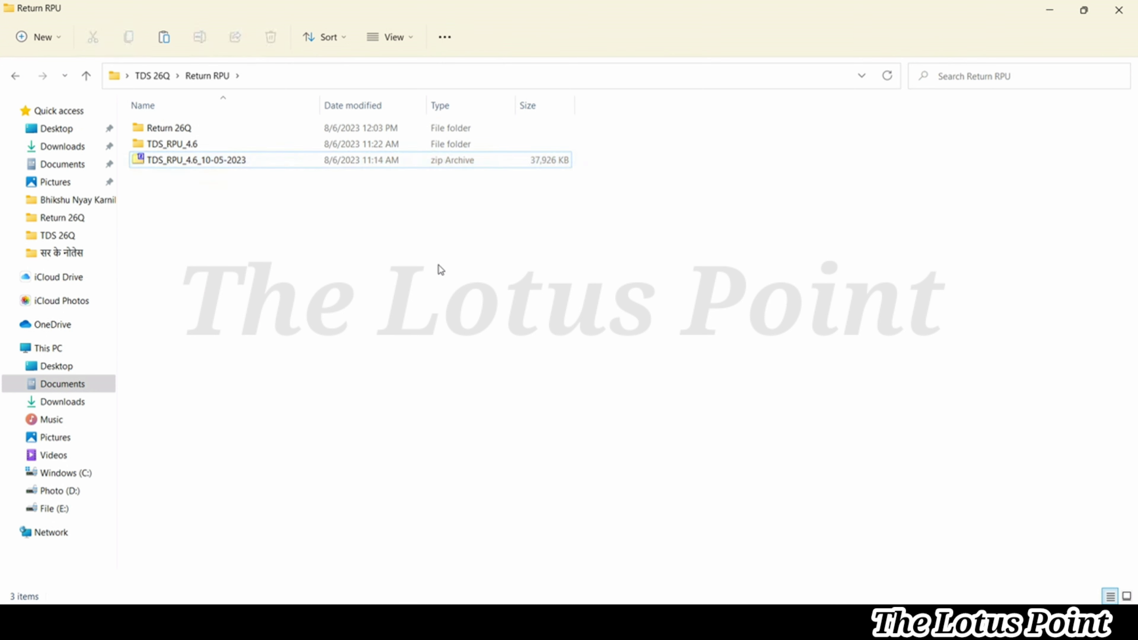
double_click(175, 145)
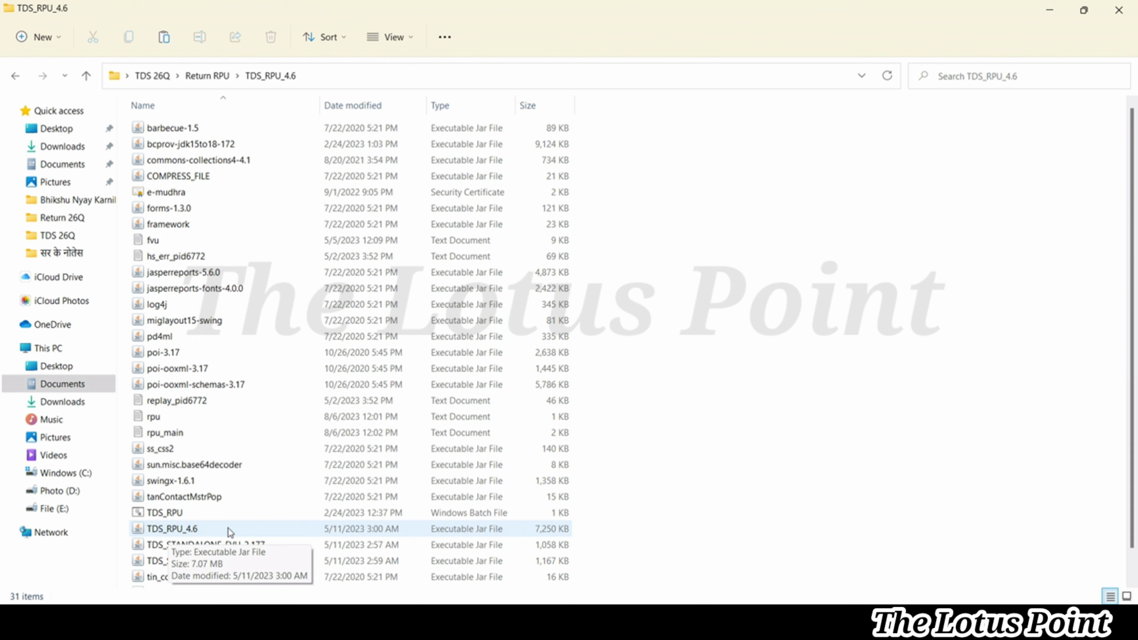
Run the TDS_RPU launcher and acknowledge the Java prerequisites notice
left_click(218, 514)
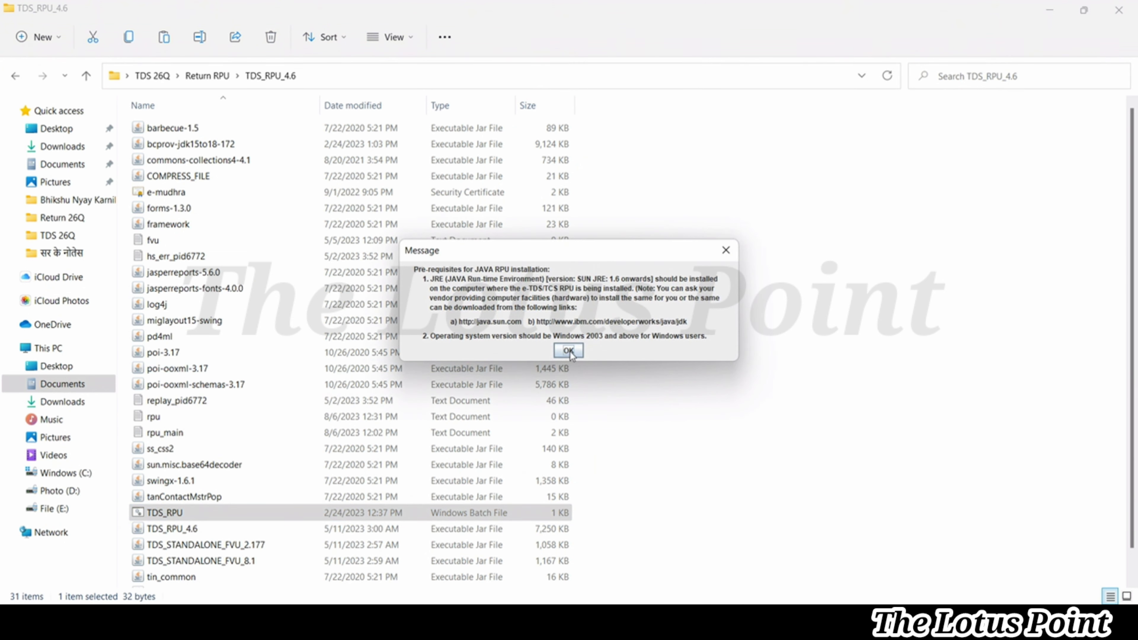
left_click(568, 351)
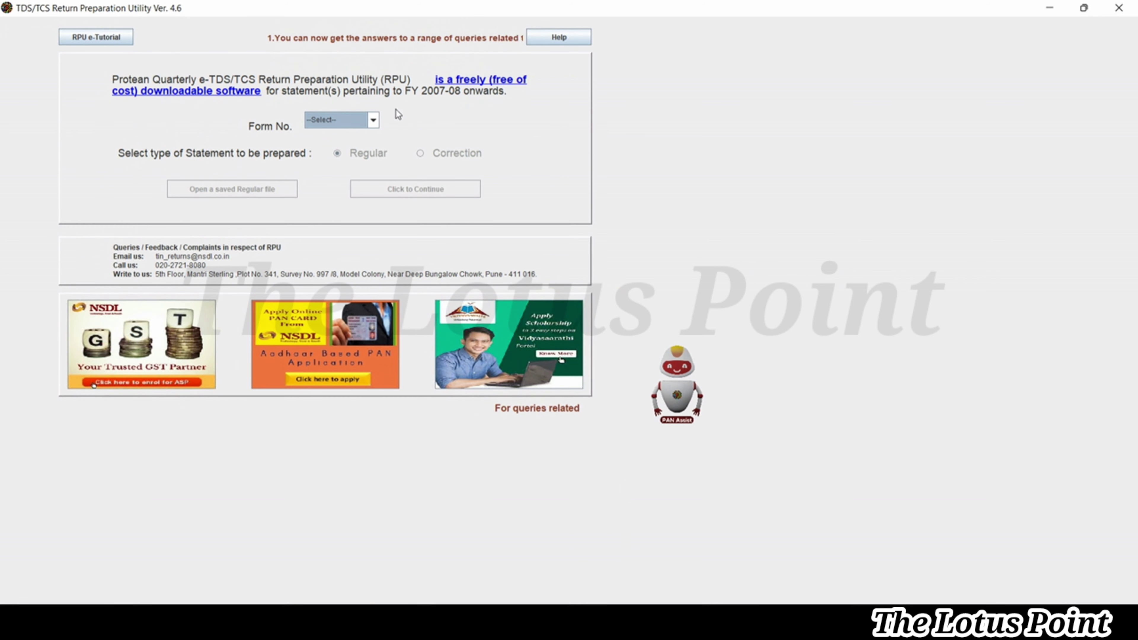
Select Form No. 26Q as a Regular statement and continue to data entry
left_click(373, 121)
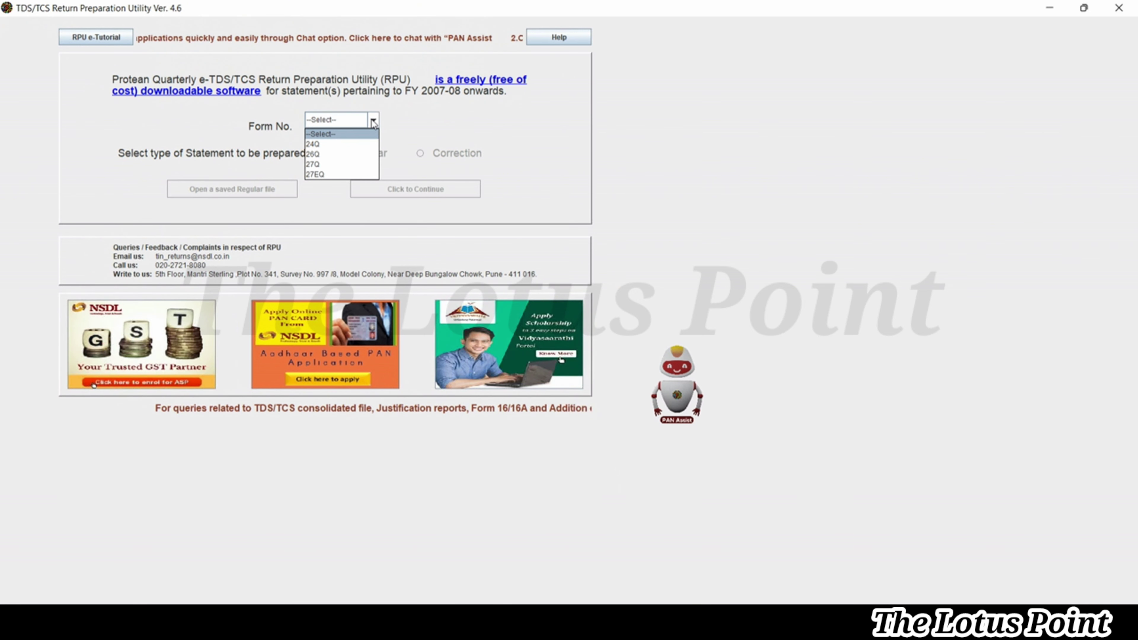
left_click(338, 154)
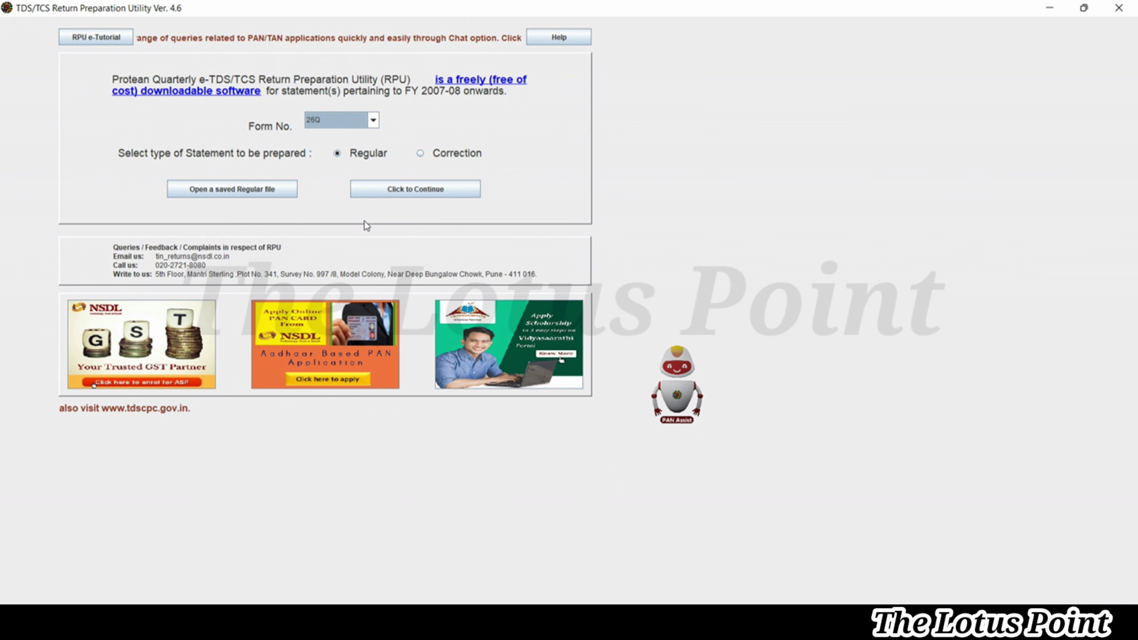
left_click(411, 195)
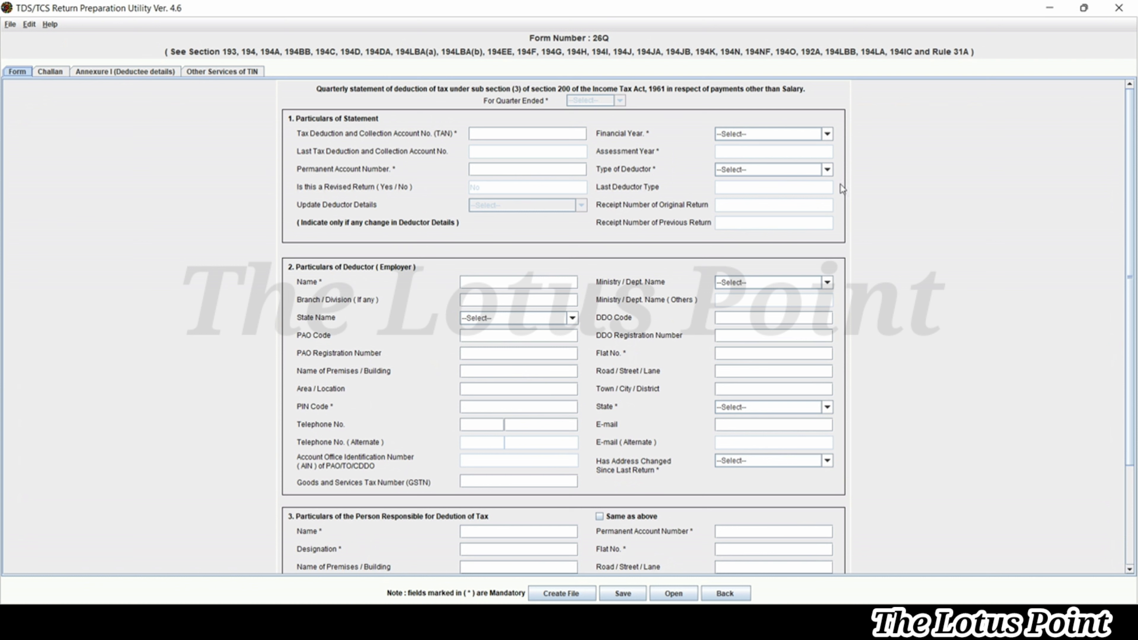
Set financial year 2022-2023, correcting an initial 2023-2024 pick, and quarter Q4
left_click(51, 73)
left_click(574, 342)
left_click(765, 135)
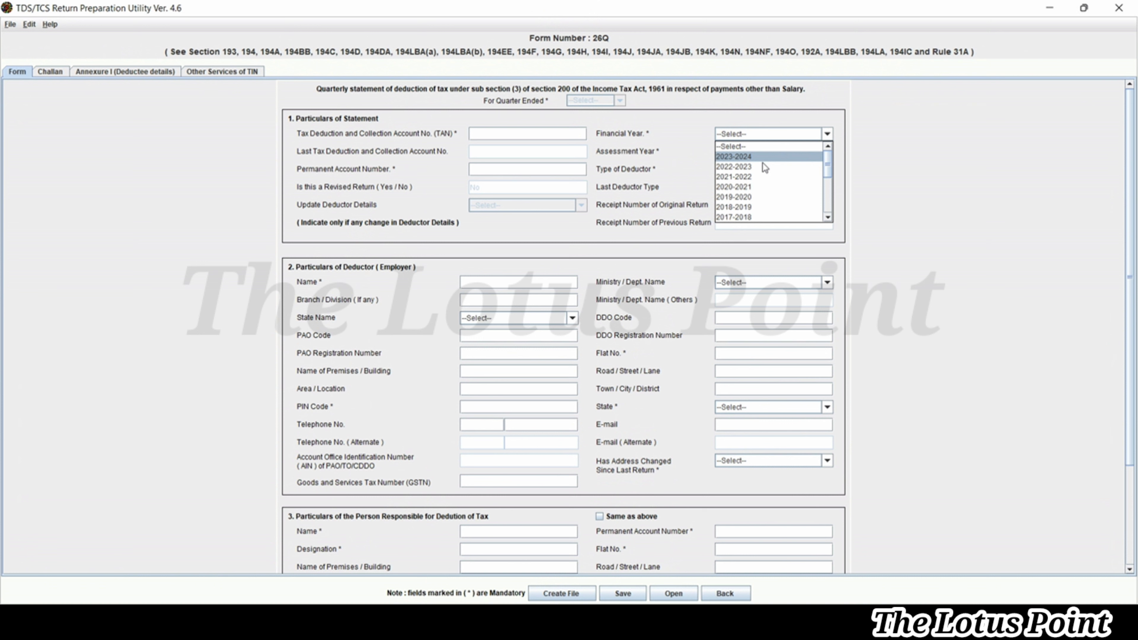
left_click(760, 159)
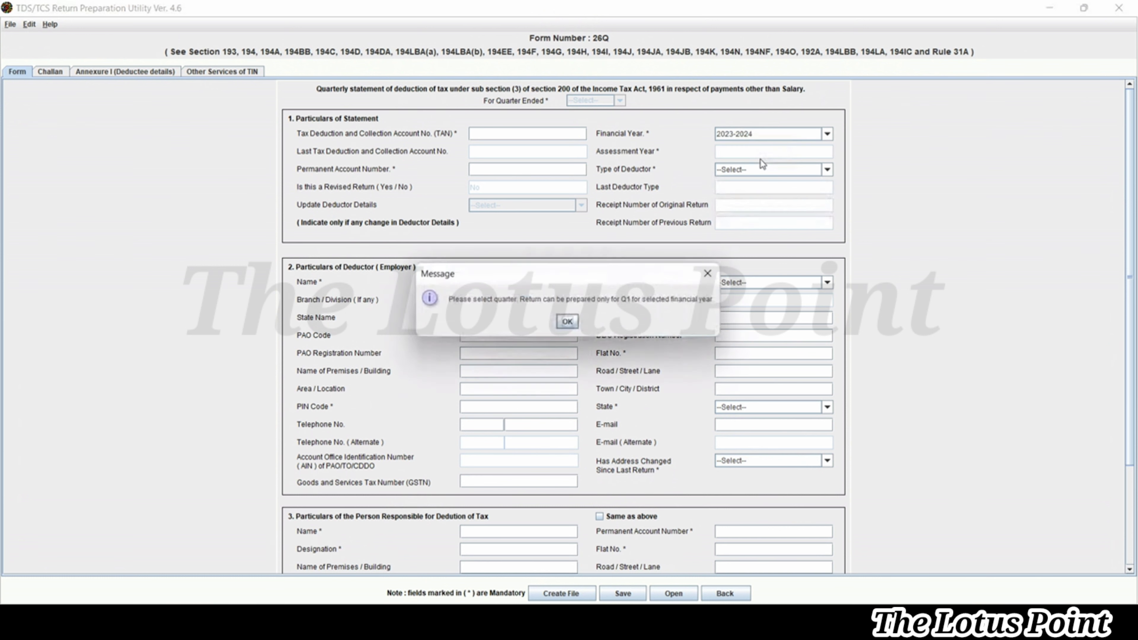
left_click(569, 323)
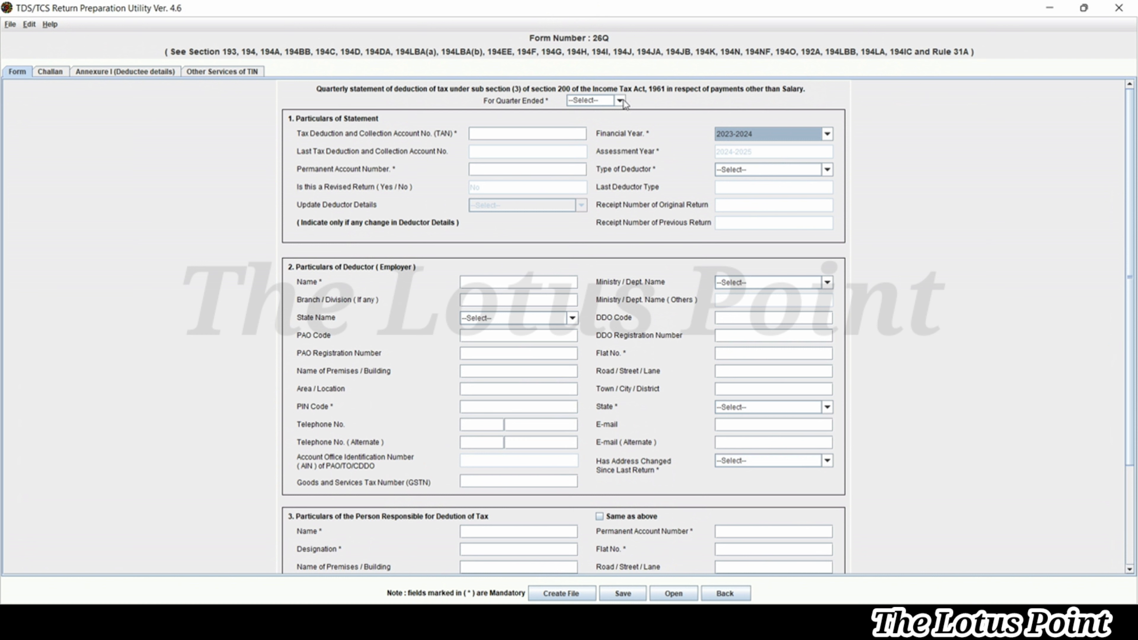
left_click(623, 100)
left_click(752, 135)
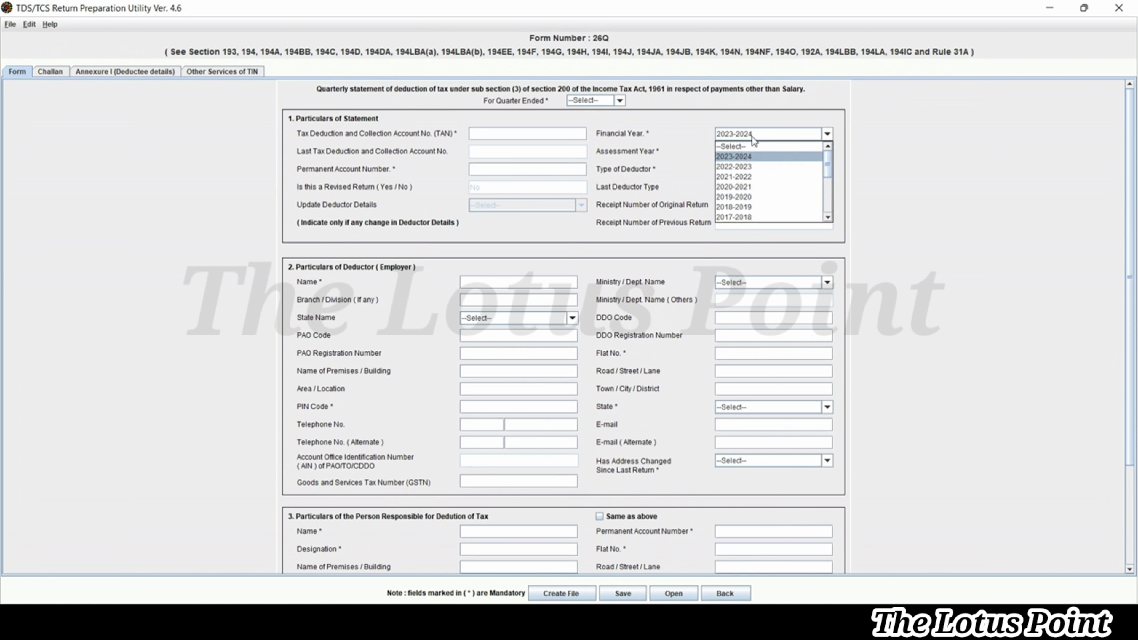
left_click(747, 167)
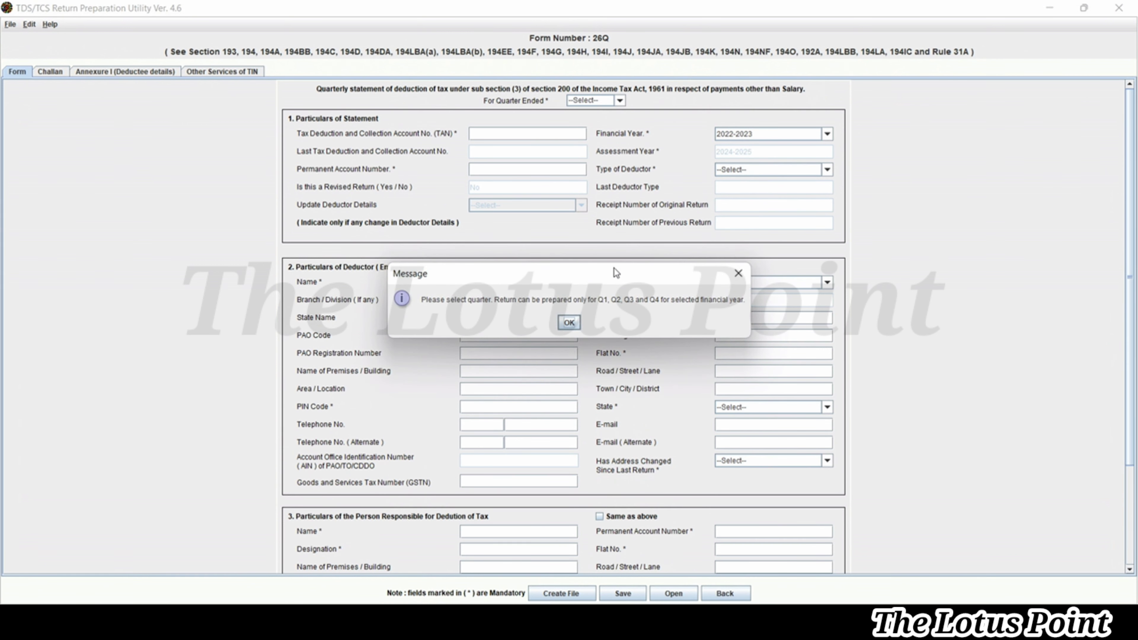
left_click(569, 323)
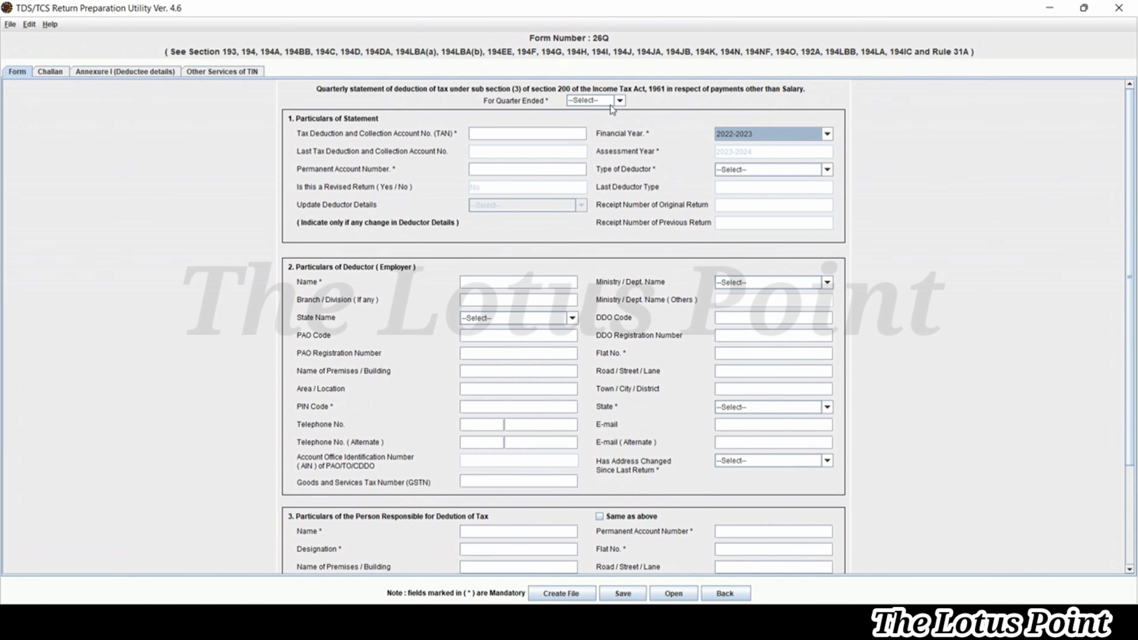
left_click(621, 101)
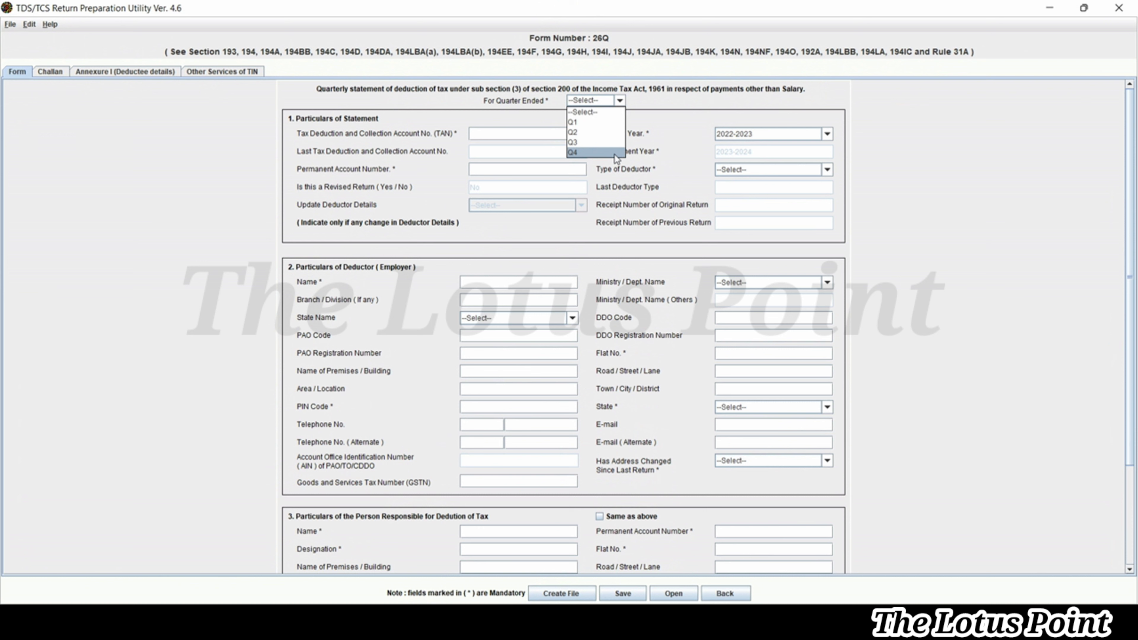
left_click(615, 154)
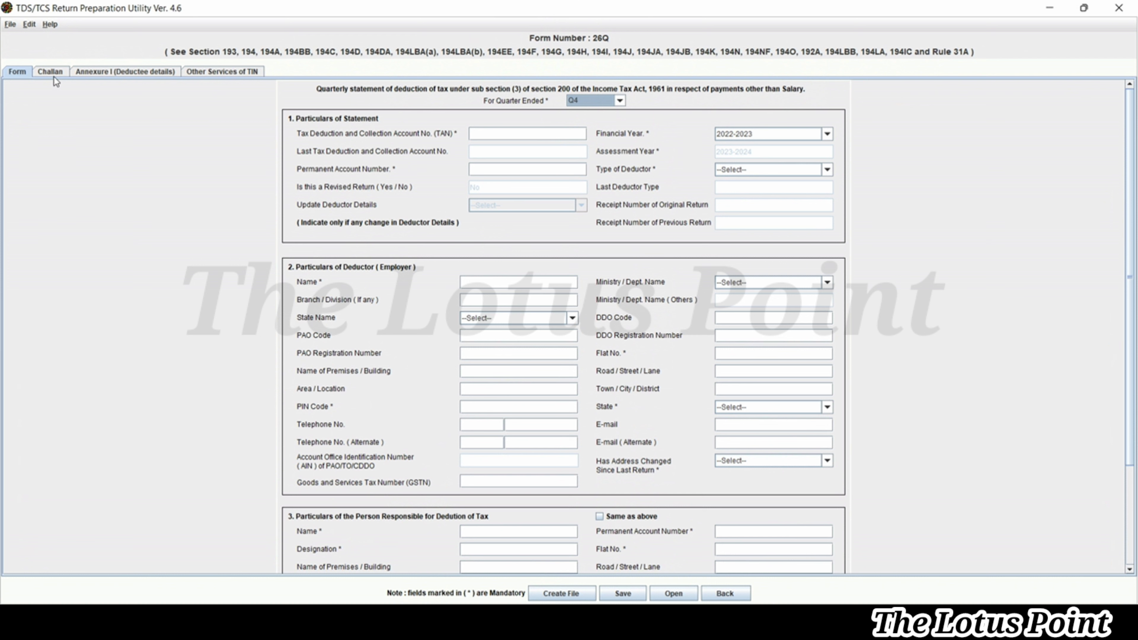
View the Challan details tab of the Form 26Q statement
left_click(54, 79)
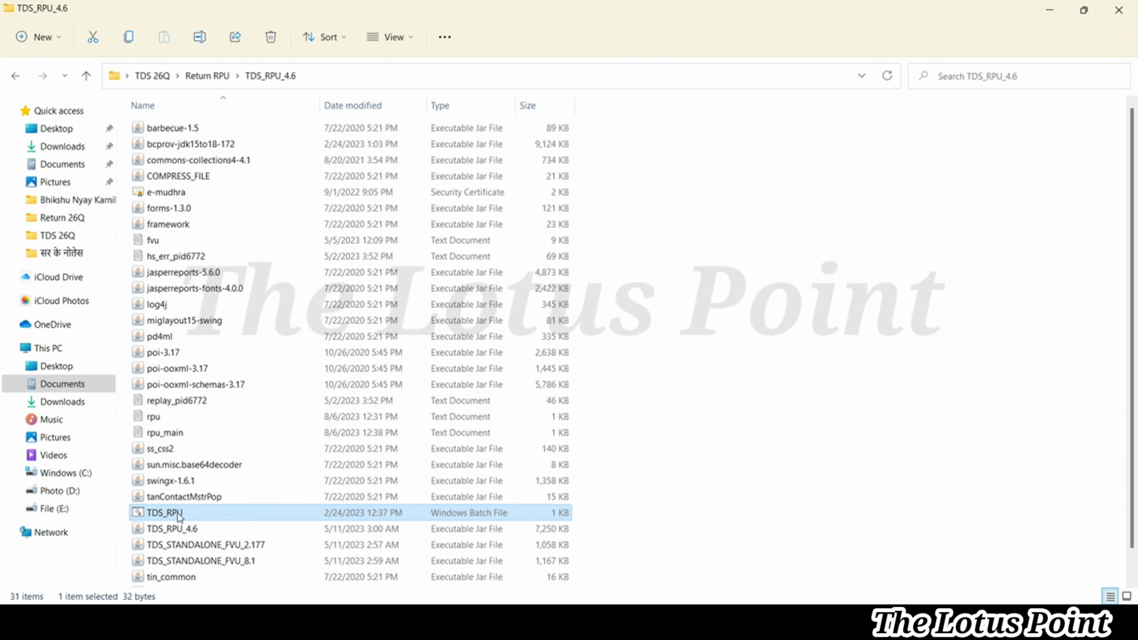
Relaunch RPU from TDS_RPU.bat, acknowledge the Java notice, and copy the Return 26Q folder path
double_click(179, 515)
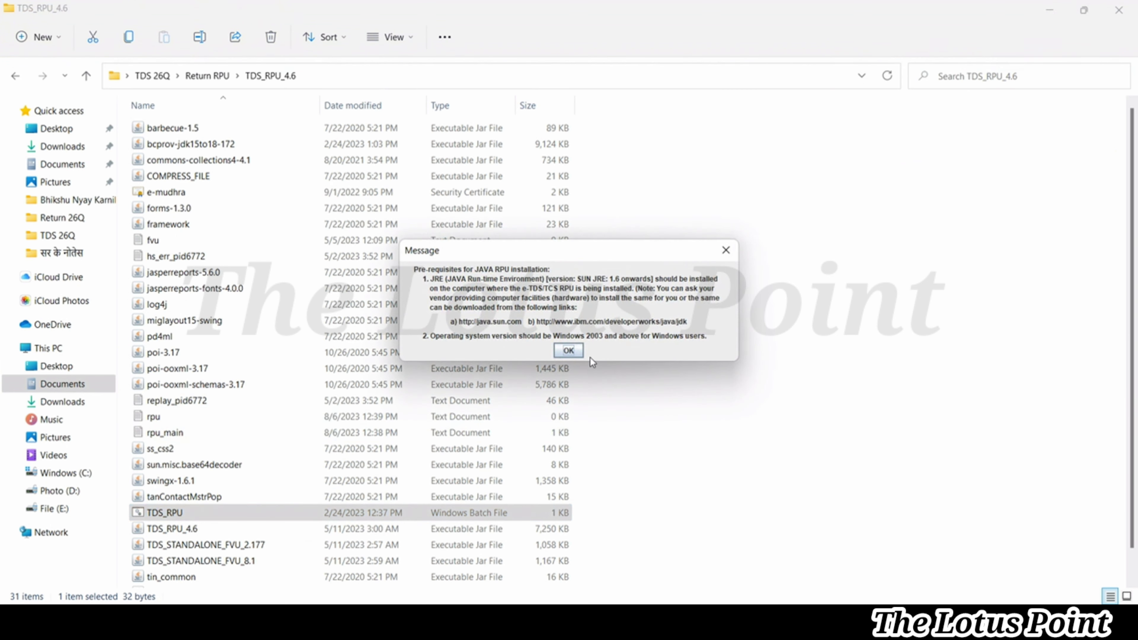
left_click(568, 351)
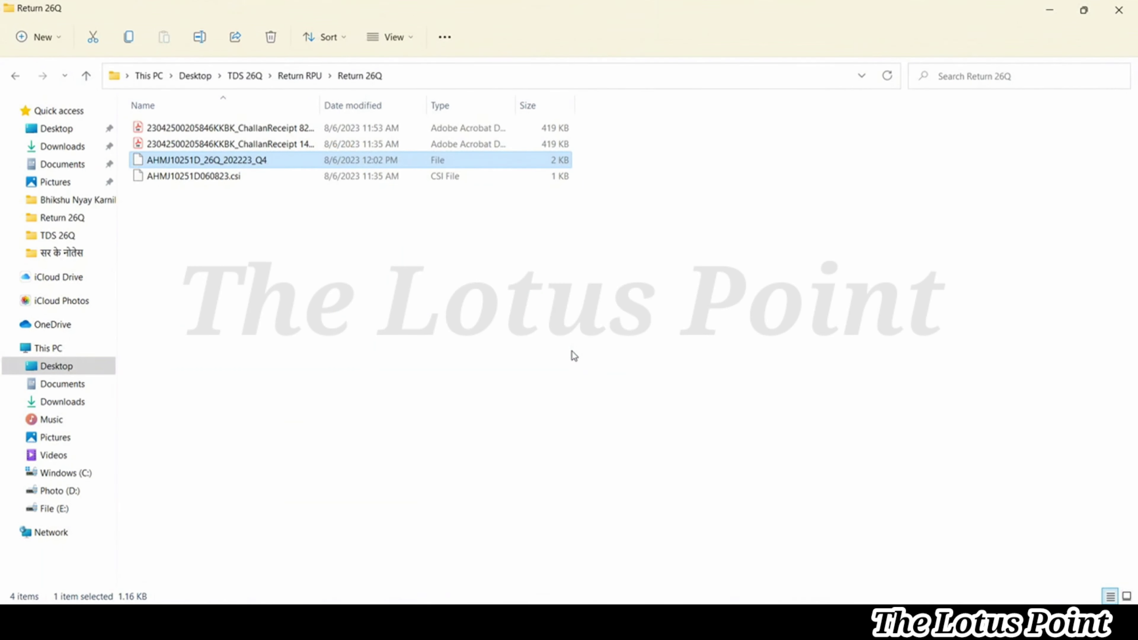
key("alt+d")
key("ctrl+c")
key("Escape")
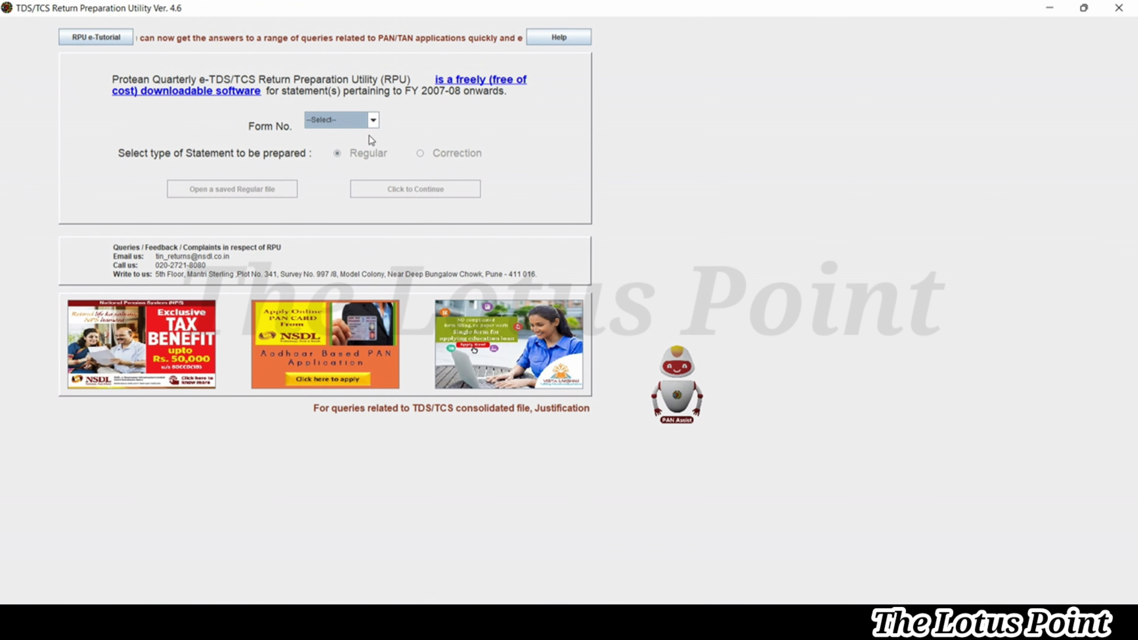
Choose Form 26Q and open the saved Q4 regular file from the pasted Return 26Q folder
left_click(374, 122)
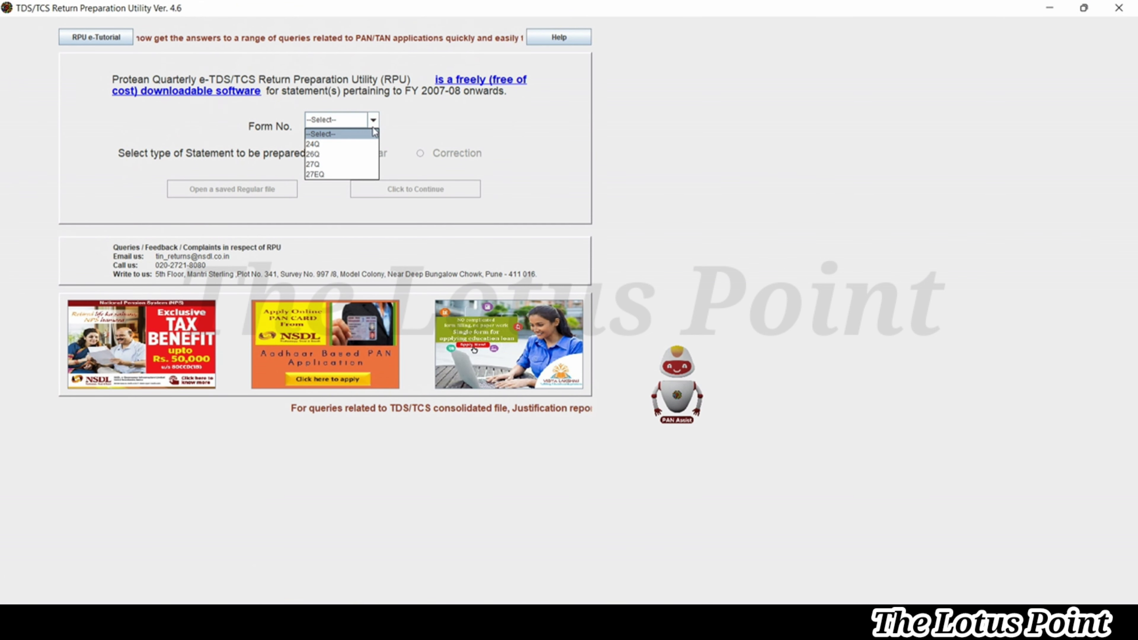
left_click(357, 155)
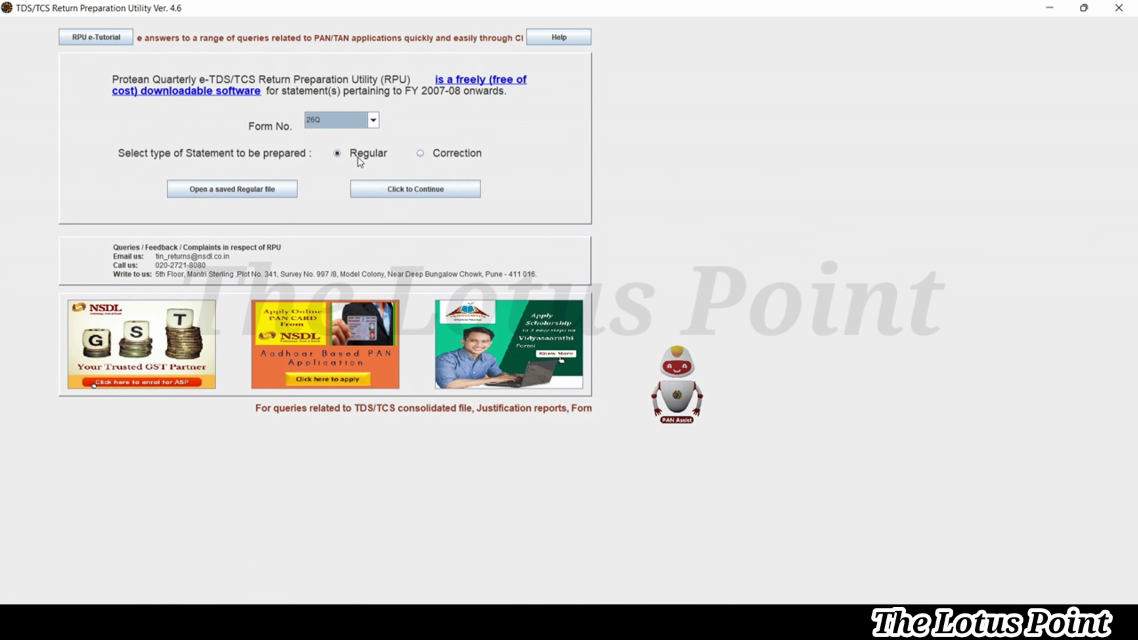
left_click(218, 190)
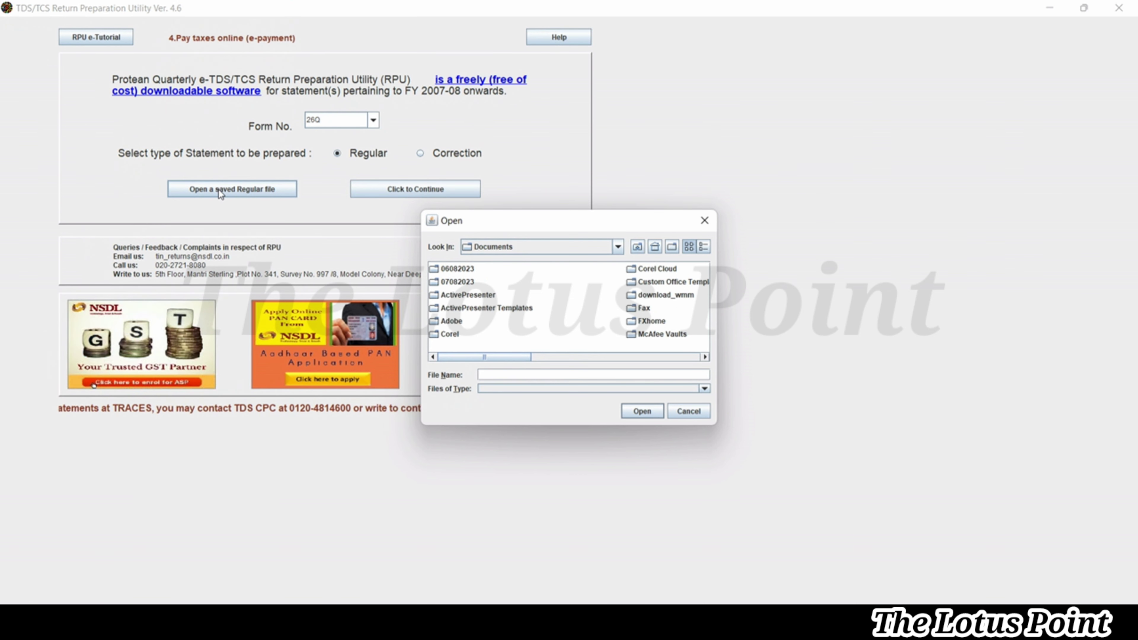
key("ctrl+v")
key("Return")
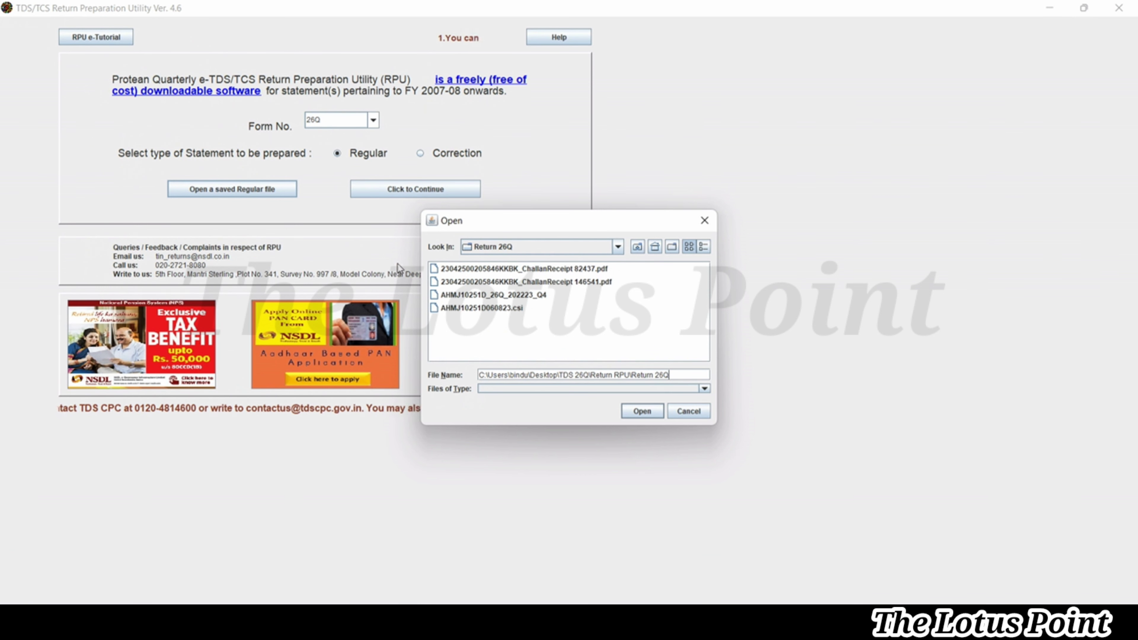
left_click(455, 295)
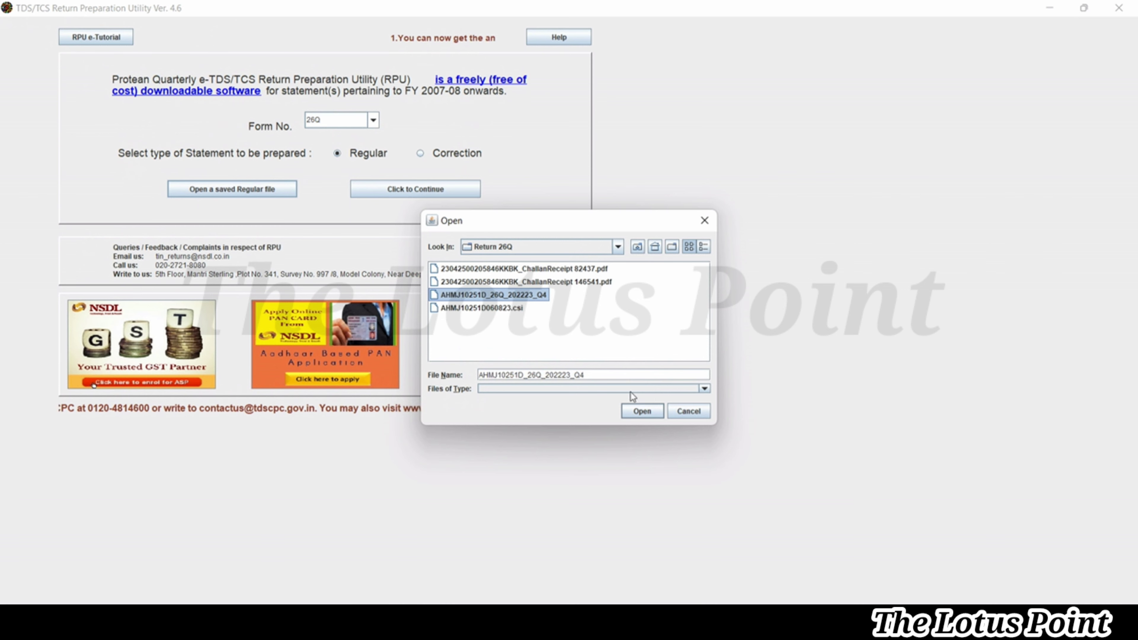
left_click(640, 413)
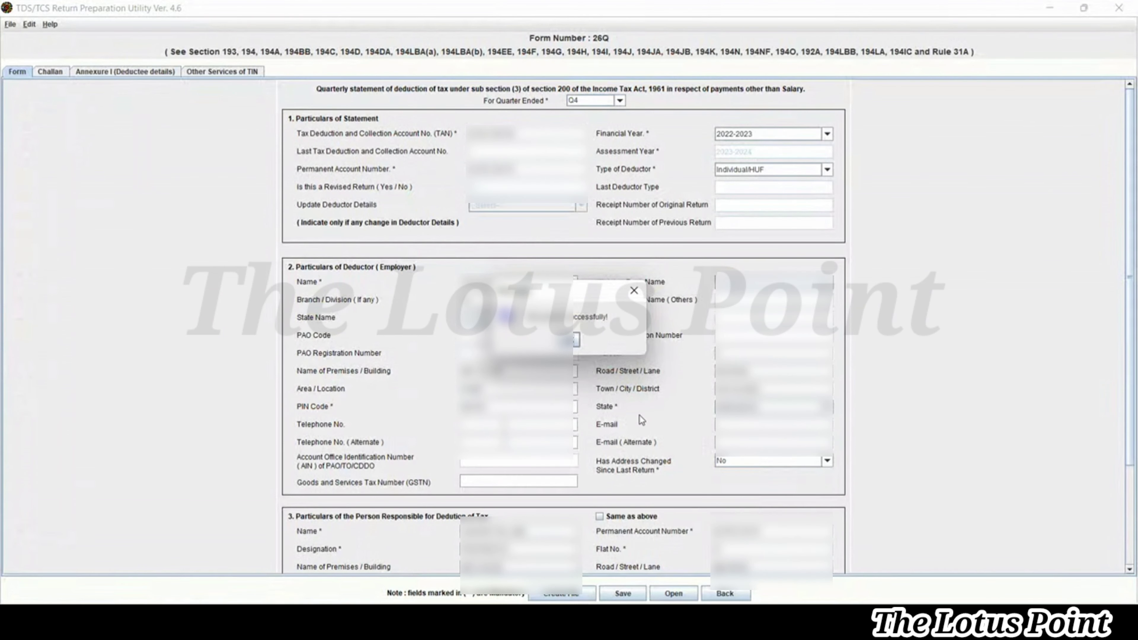
Dismiss the success message and leave Type of Deductor as Individual/HUF
left_click(577, 342)
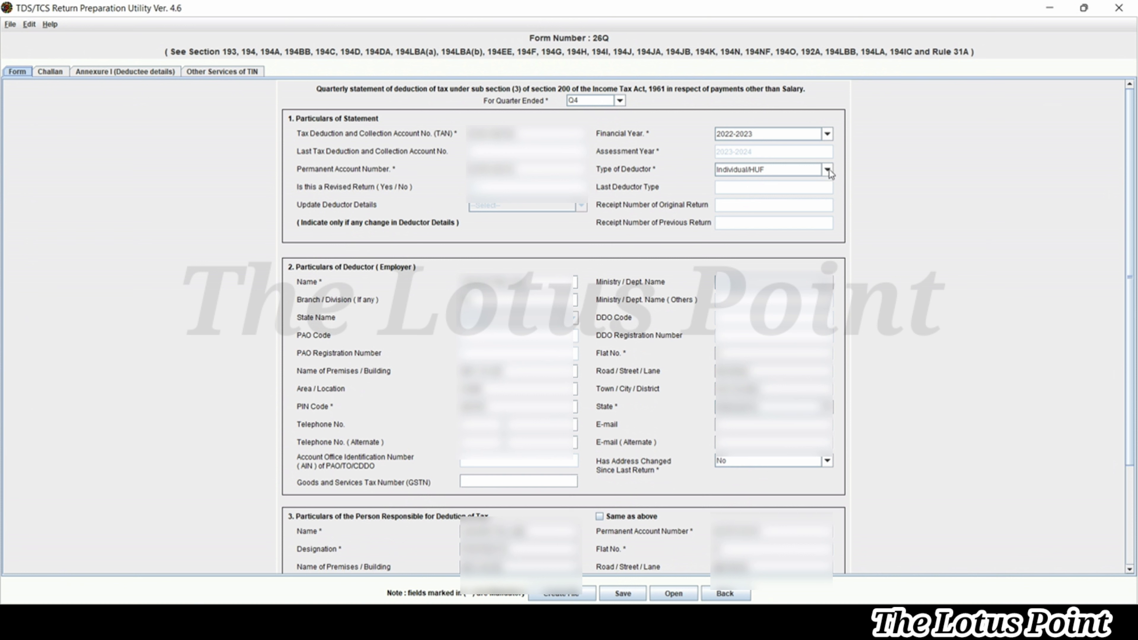
left_click(829, 168)
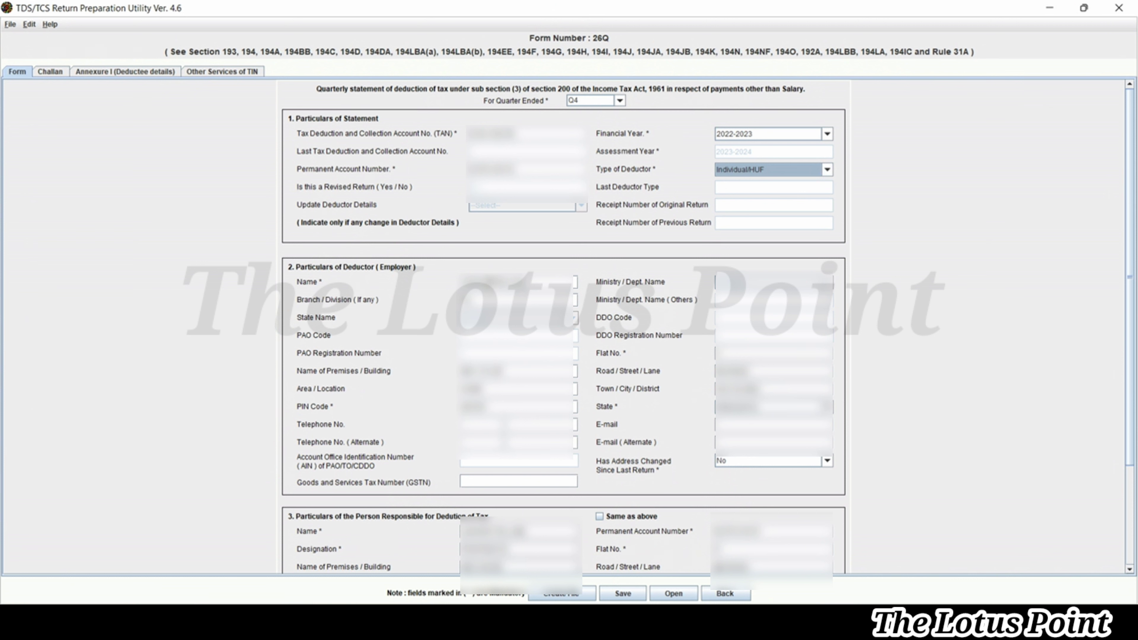
key("Tab")
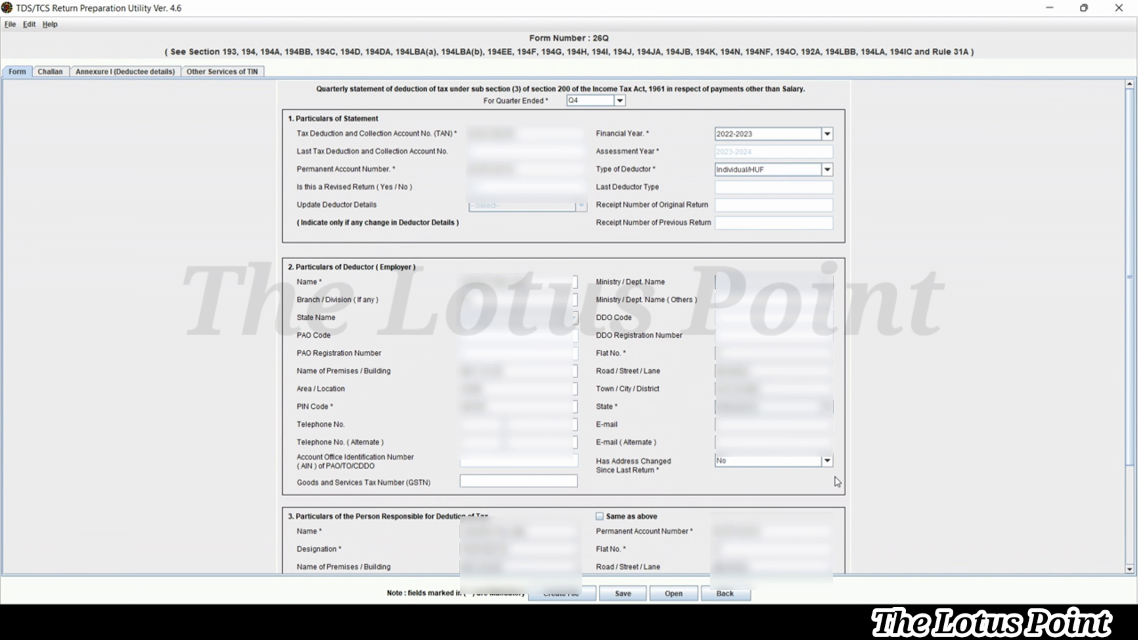
Keep the deductor's Has Address Changed answer as No and scroll down to section 3
left_click(829, 461)
left_click(828, 461)
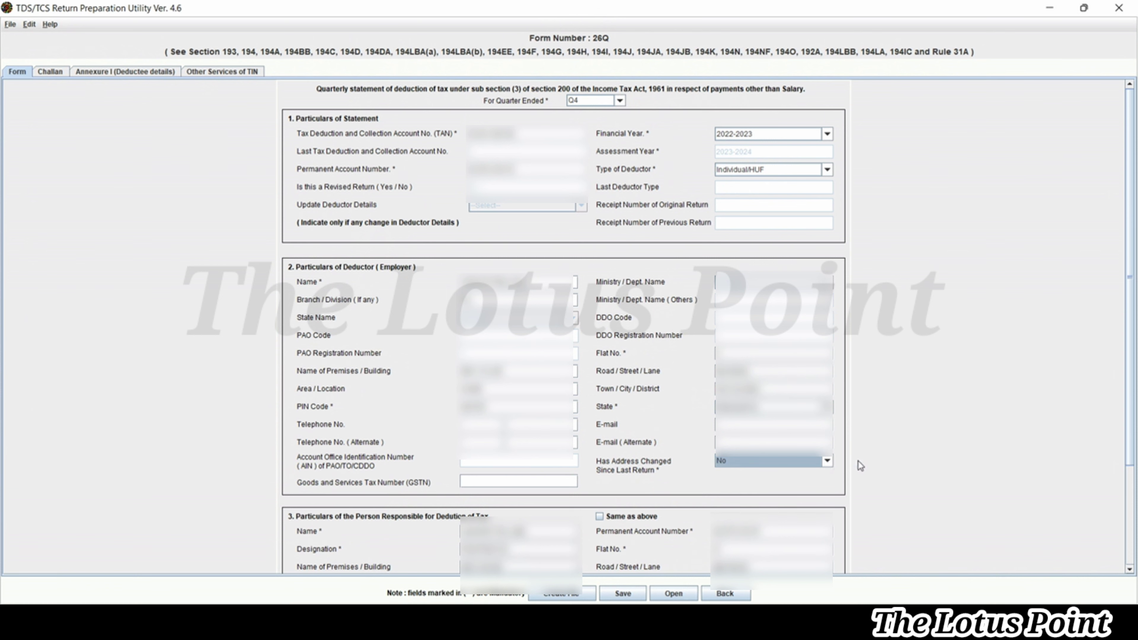
left_click(1130, 534)
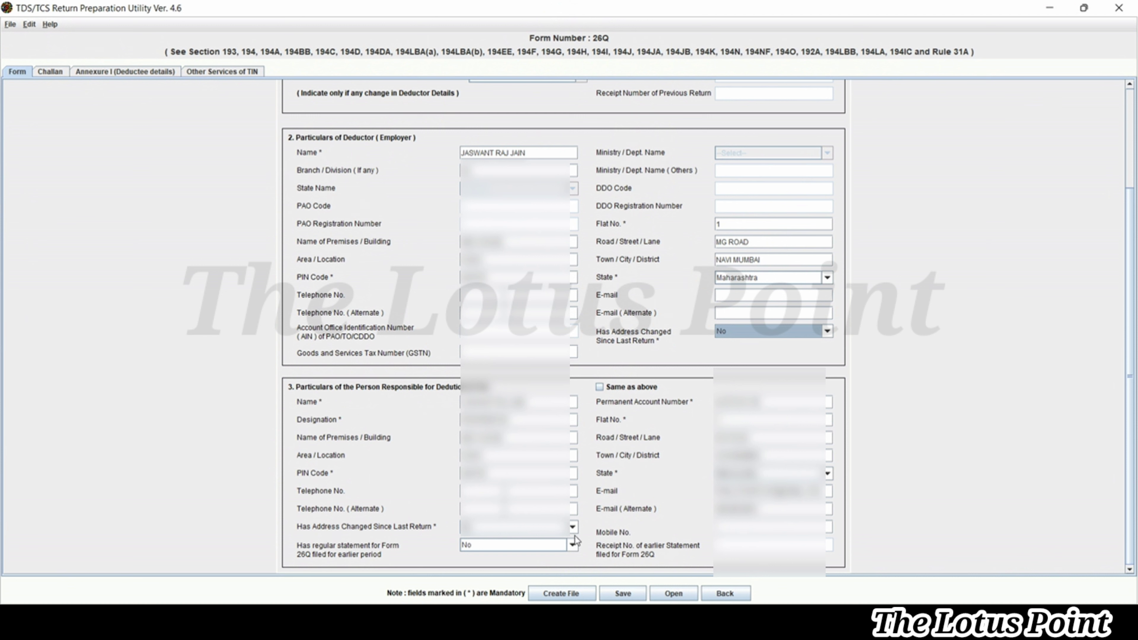
Set 'regular statement filed for earlier period' to Yes, then change it back to No
left_click(574, 545)
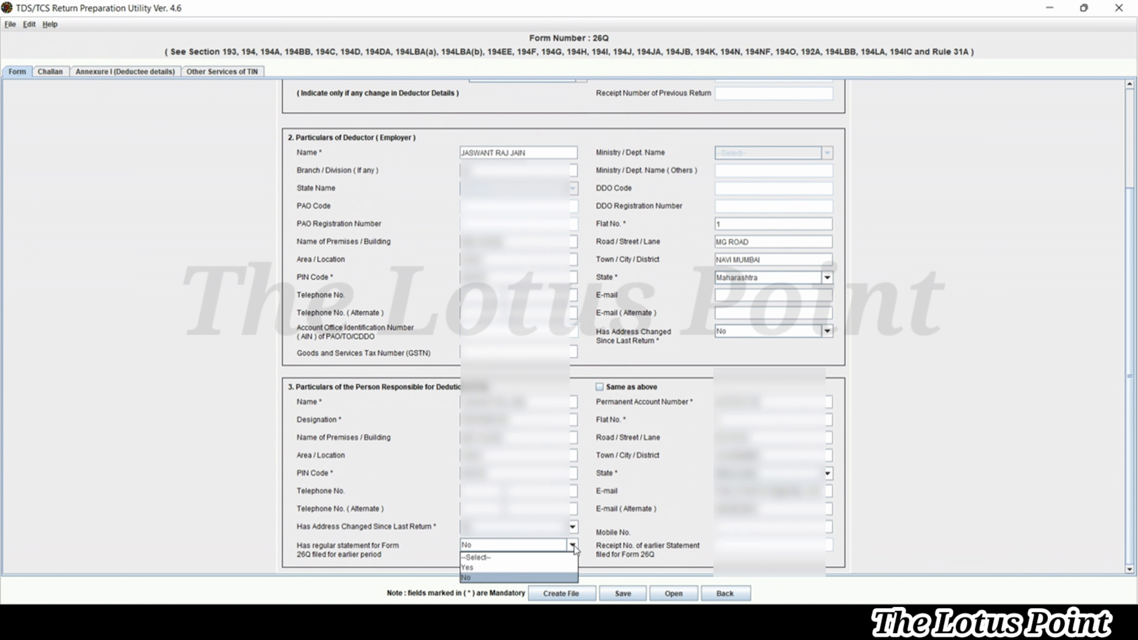
left_click(554, 571)
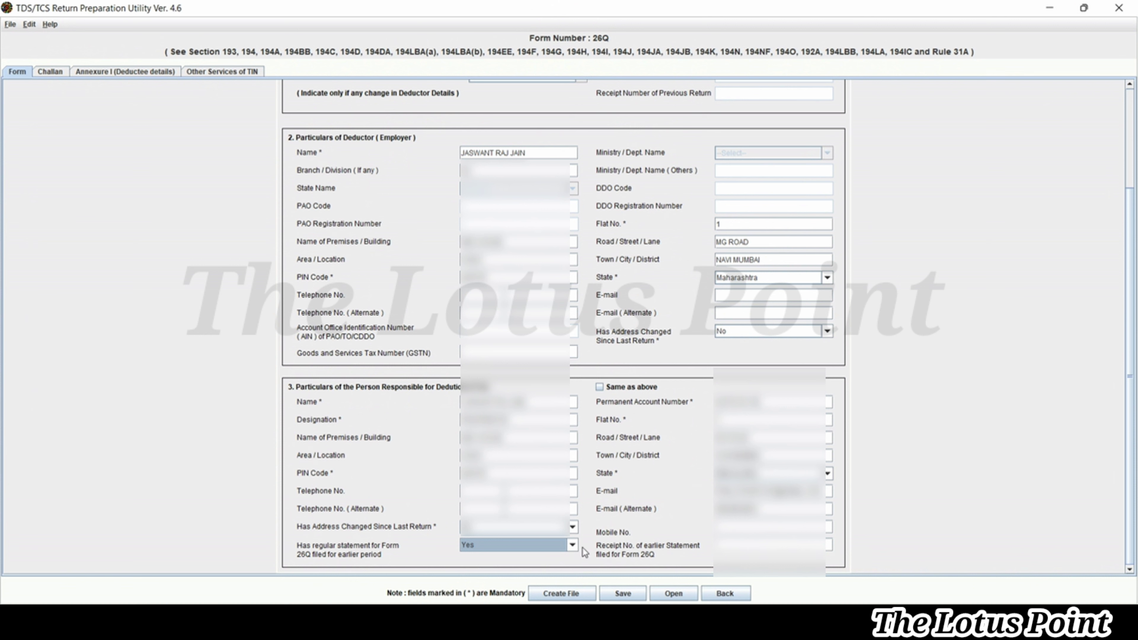
left_click(573, 546)
left_click(555, 575)
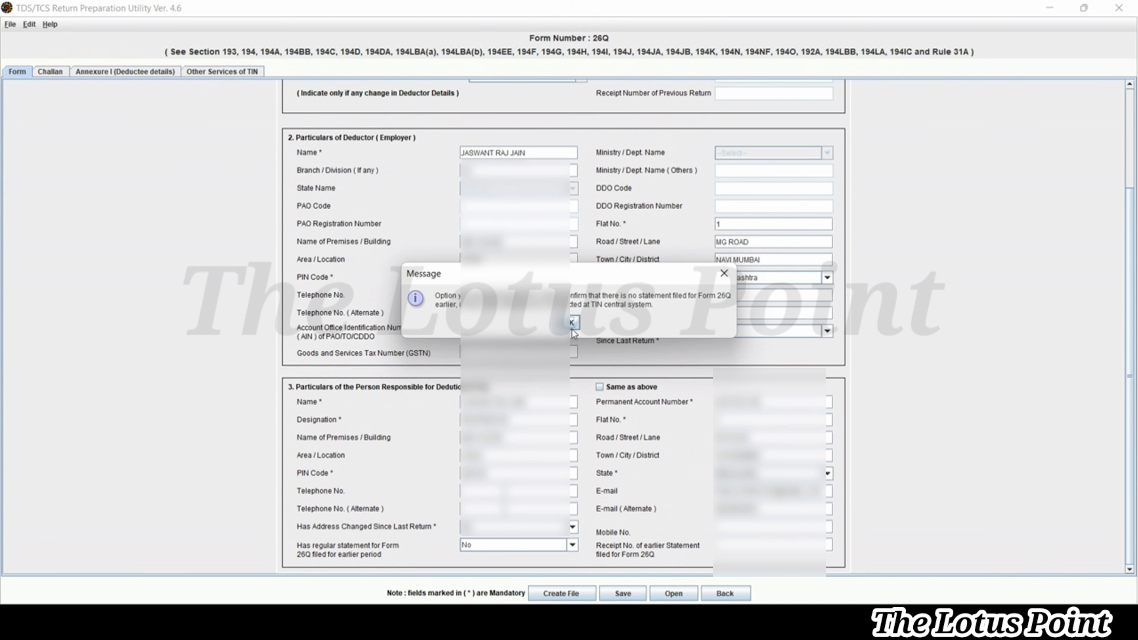
Dismiss the no-earlier-statement notice, save the statement, and switch to the Challan table
left_click(572, 323)
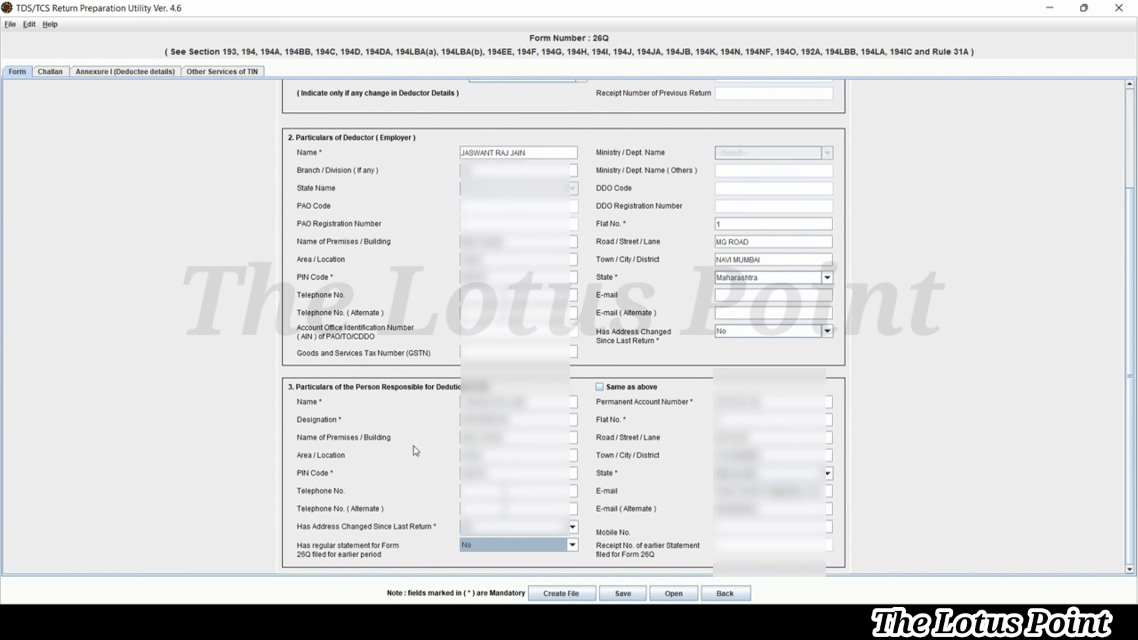
left_click(622, 595)
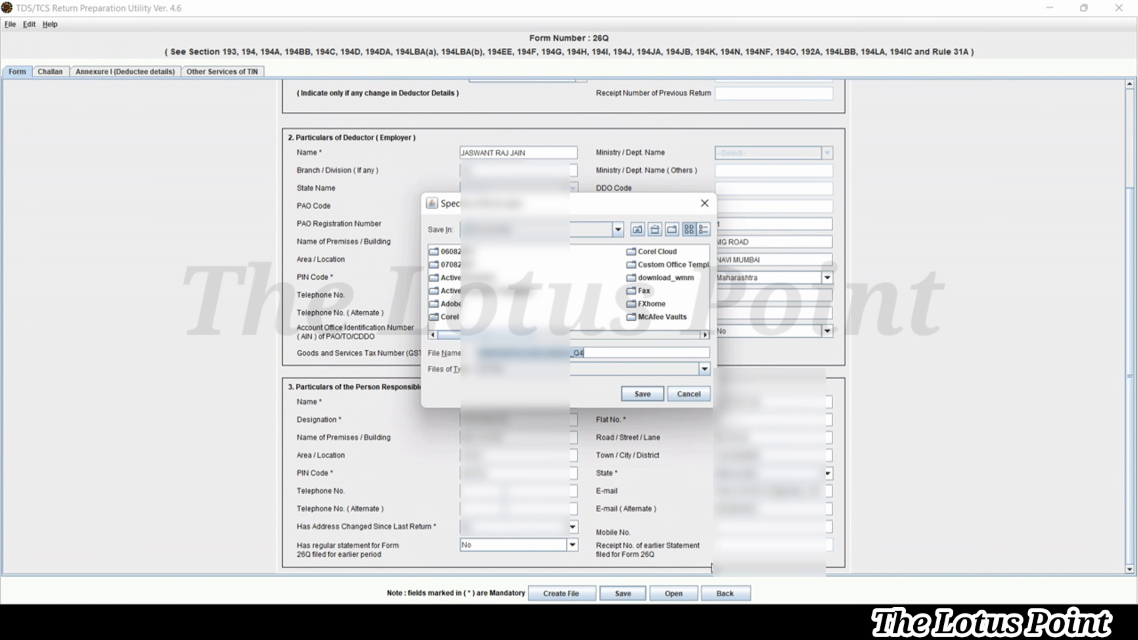
left_click(692, 406)
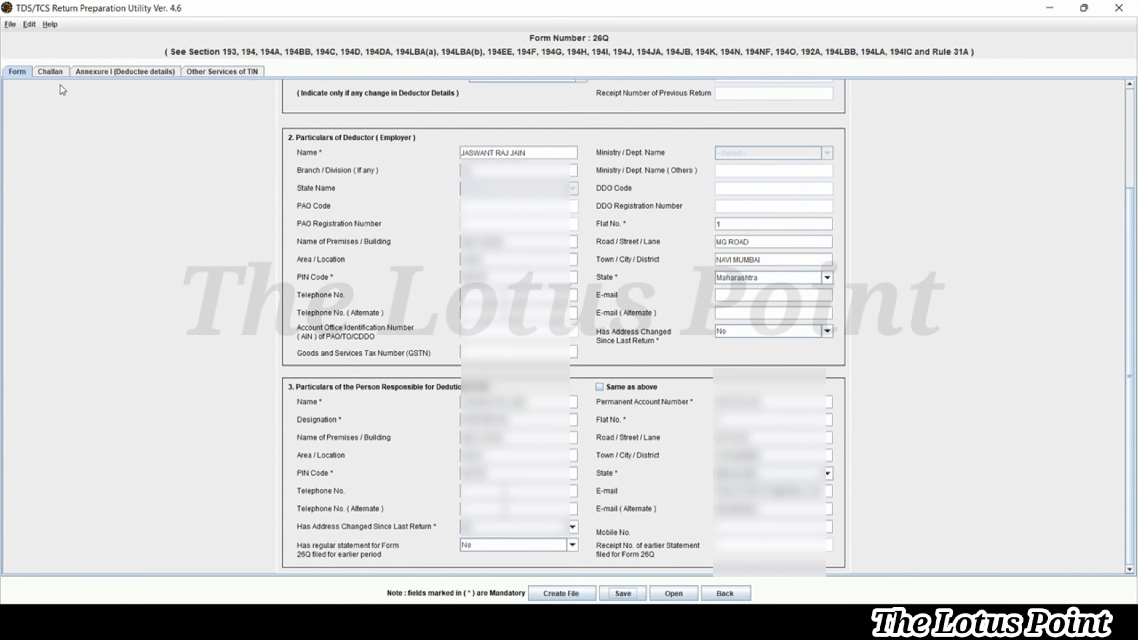
left_click(45, 76)
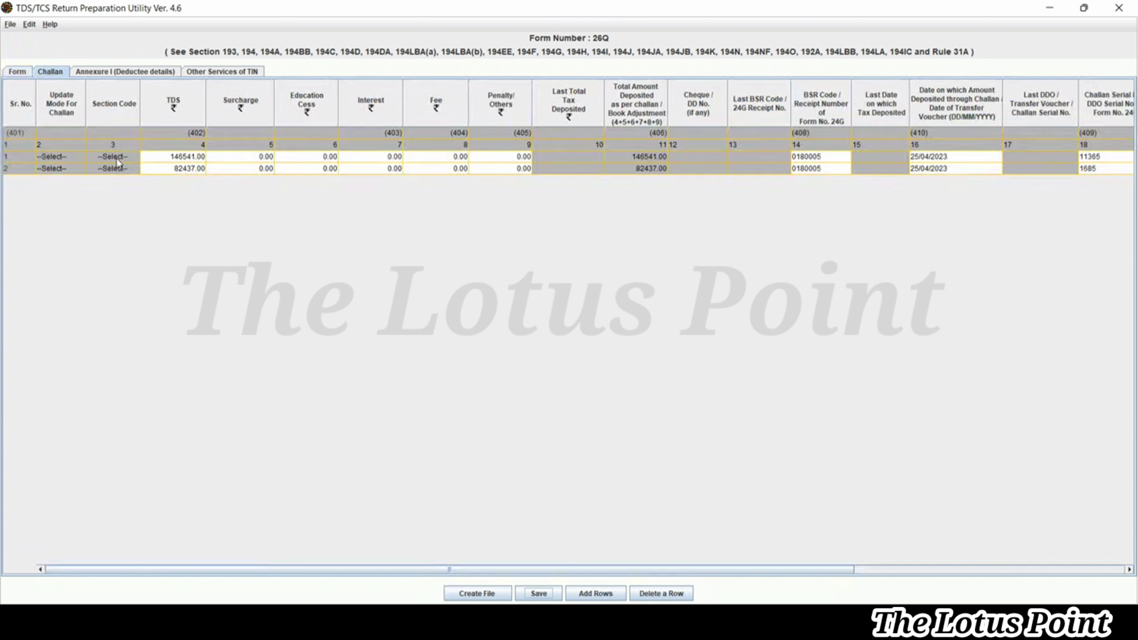
Use Add Rows on the Challan sheet to bring up the row-count prompt
left_click(600, 596)
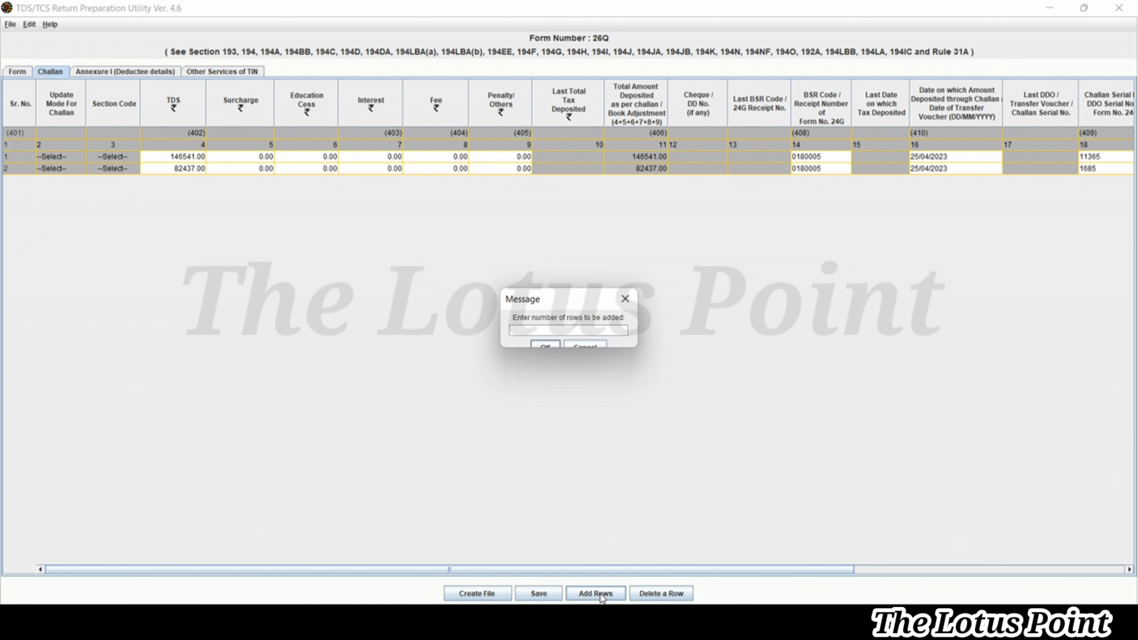
Add two blank challan rows, making rows 3 and 4
type("2")
left_click(544, 344)
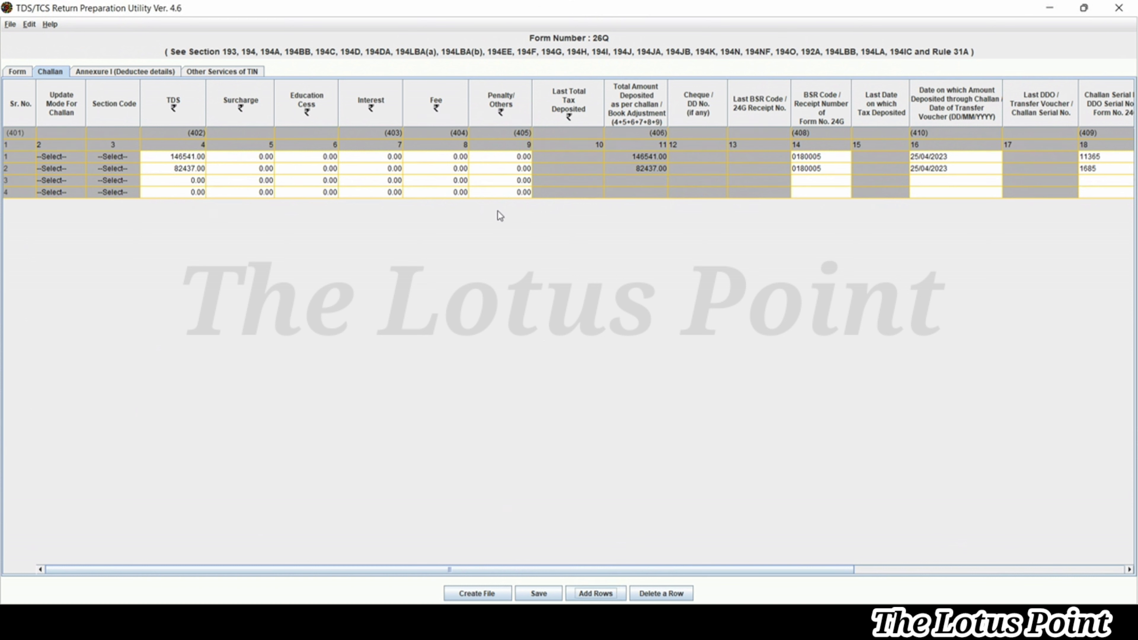
left_click(489, 193)
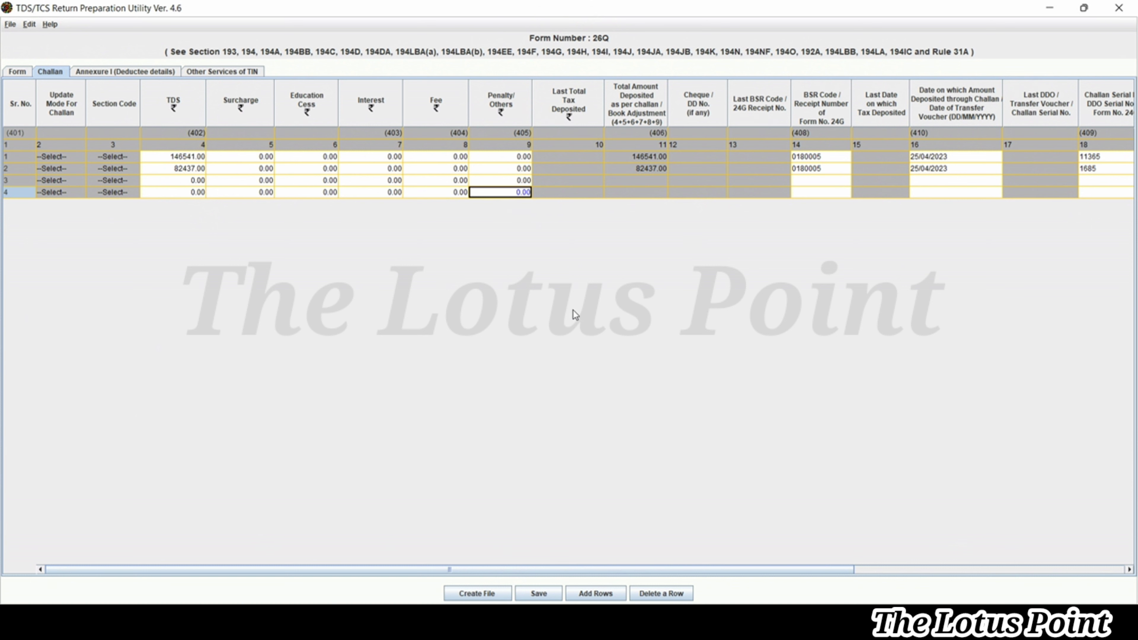
Delete challan rows 4 and 3 so only the two original challans remain
left_click(661, 594)
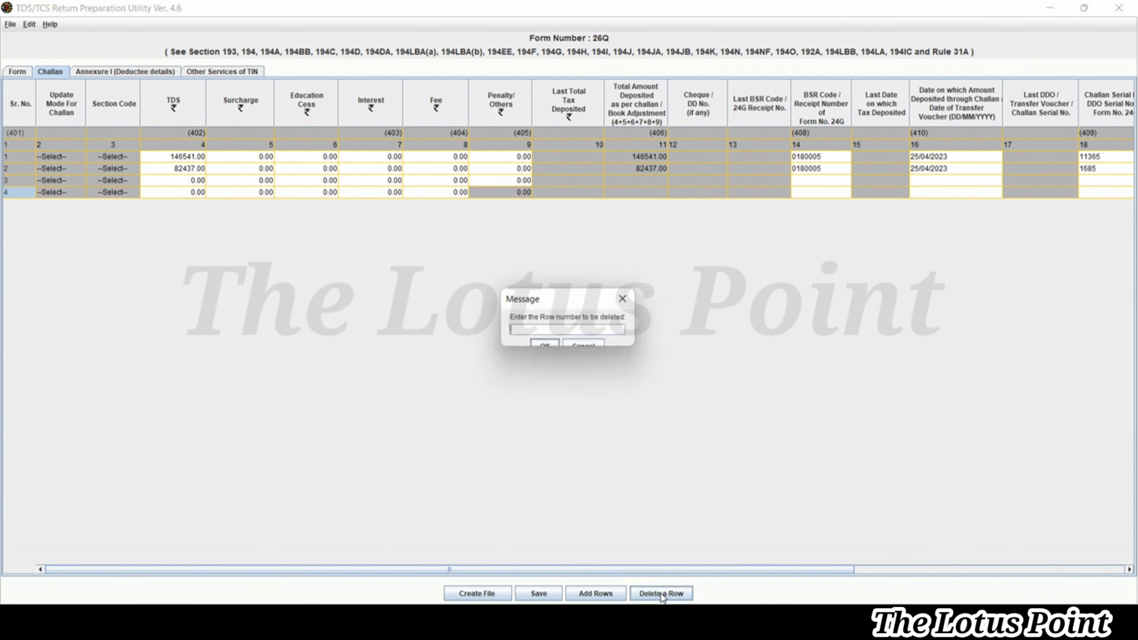
type("4")
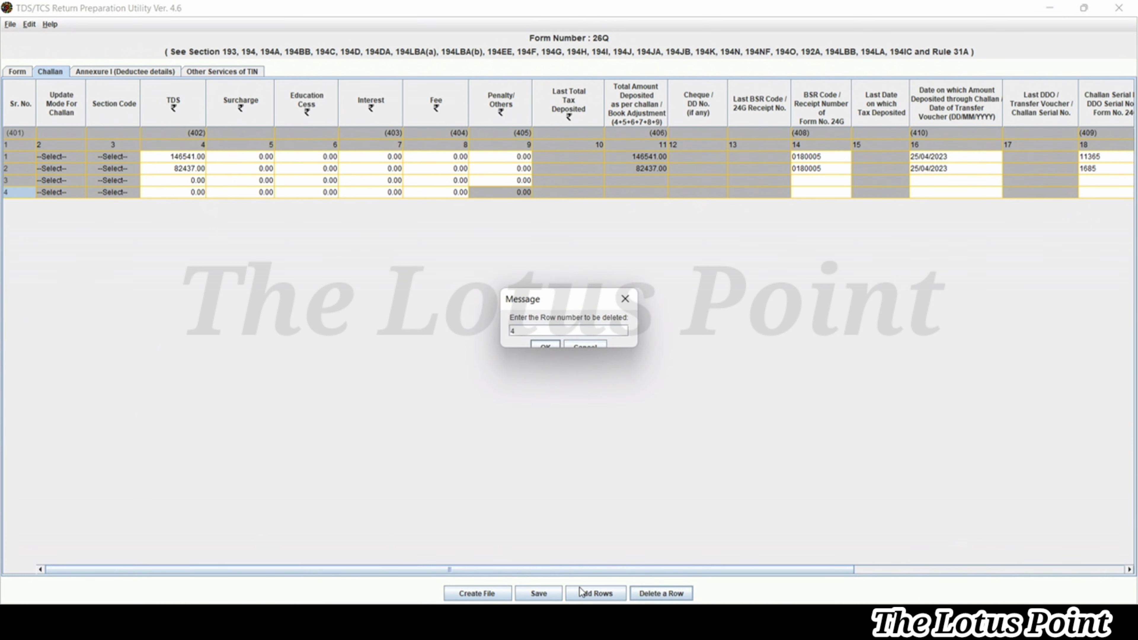
left_click(545, 346)
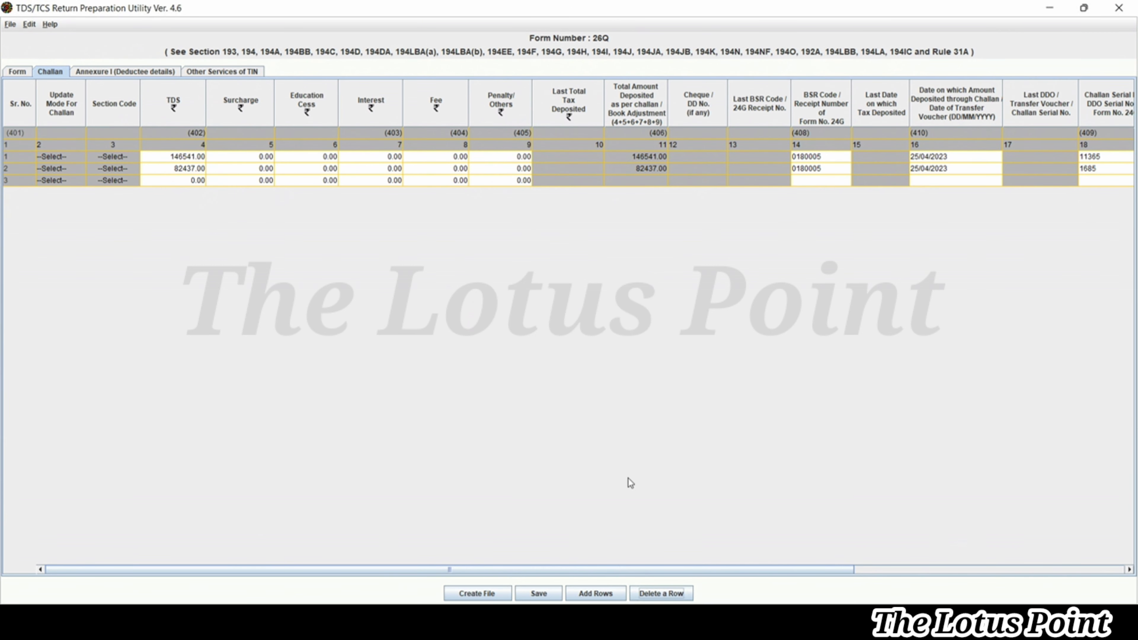
left_click(661, 594)
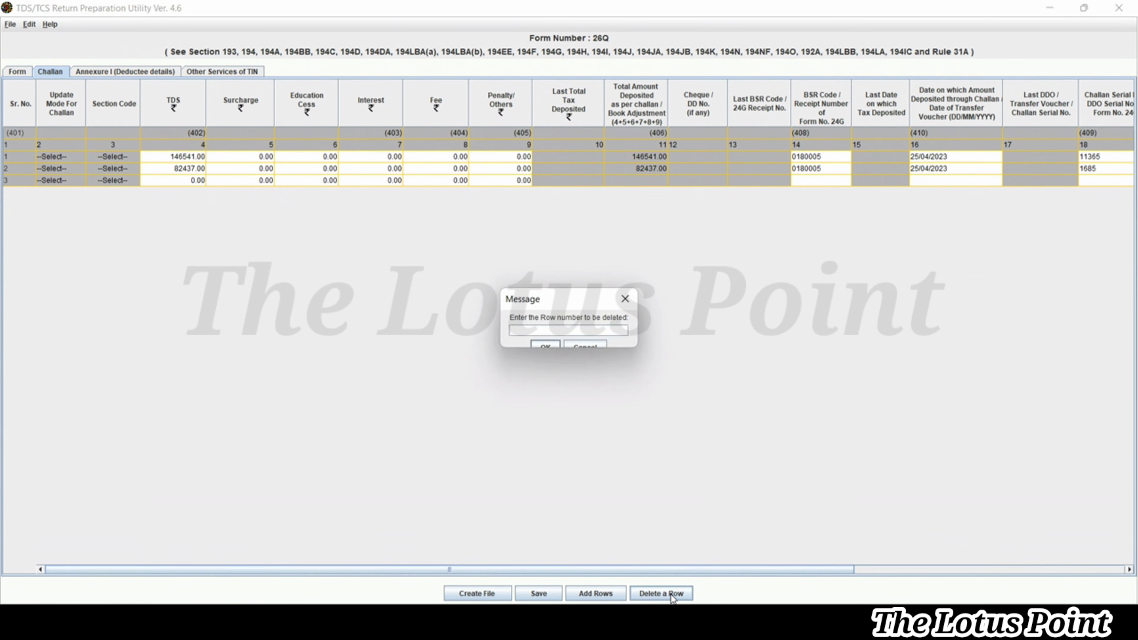
type("3")
left_click(545, 346)
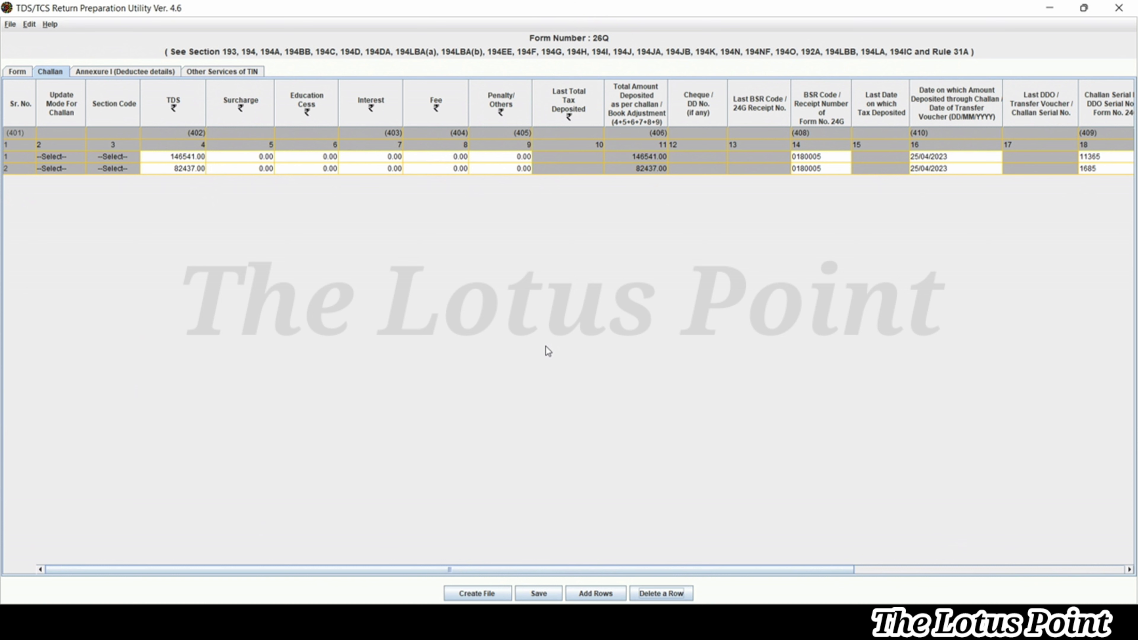
key("alt+Tab")
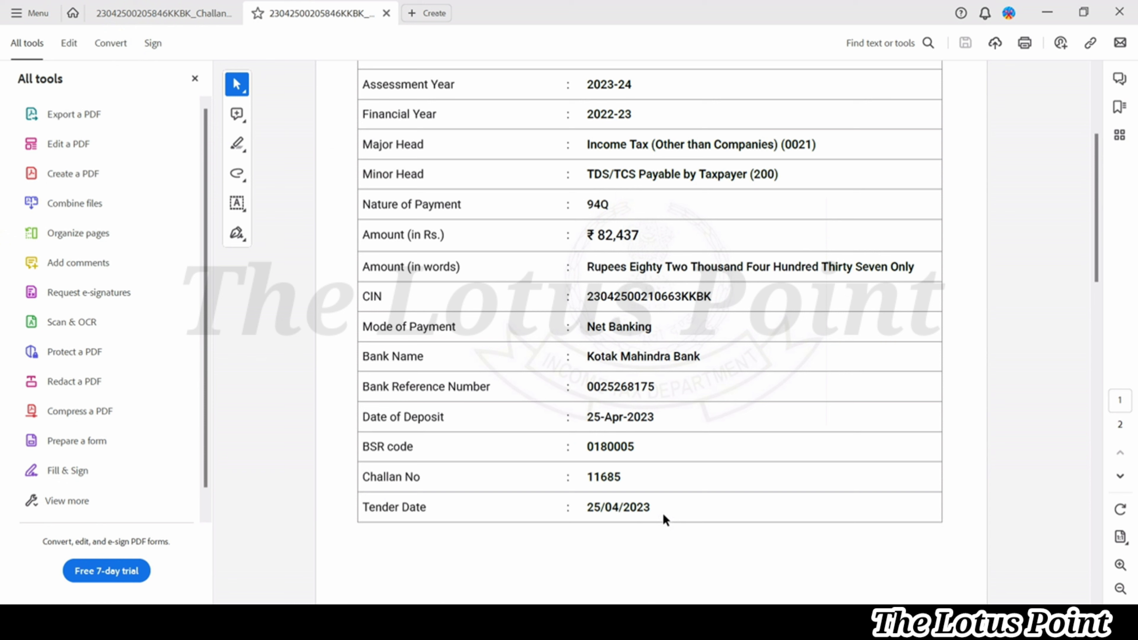
After reading BSR code 0180005 and date 25/04/2023 on the receipt, return to the Challan sheet
key("alt+Tab")
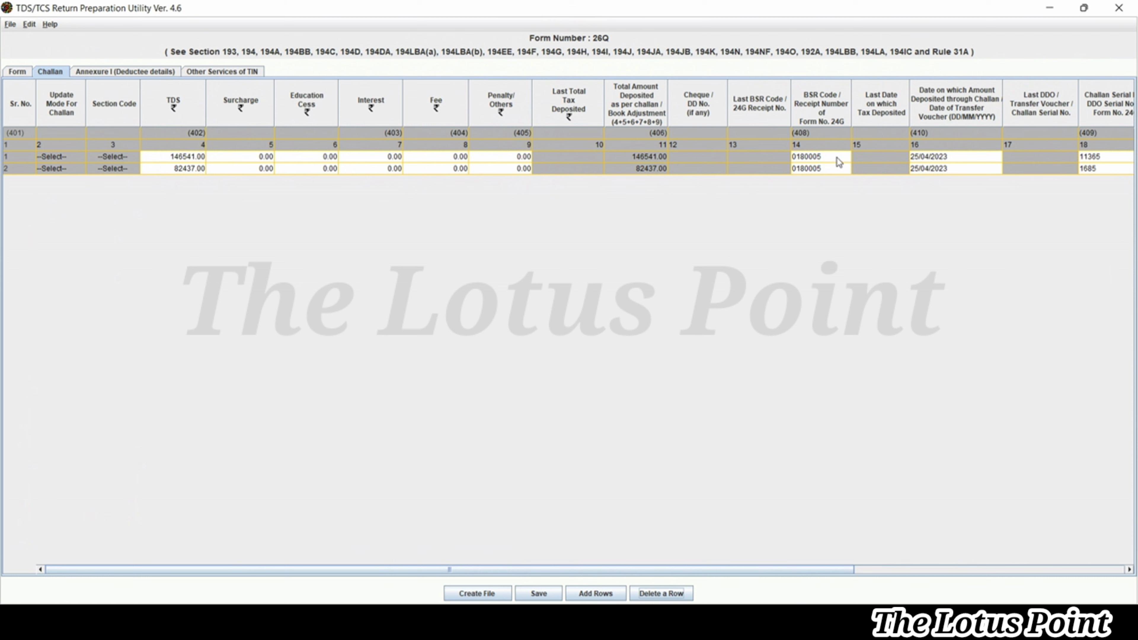
Compare the ₹82,437 challan receipt against the RPU Challan table entries
key("alt+Tab")
key("alt+Tab")
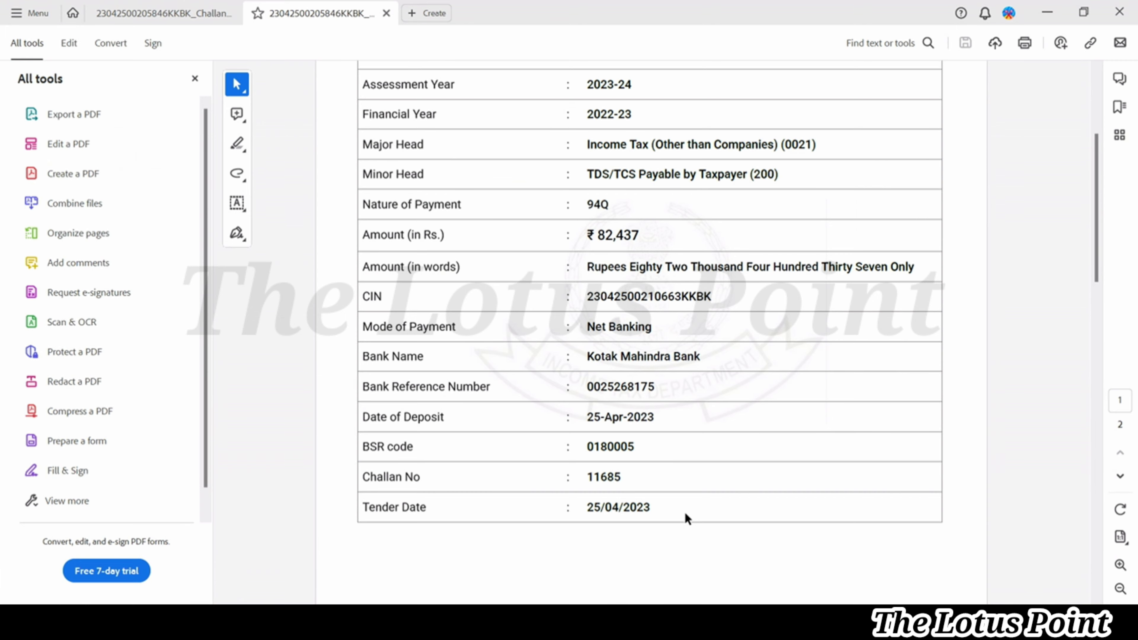
key("alt+Tab")
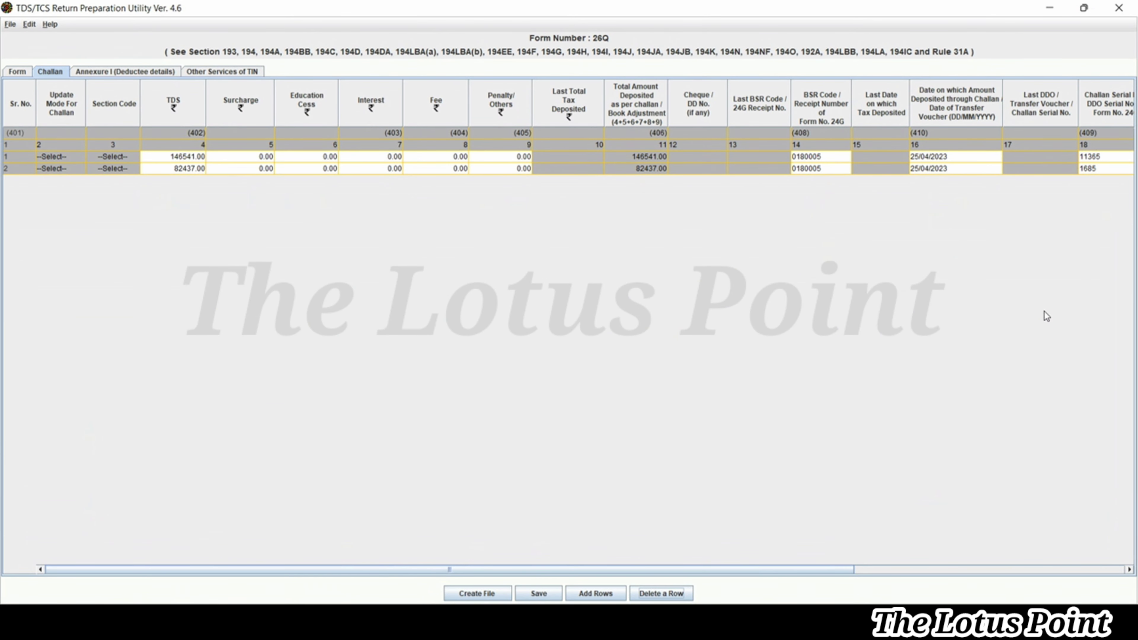
key("alt+Tab")
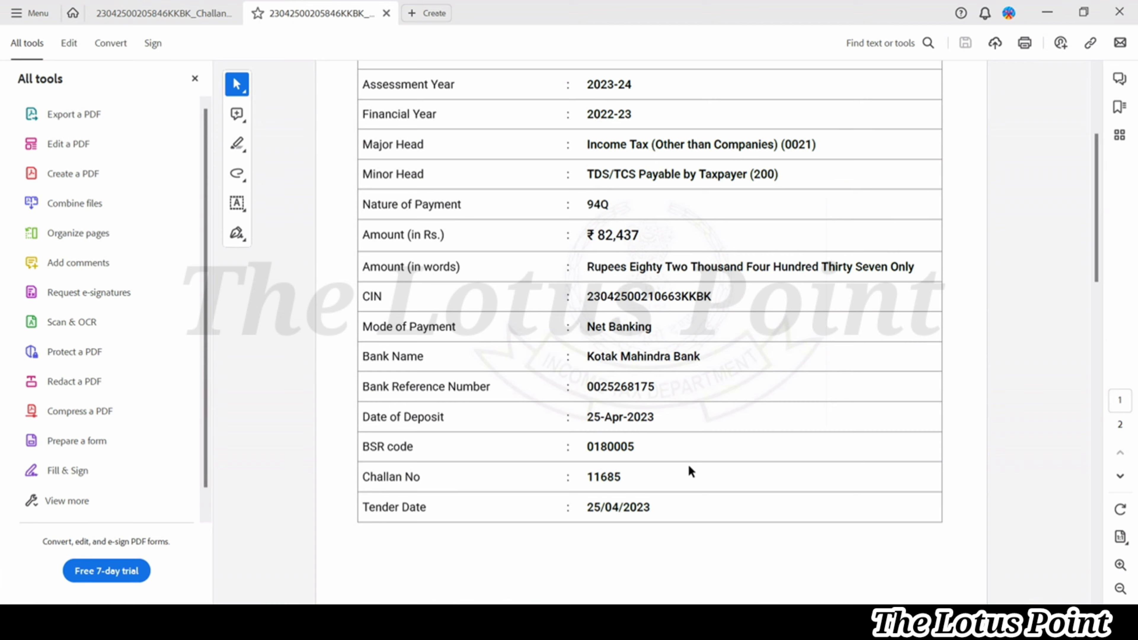
key("alt+Tab")
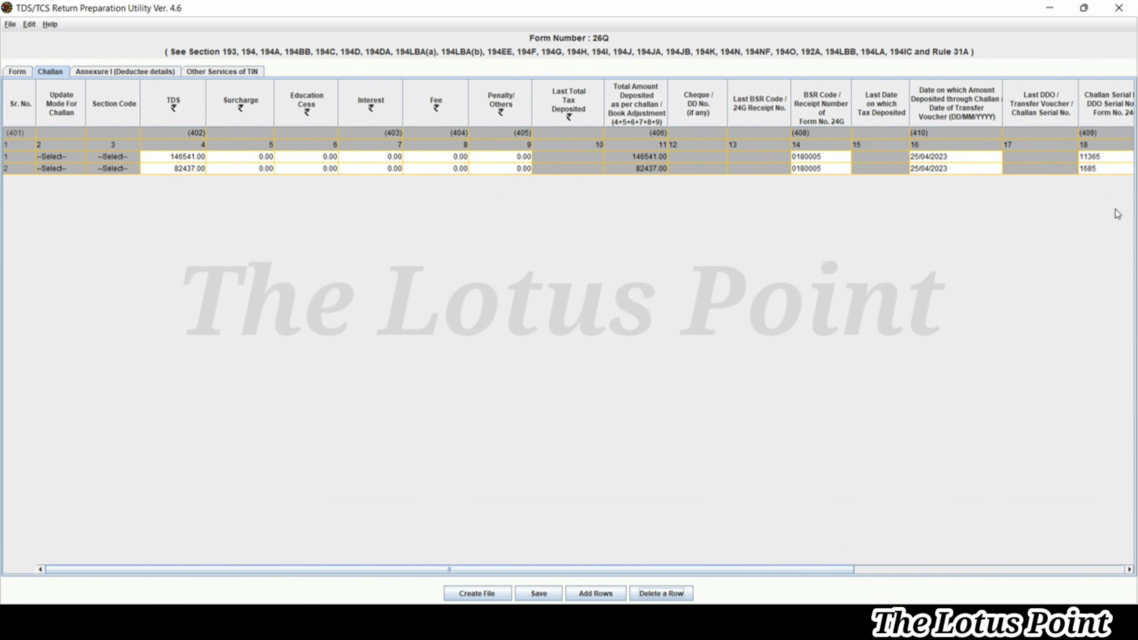
key("alt+Tab")
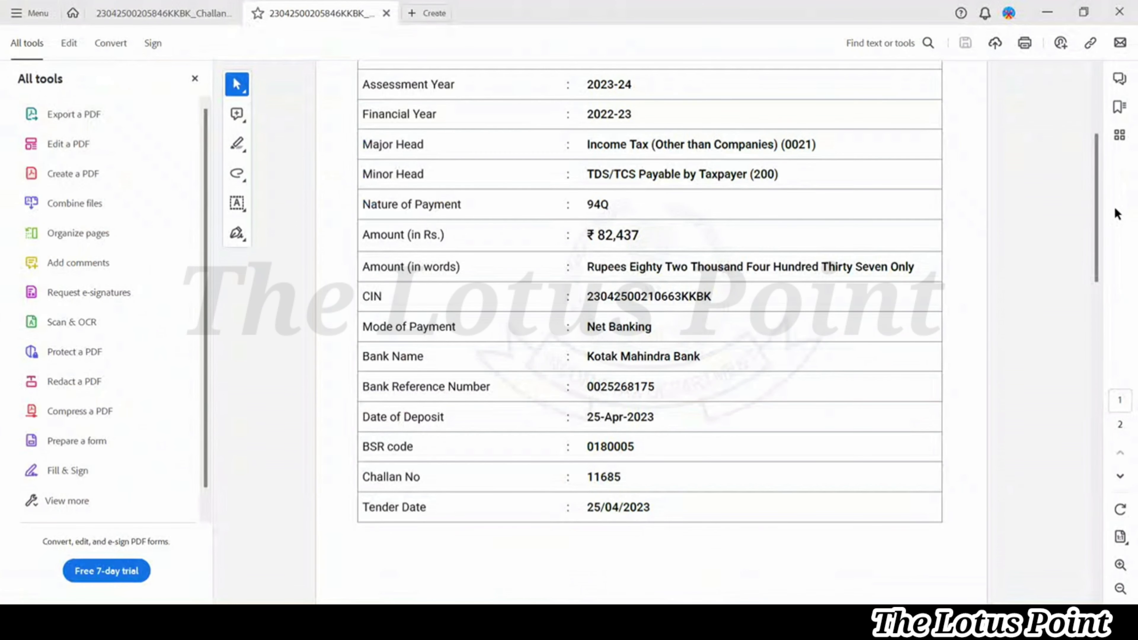
key("alt+Tab")
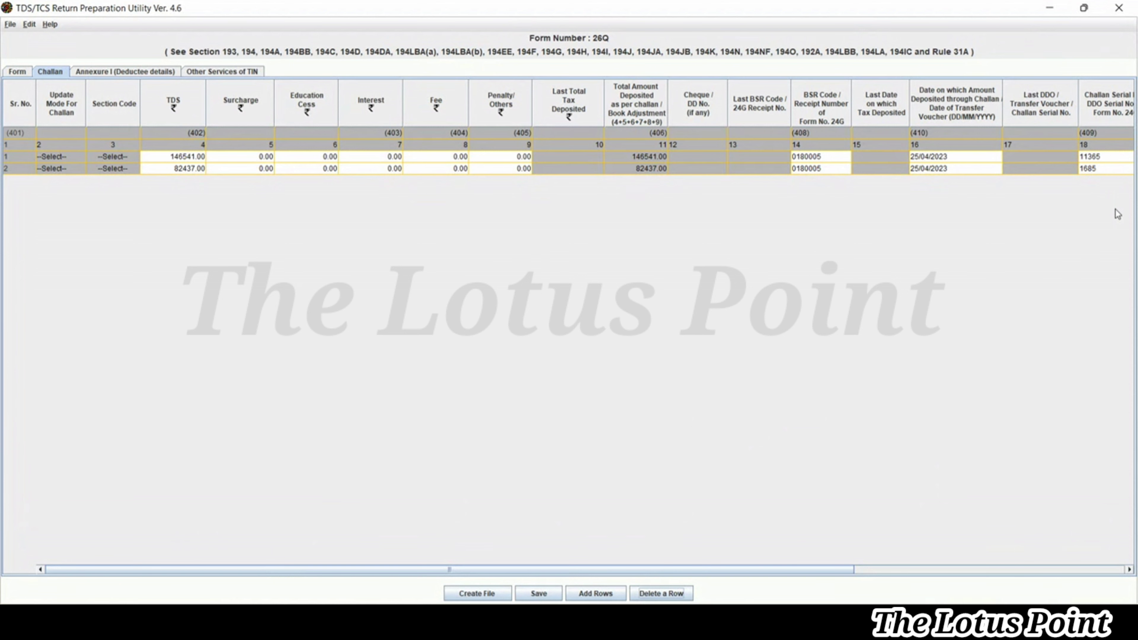
key("alt+Tab")
key("alt+Tab")
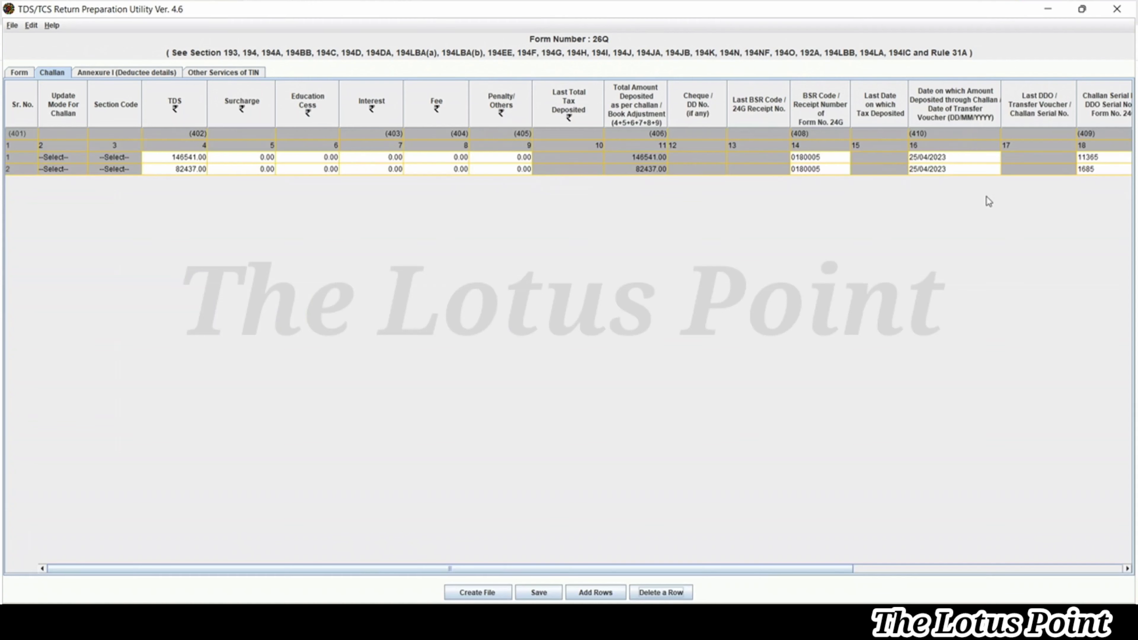
double_click(1108, 169)
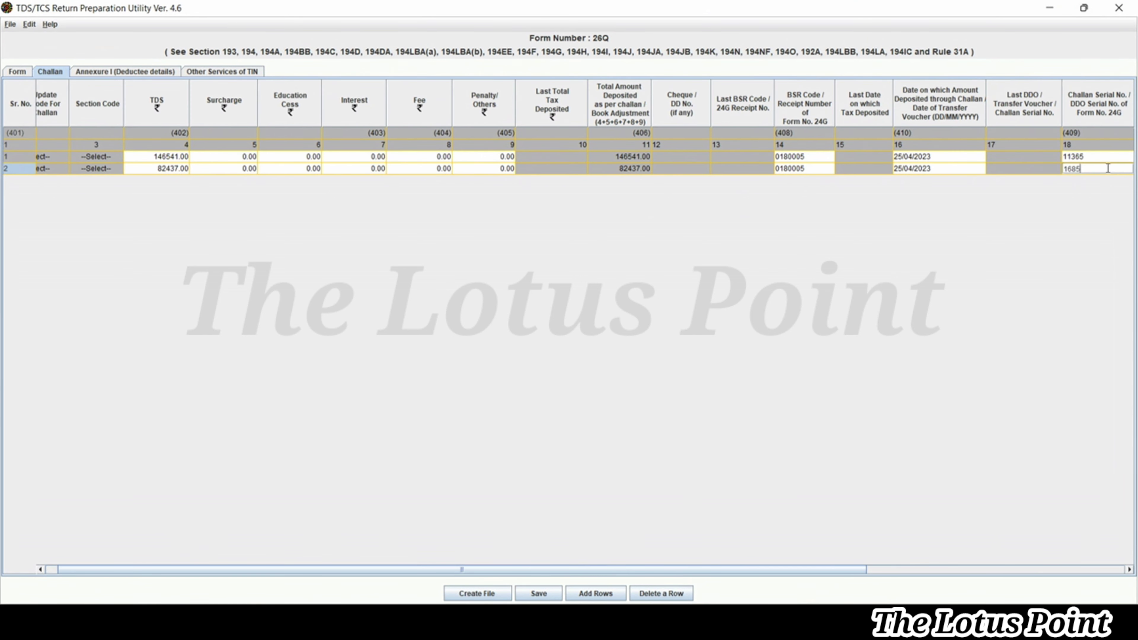
key("Home")
type("1")
key("Up")
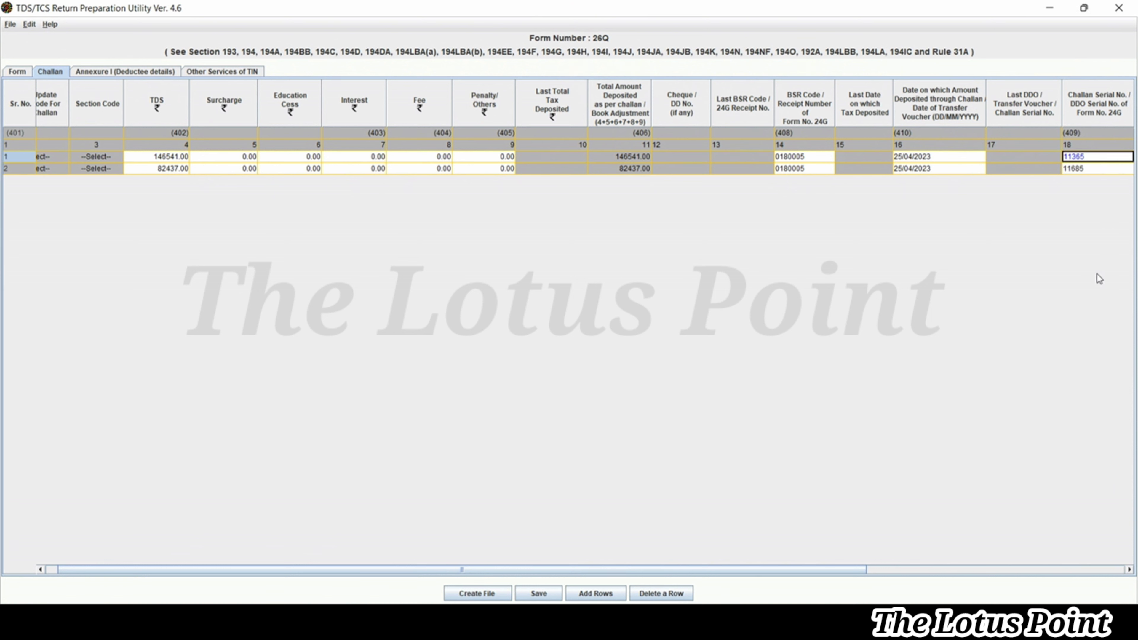
left_click_drag(1129, 570, 1129, 570)
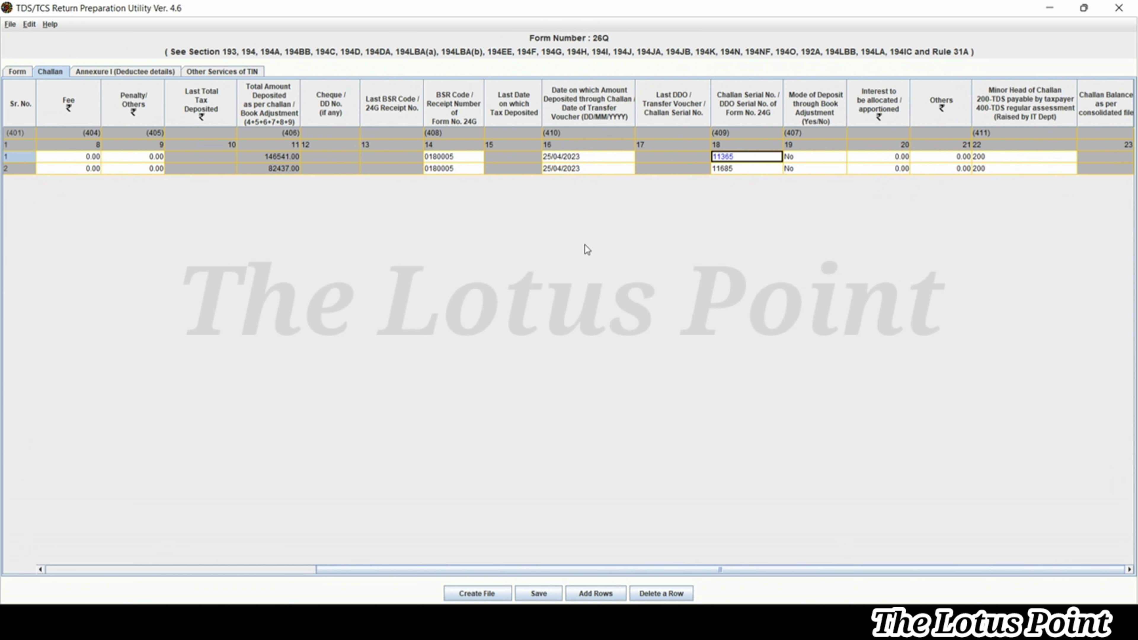
left_click(598, 590)
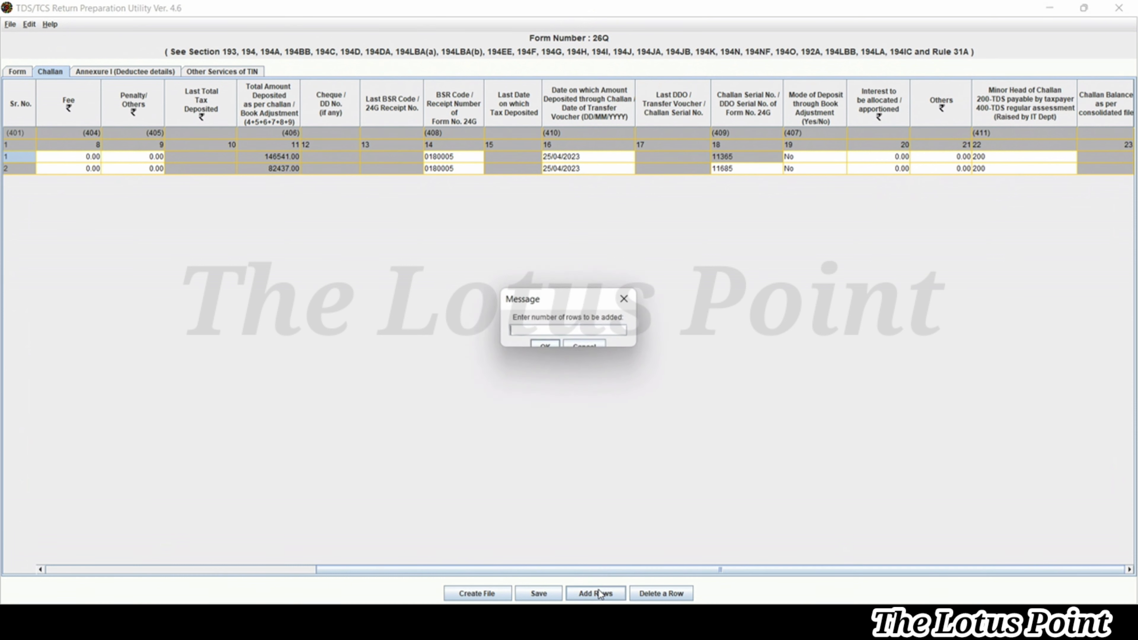
key("Return")
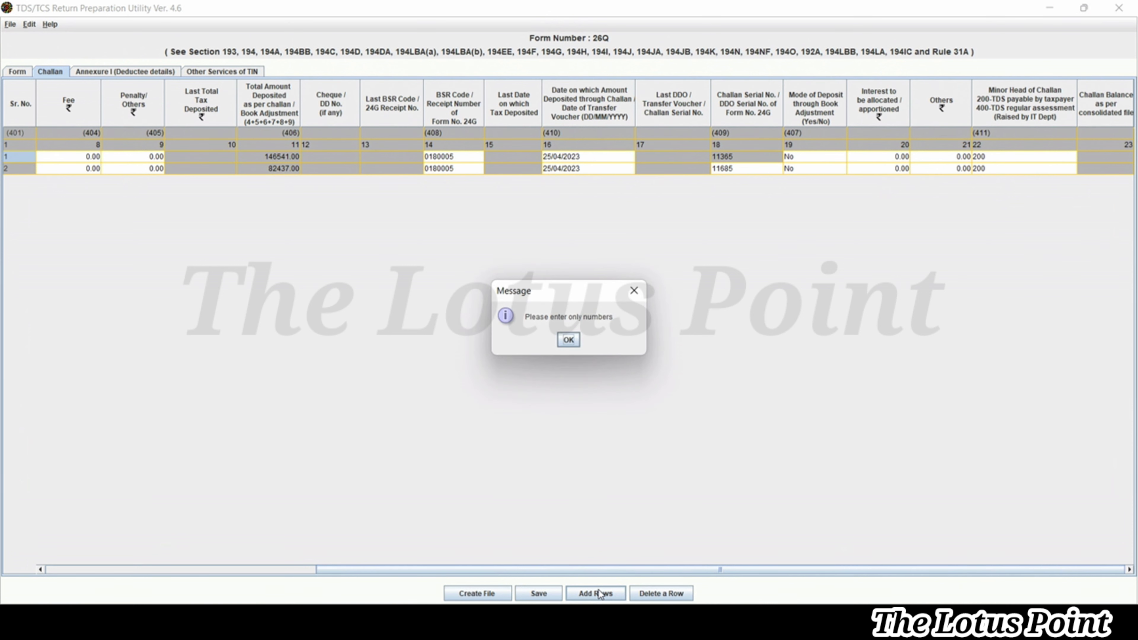
left_click(578, 340)
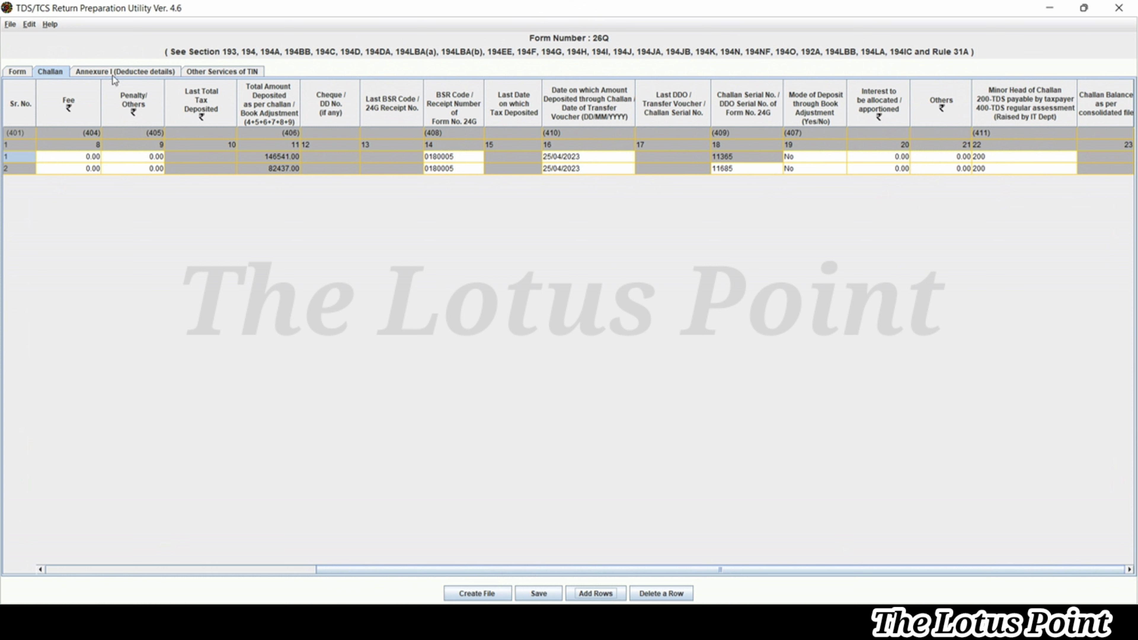
On Annexure I, enter 2 deductees for challan 1 and 1 for challan 2, then cancel the insert
left_click(112, 73)
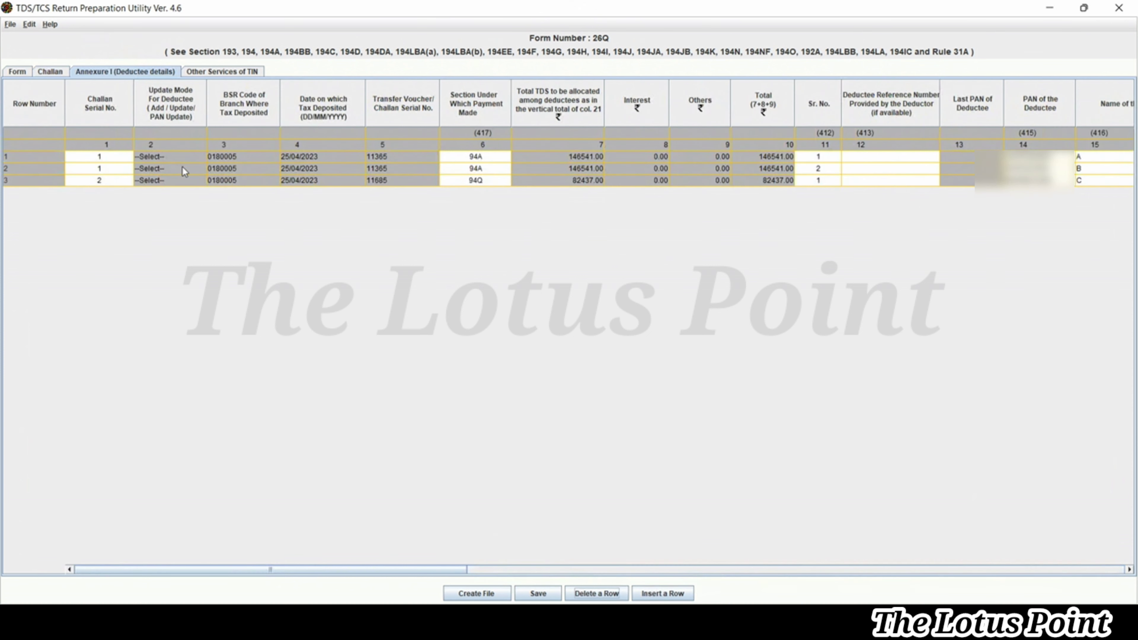
left_click(667, 594)
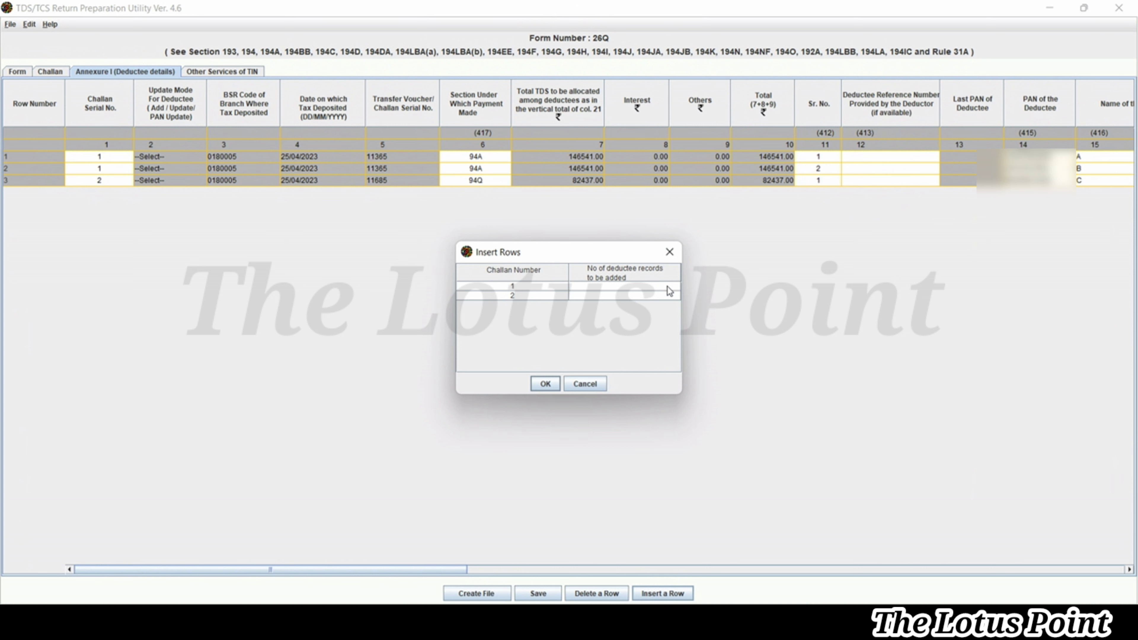
left_click(667, 286)
type("2")
key("Return")
type("1")
left_click(586, 385)
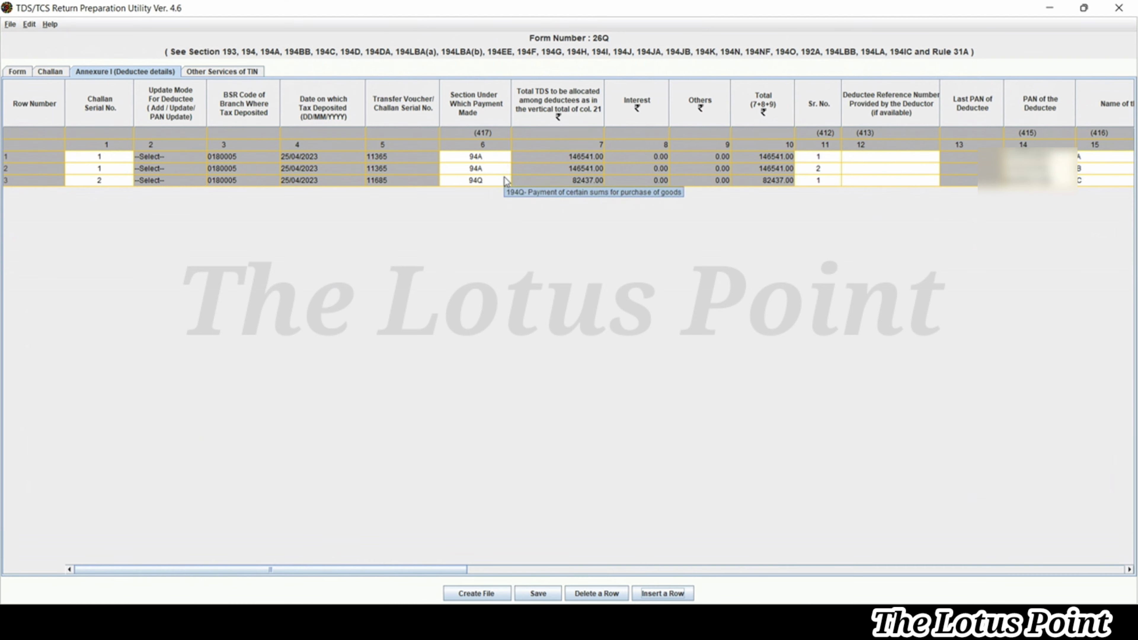
key("alt+Tab")
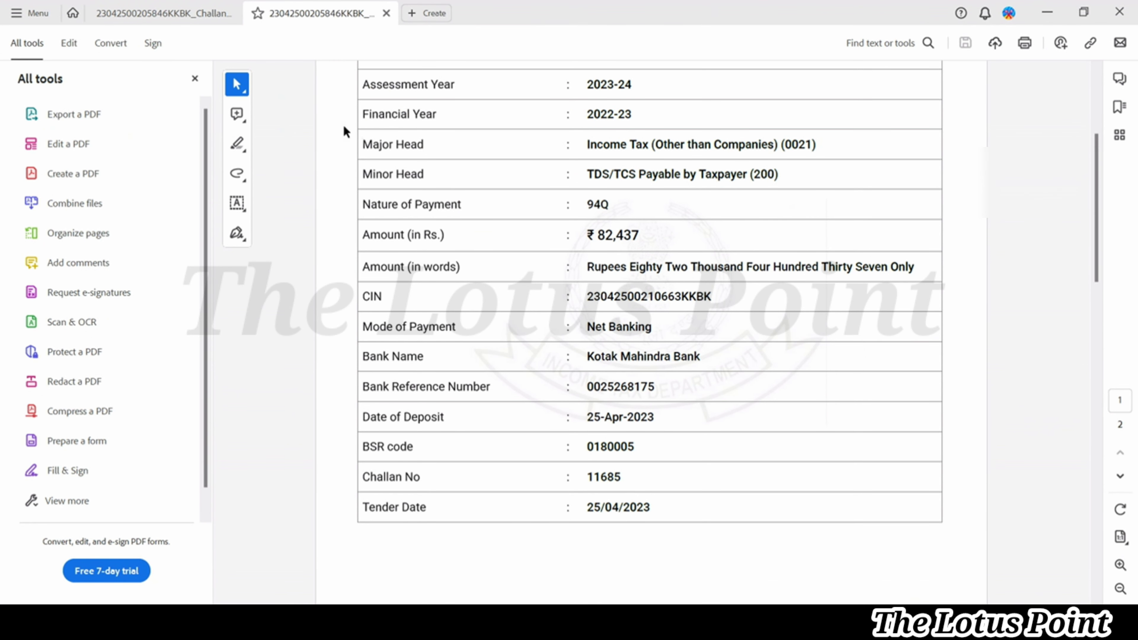
left_click(148, 16)
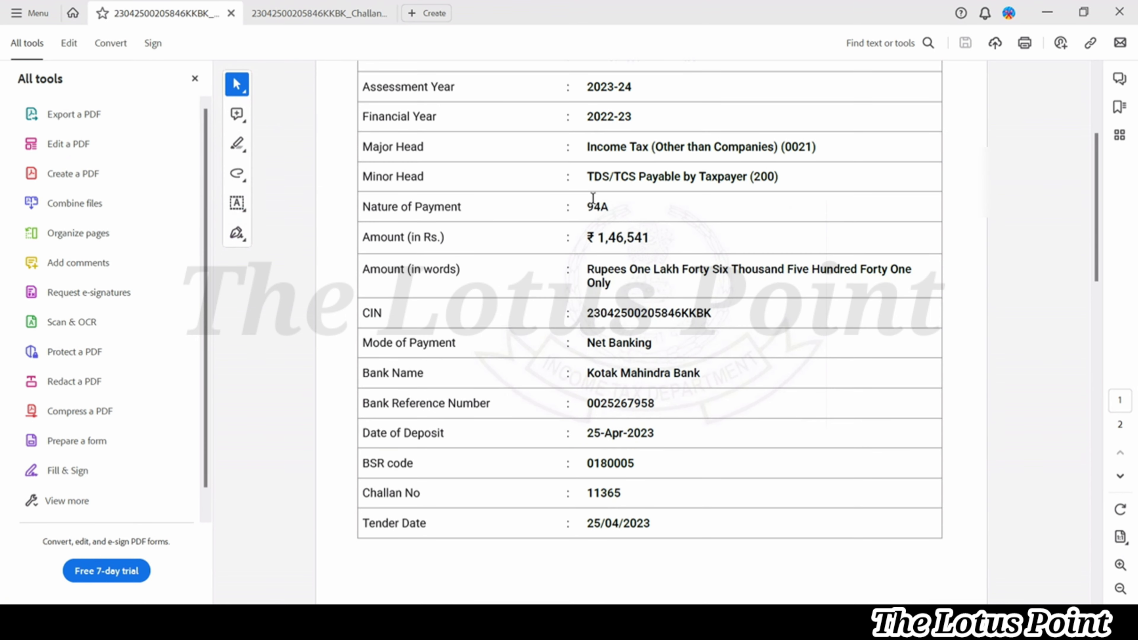
key("alt+Tab")
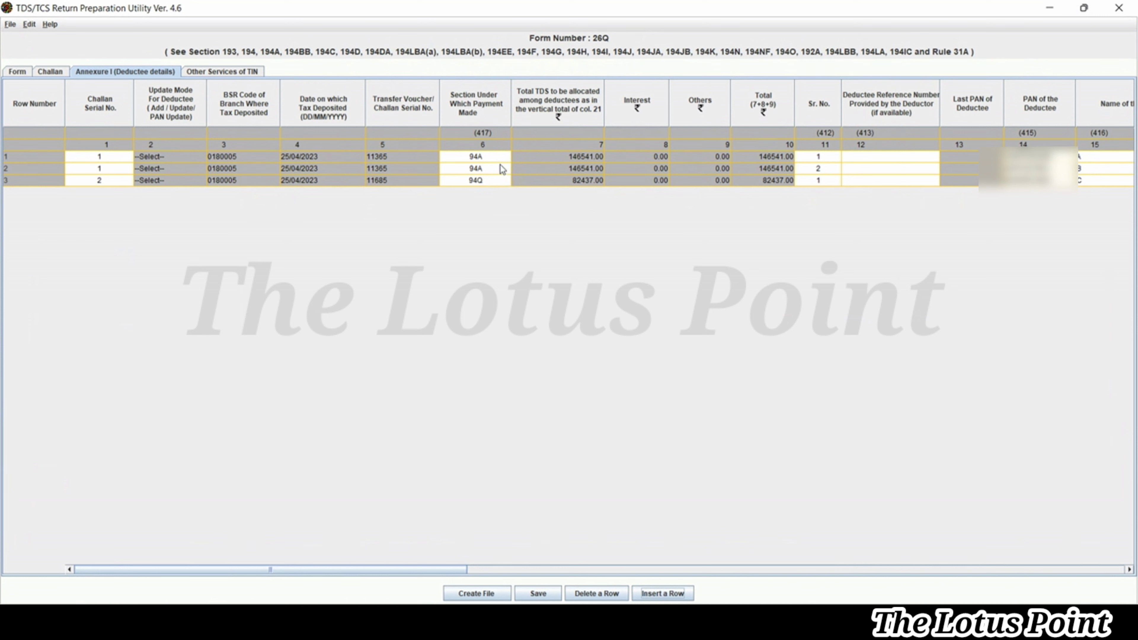
left_click(502, 157)
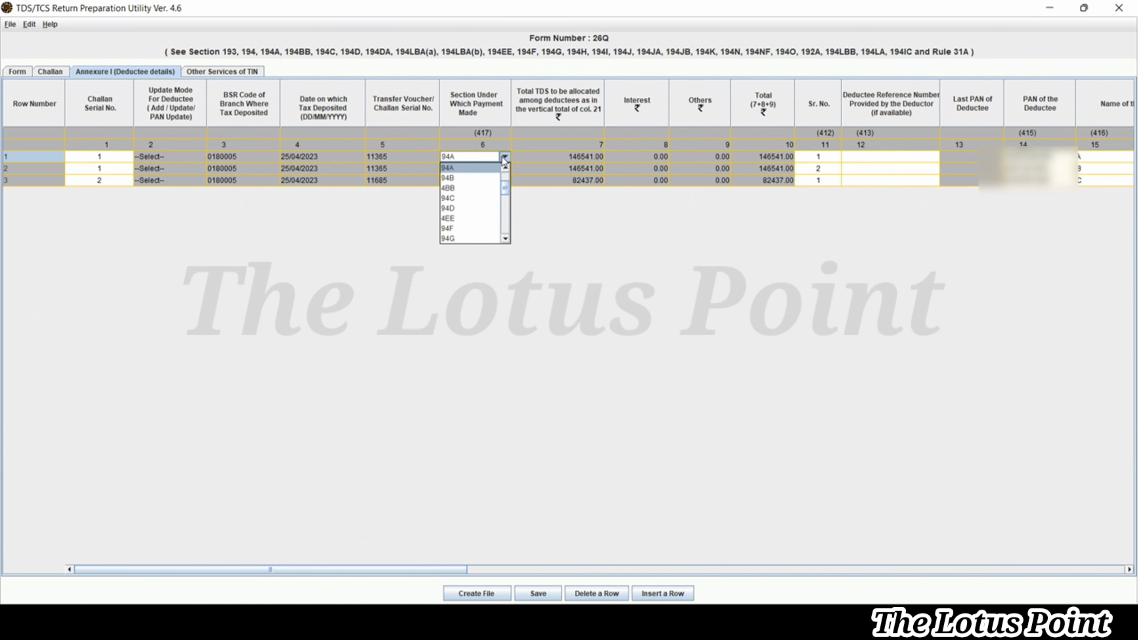
left_click(504, 159)
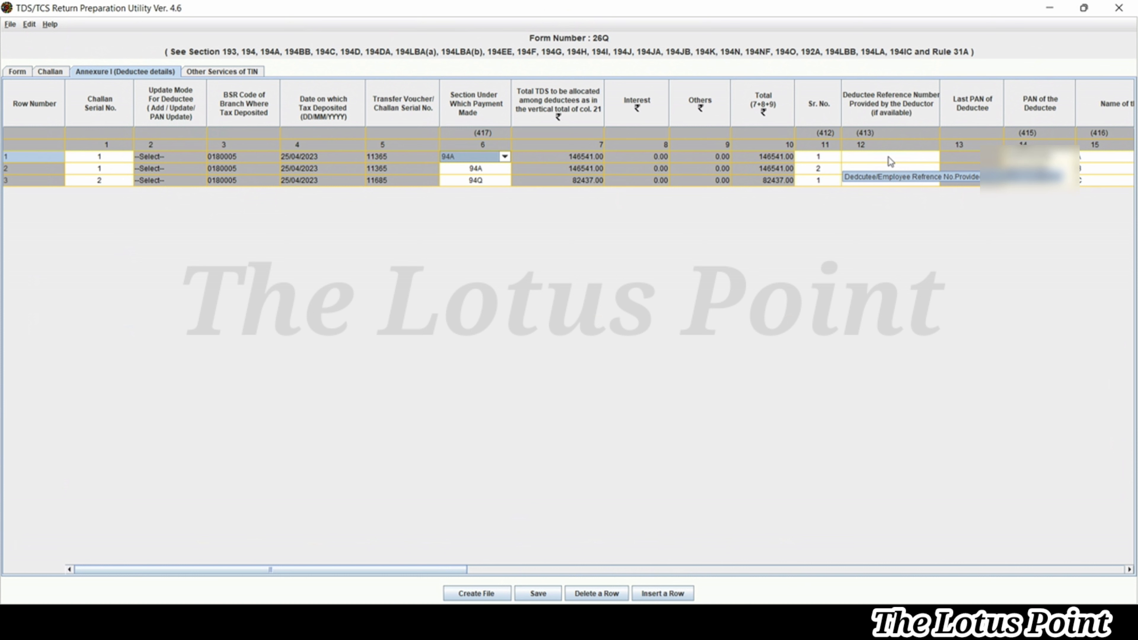
left_click(888, 156)
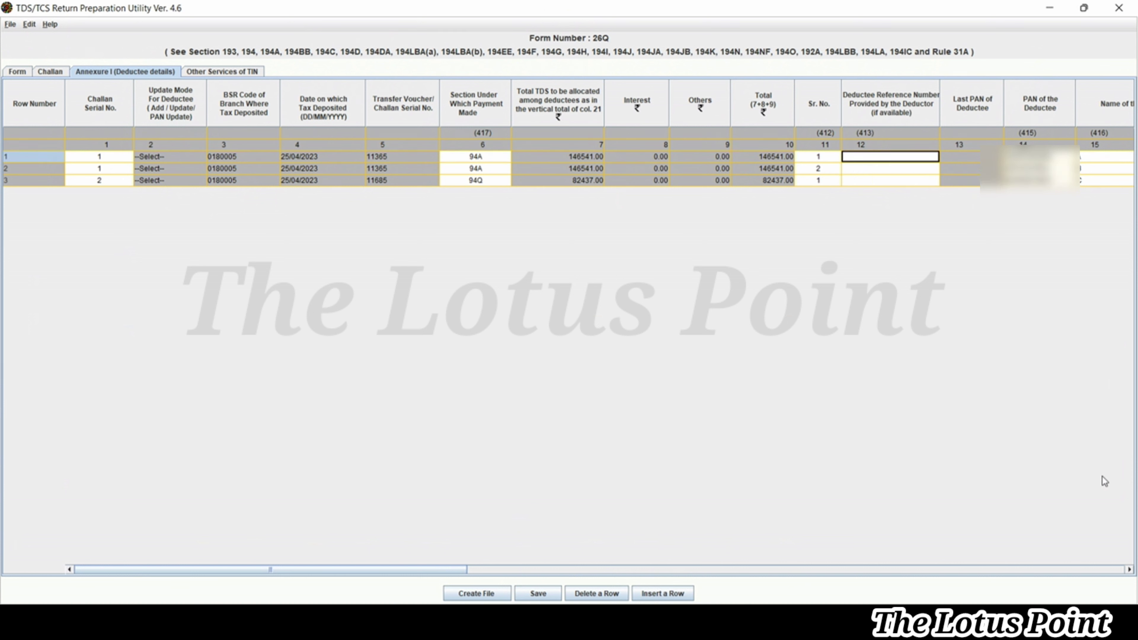
left_click(1130, 569)
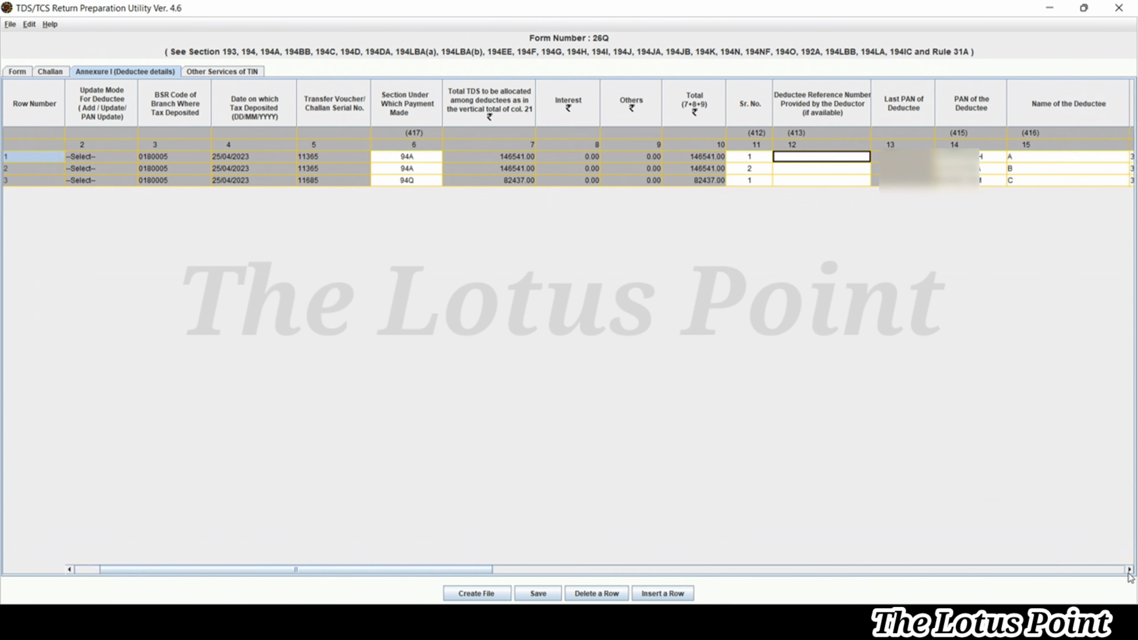
left_click(1129, 570)
left_click(1129, 570)
left_click(1130, 570)
left_click(1129, 570)
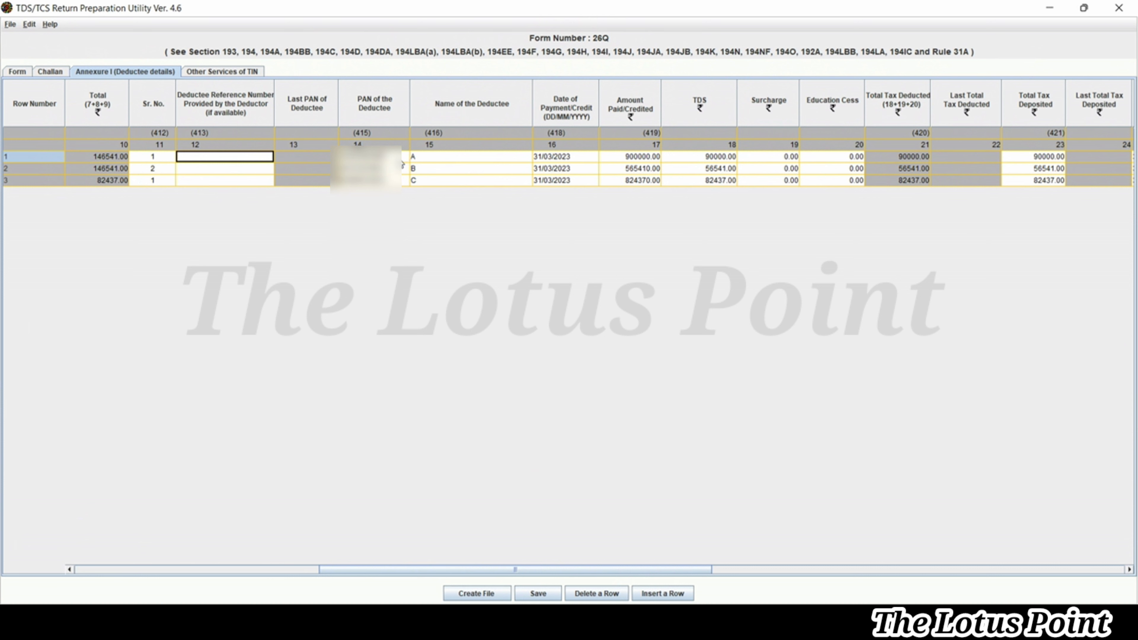
left_click(401, 161)
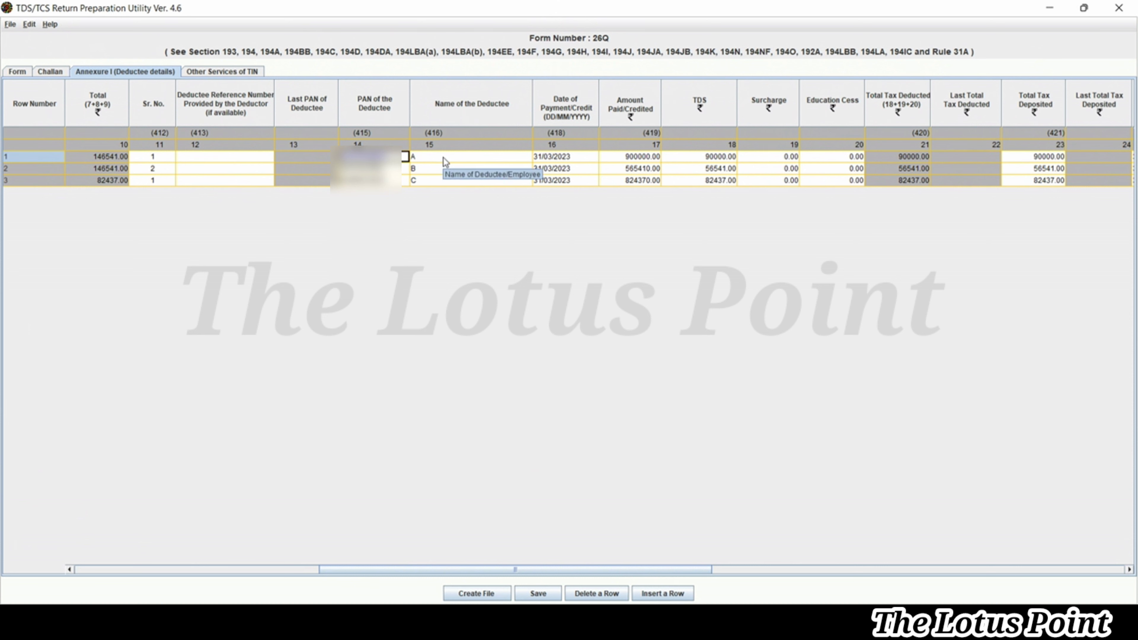
left_click(443, 157)
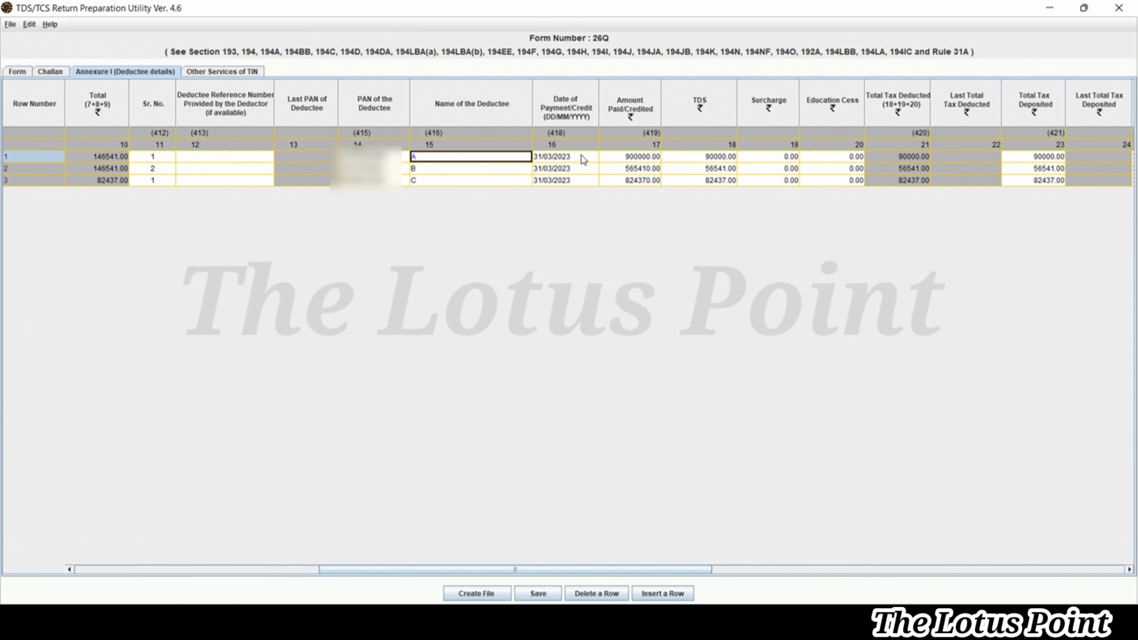
left_click(650, 158)
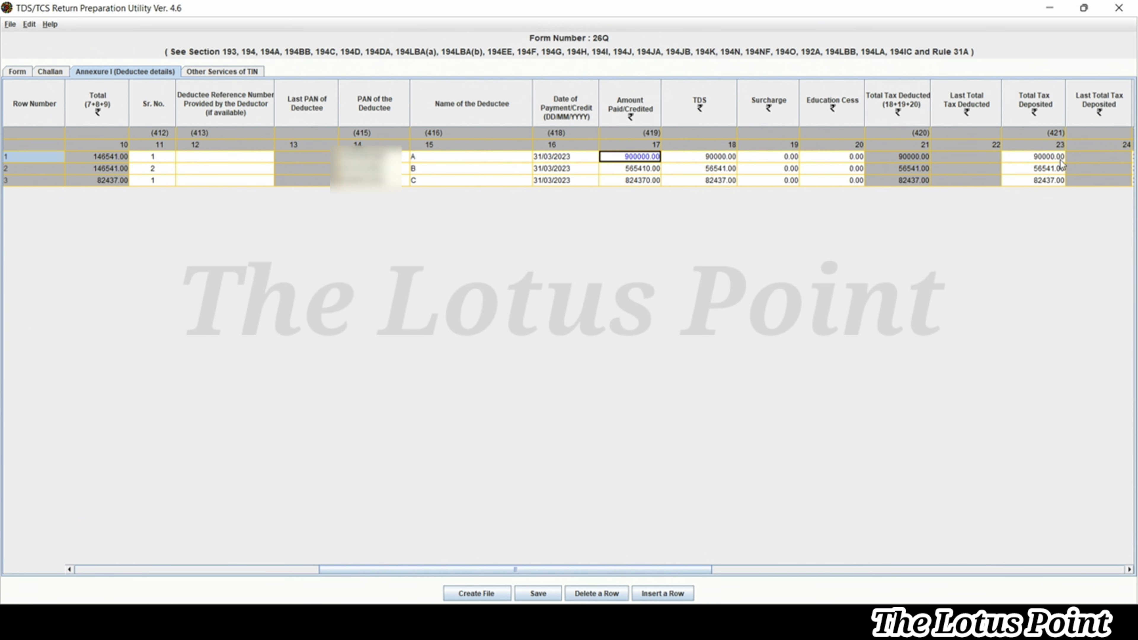
Scroll the deductee table right to show columns 19–31, including Date of Deduction, Remarks and Deductee Code
left_click(1129, 569)
left_click(1130, 569)
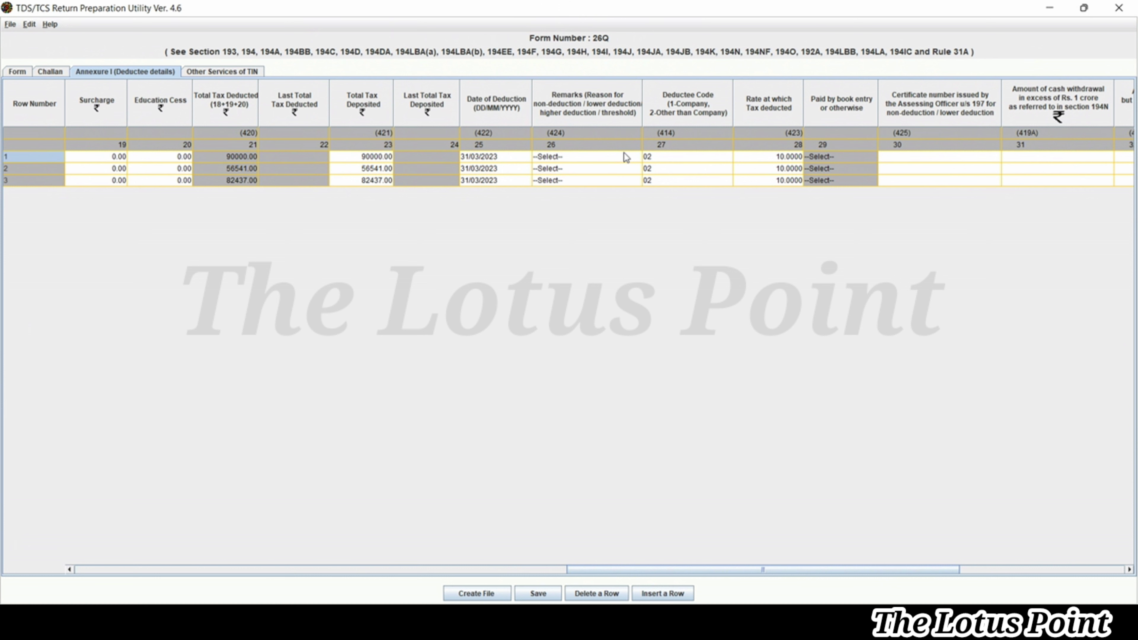
left_click(626, 157)
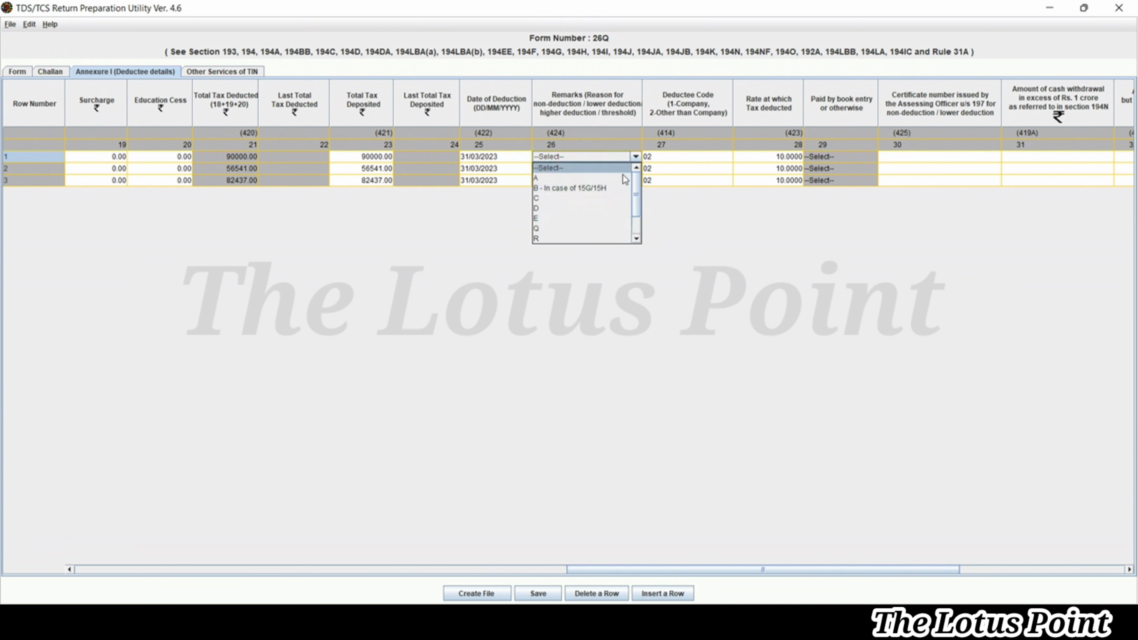
left_click(640, 157)
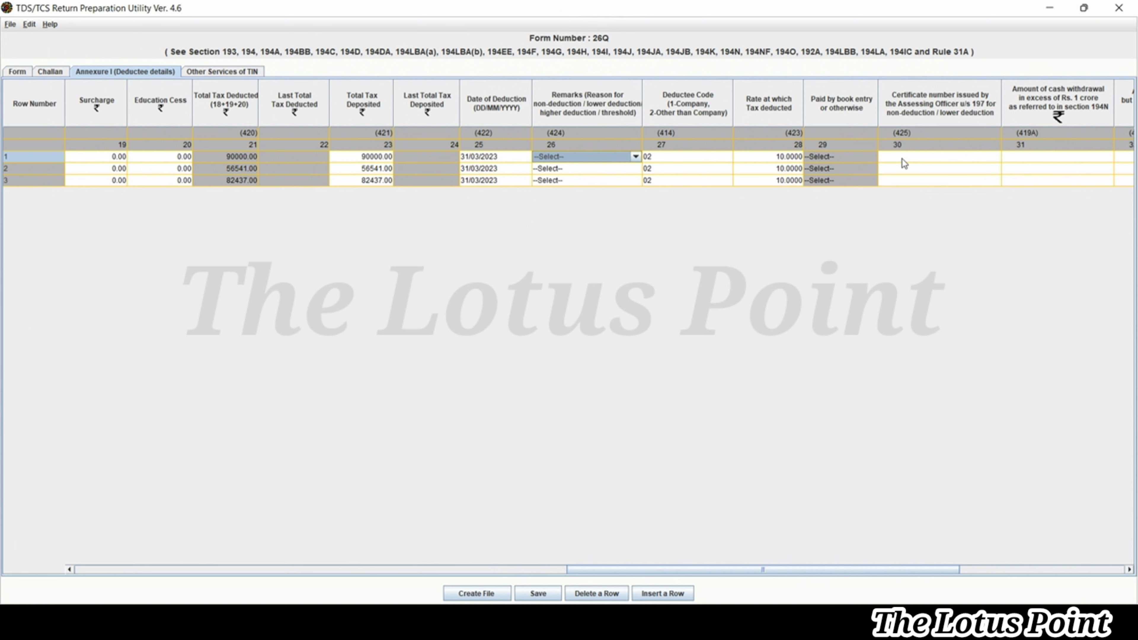
left_click(902, 158)
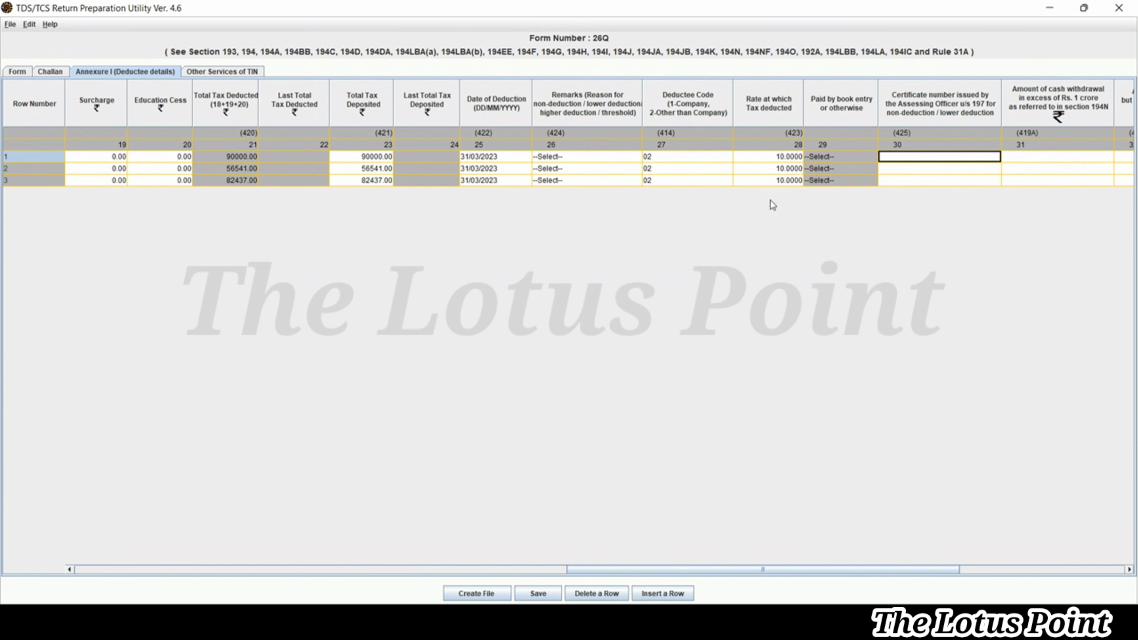
Scroll the deductee table to the cash-withdrawal columns 32–33, then go to Other Services of TIN
left_click(1129, 569)
left_click(1130, 570)
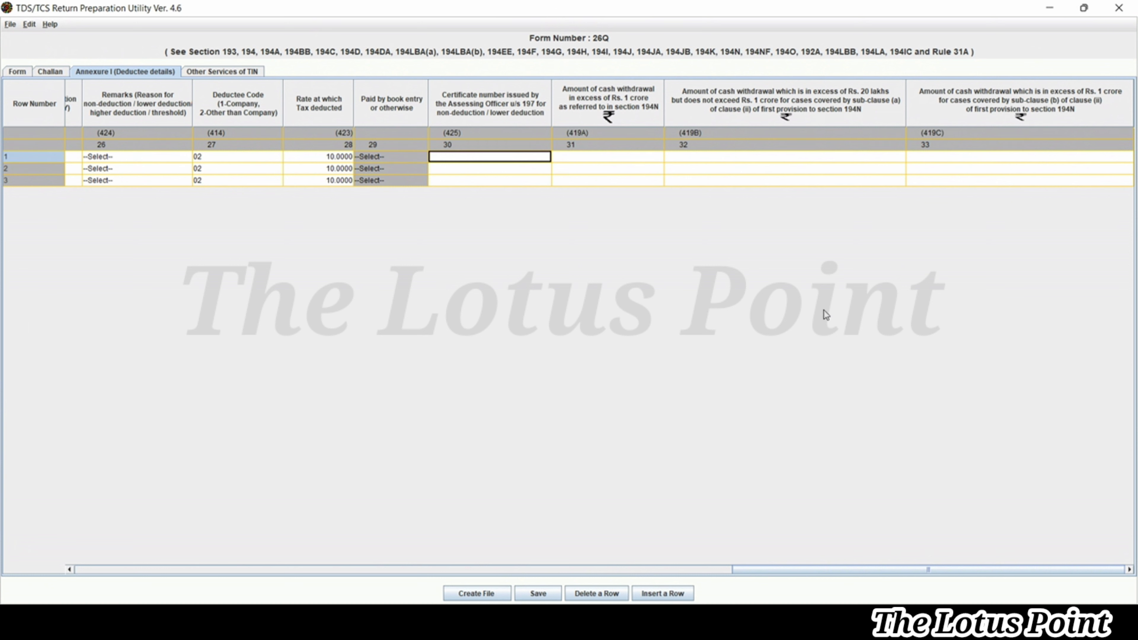
left_click(213, 74)
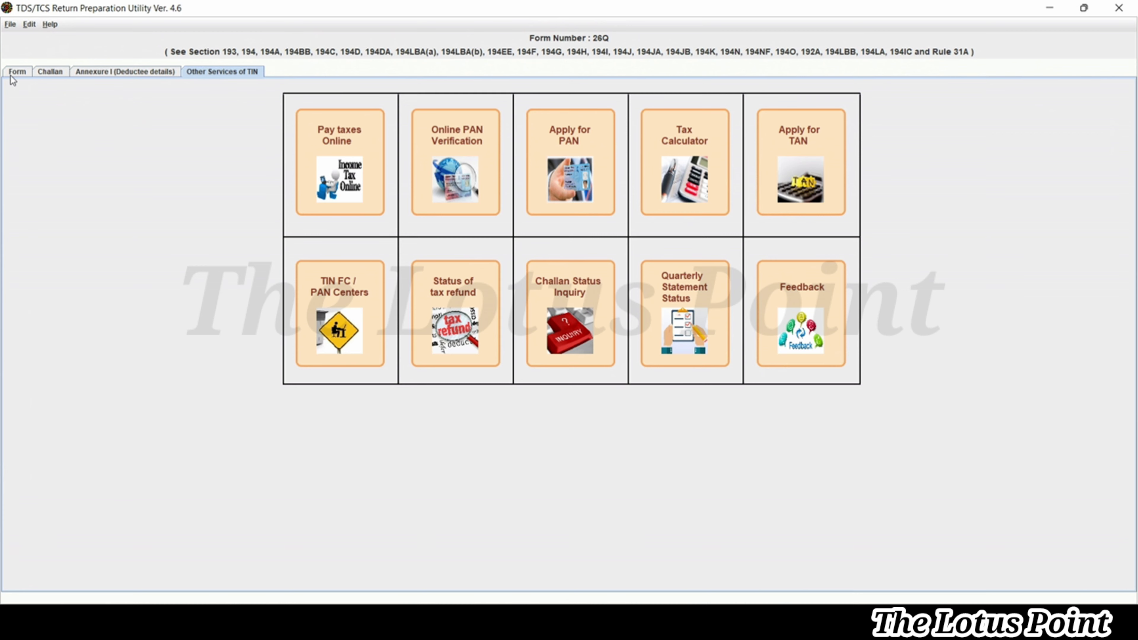
Review the deductor Form and Challan entries, then return to the Annexure I deductee table
left_click(16, 73)
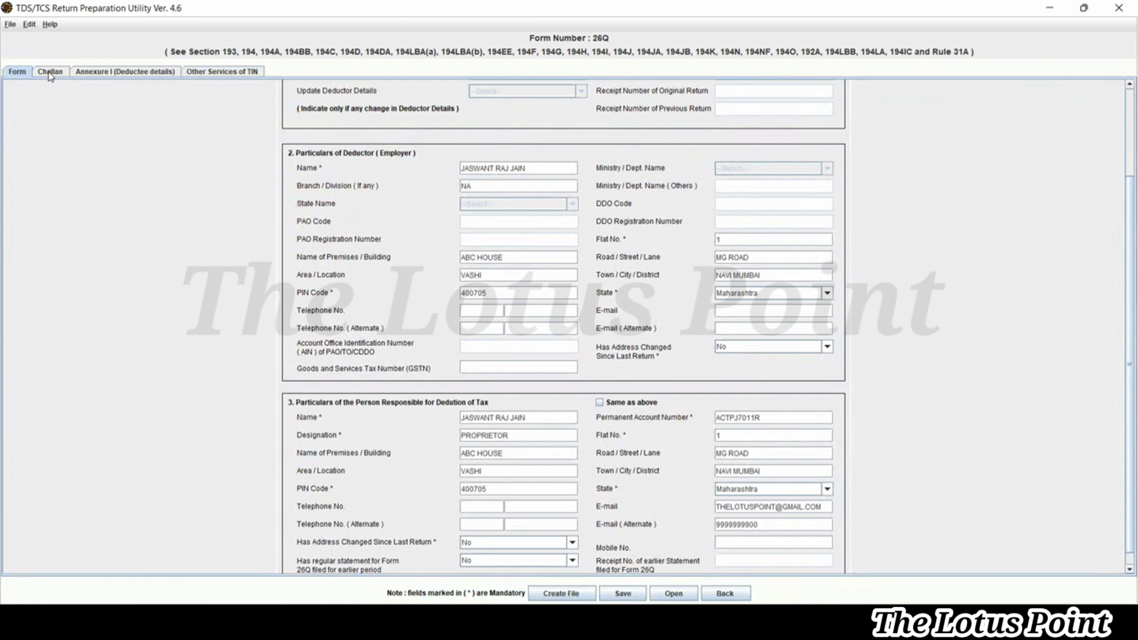
left_click(48, 71)
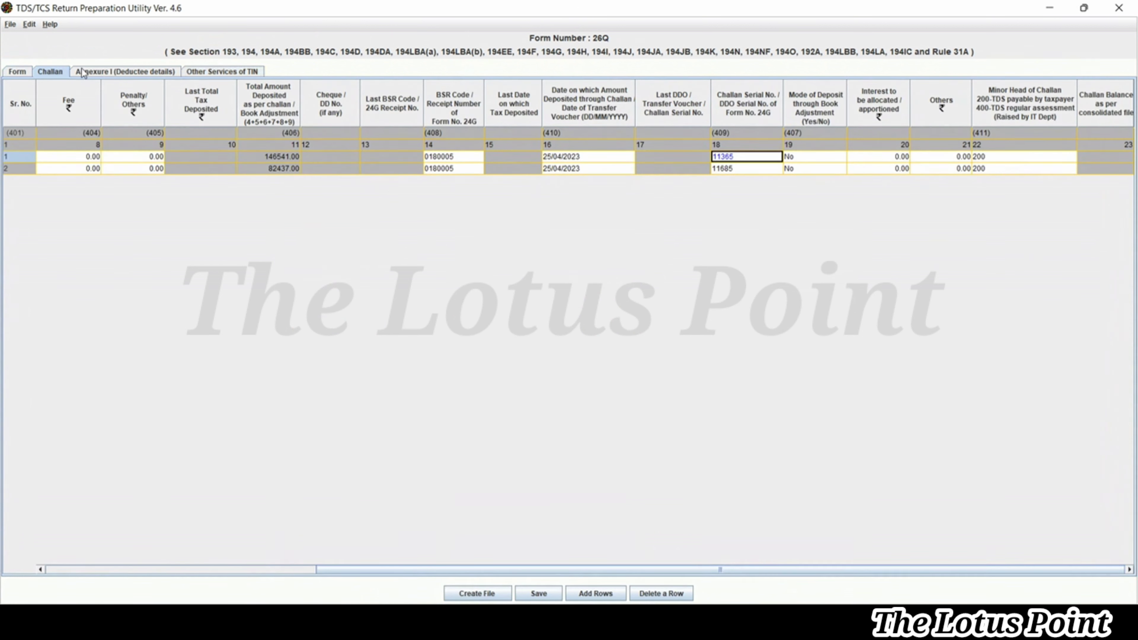
left_click(114, 71)
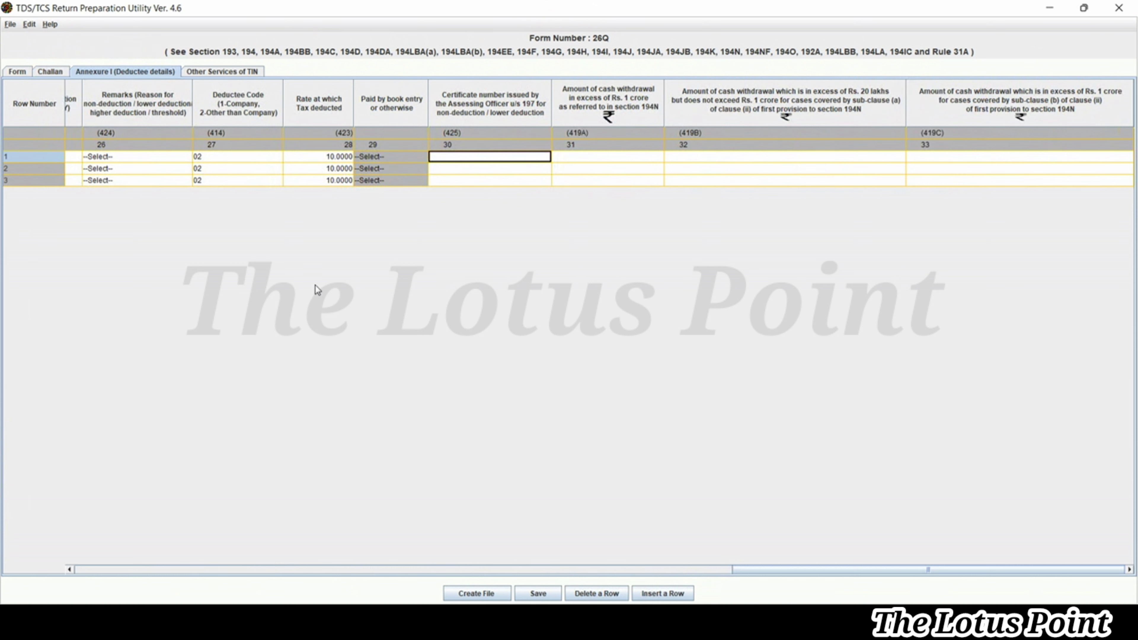
left_click(540, 591)
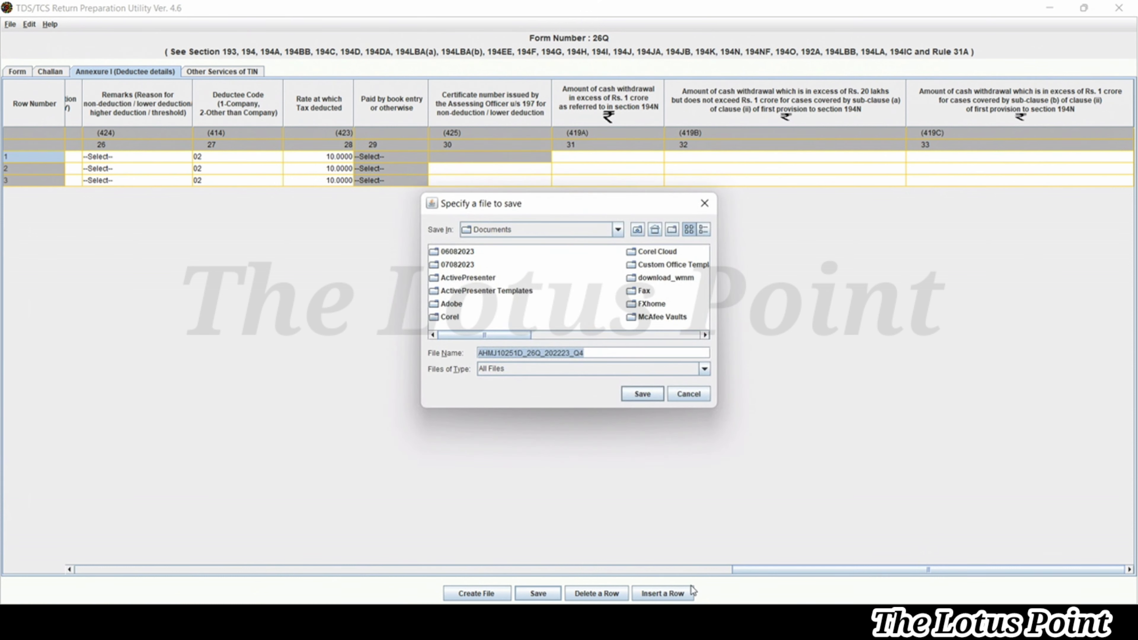
left_click(690, 395)
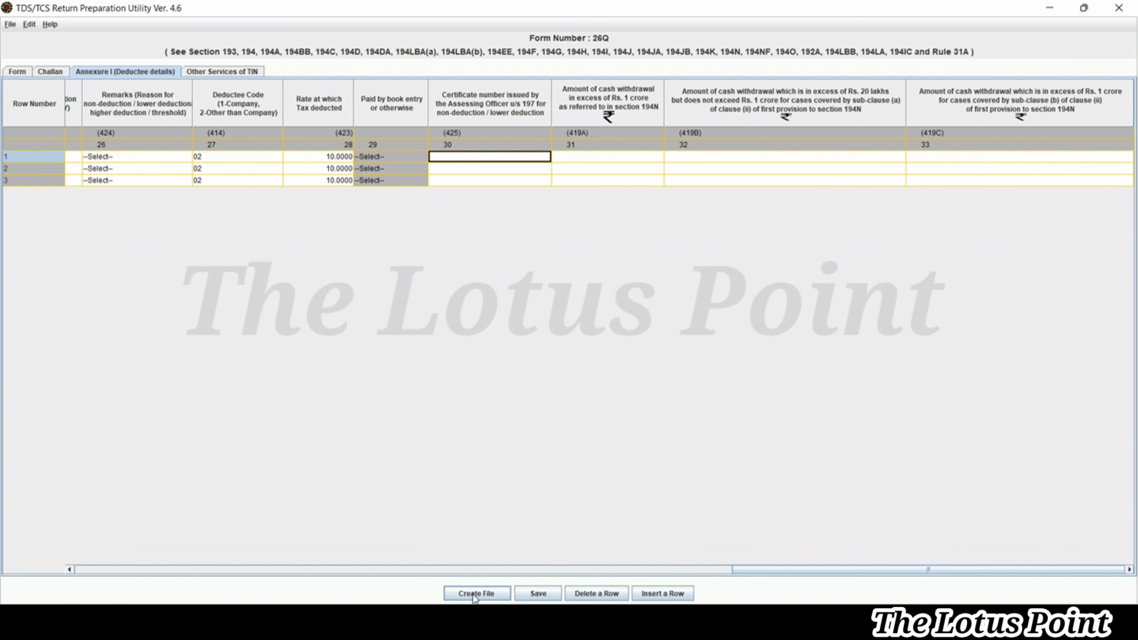
left_click(473, 595)
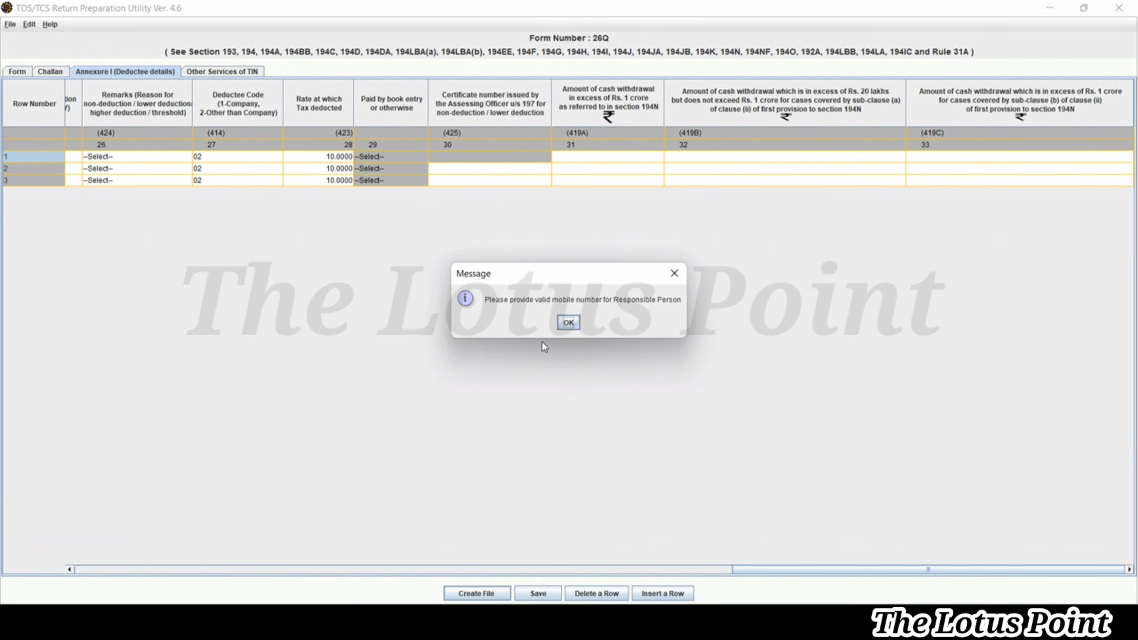
left_click(566, 326)
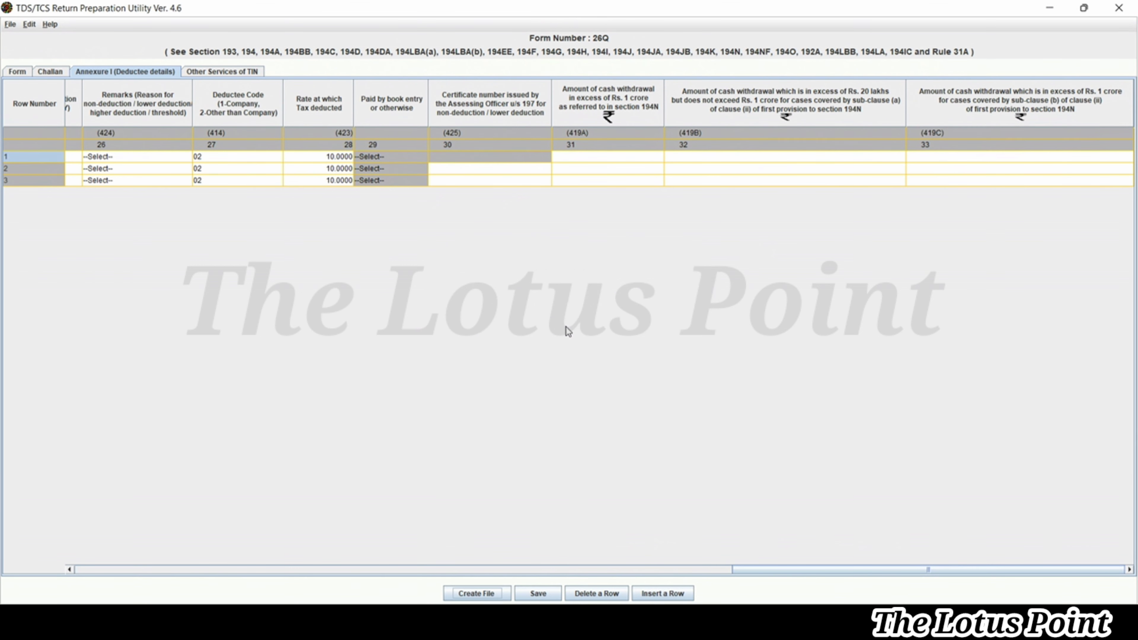
Enter the responsible person's mobile number in section 3 of the Form, then start Create File
left_click(18, 74)
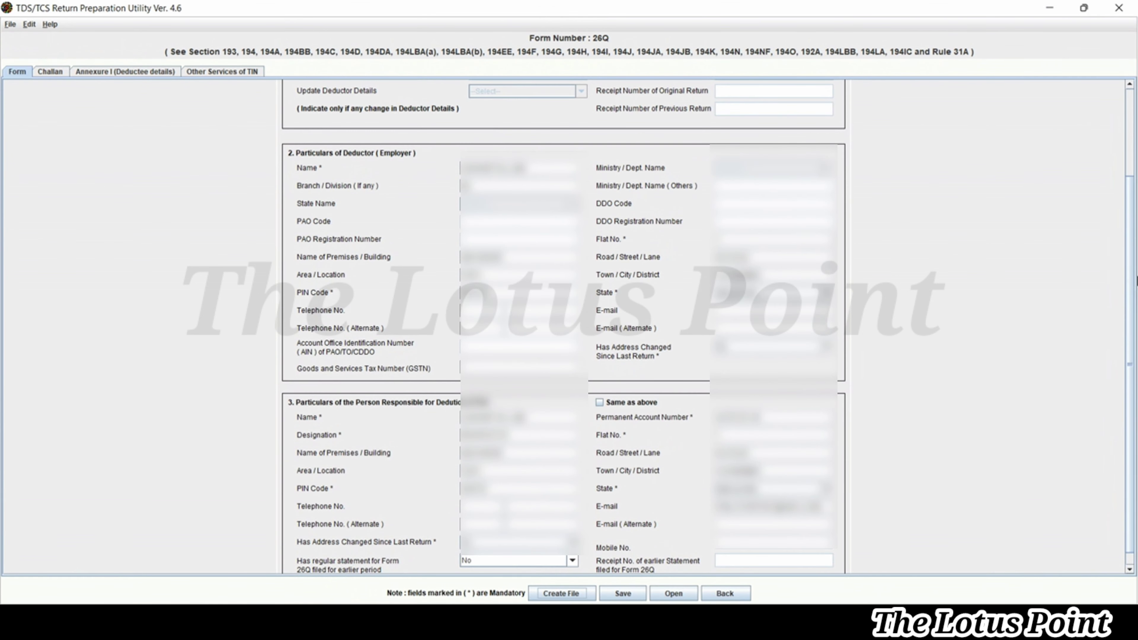
scroll(1136, 287, "down", 1)
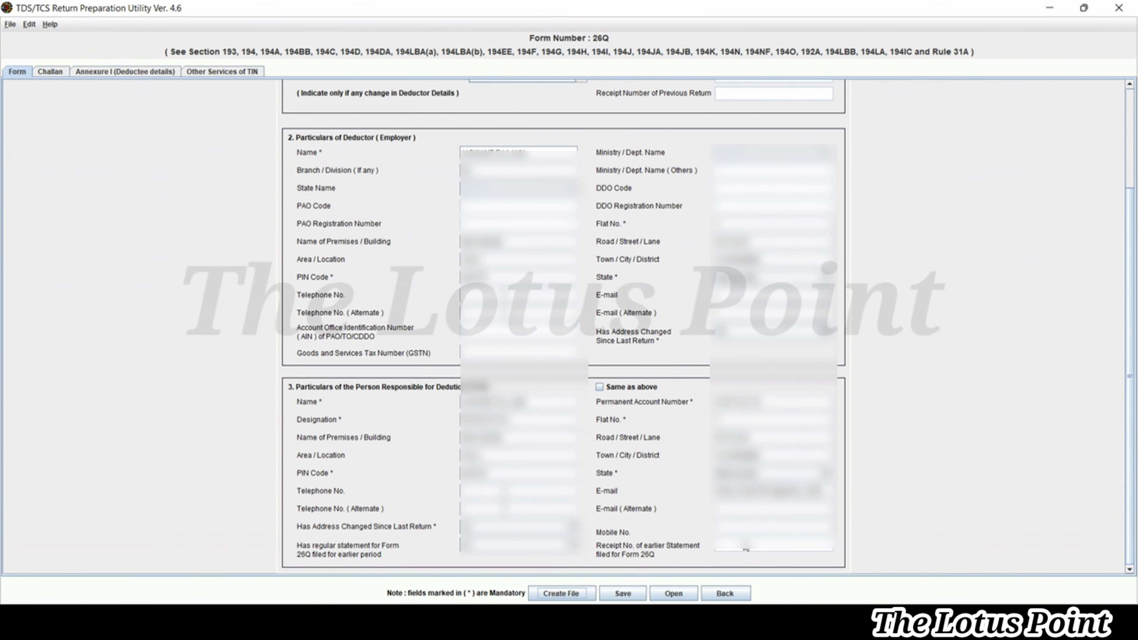
type("9876543210")
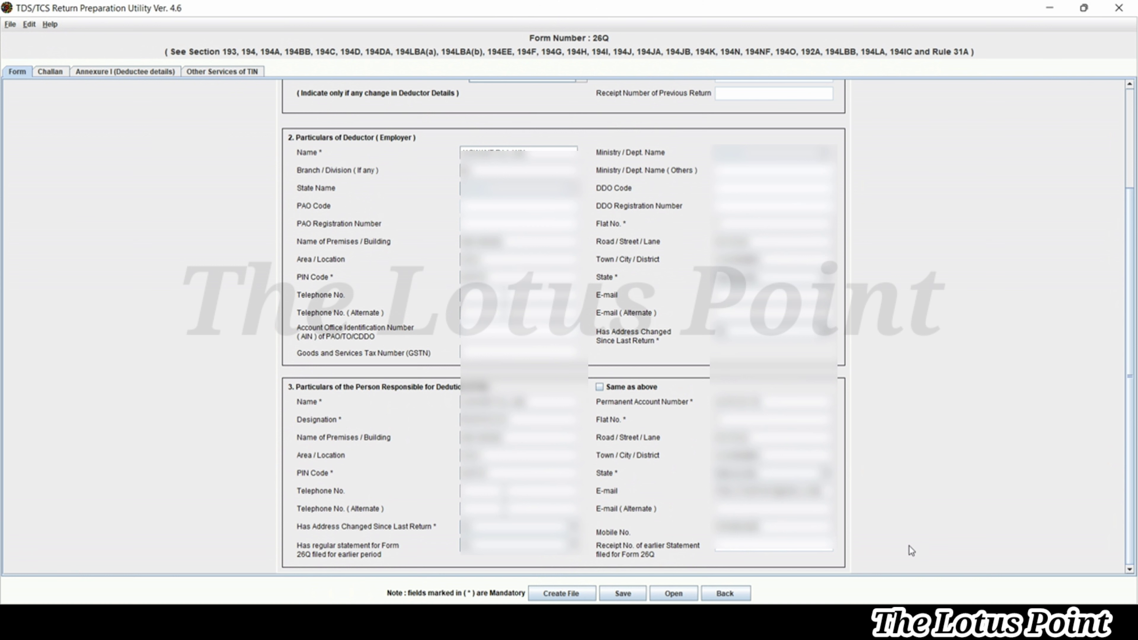
left_click(563, 593)
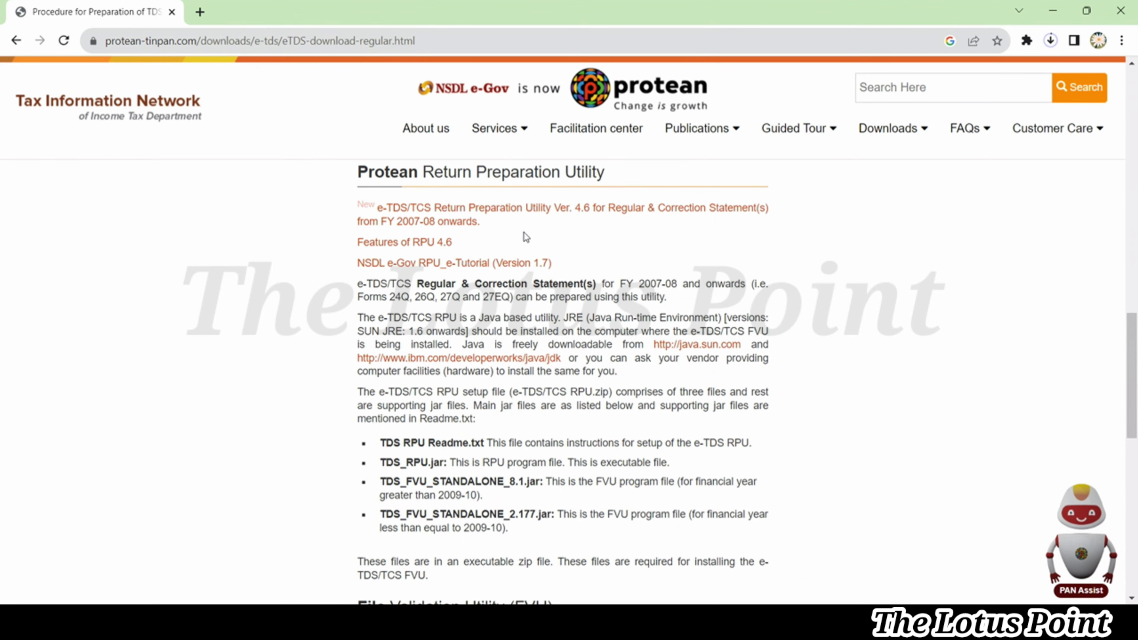
Search 'efiling income tax' in a new tab and reach the e-Filing portal's Login page
left_click(200, 12)
type("efiling income tax")
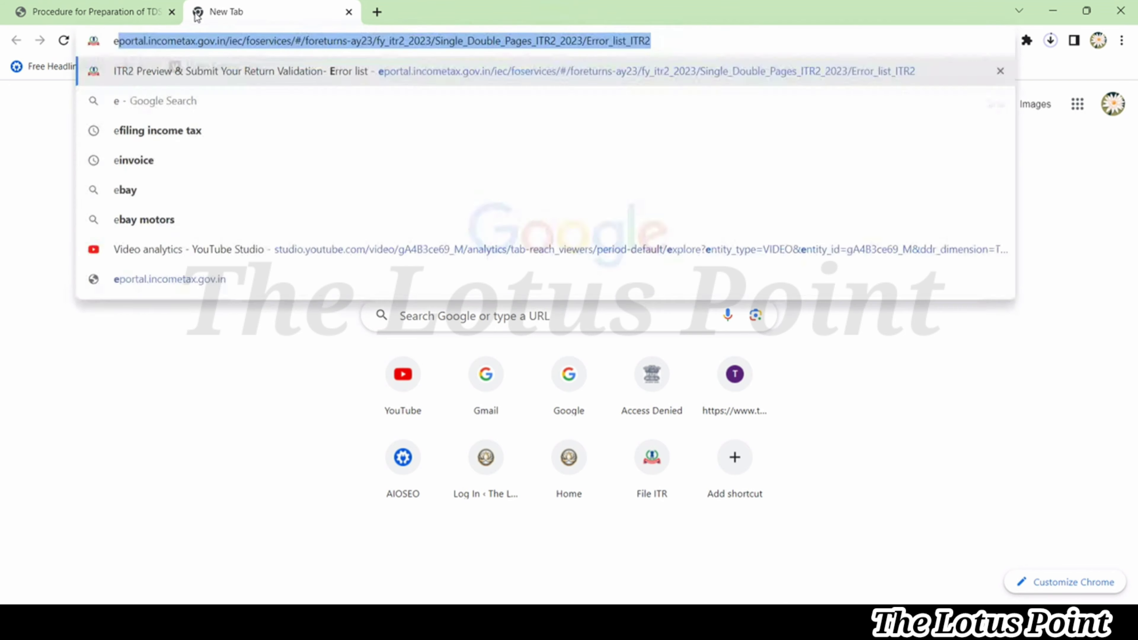
key("Return")
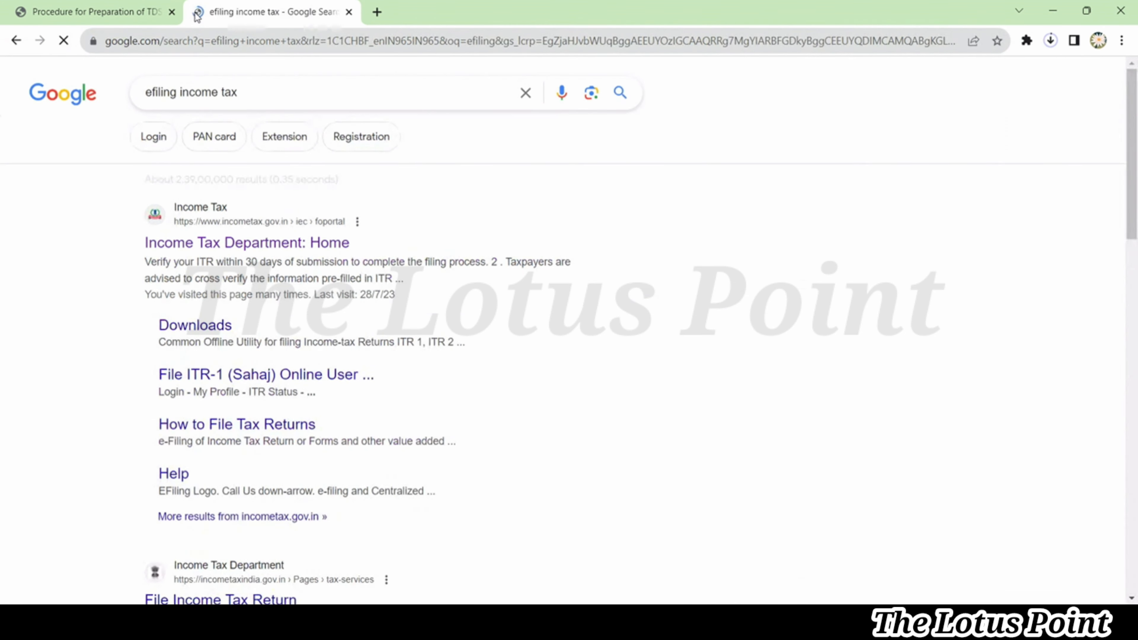
left_click(214, 244)
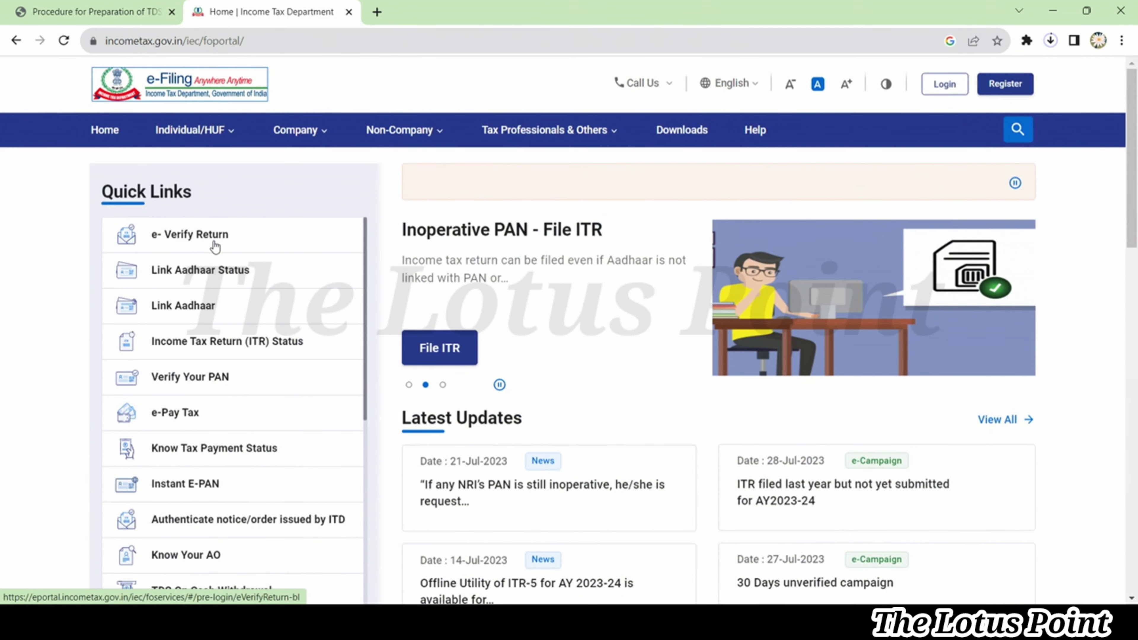
left_click(944, 84)
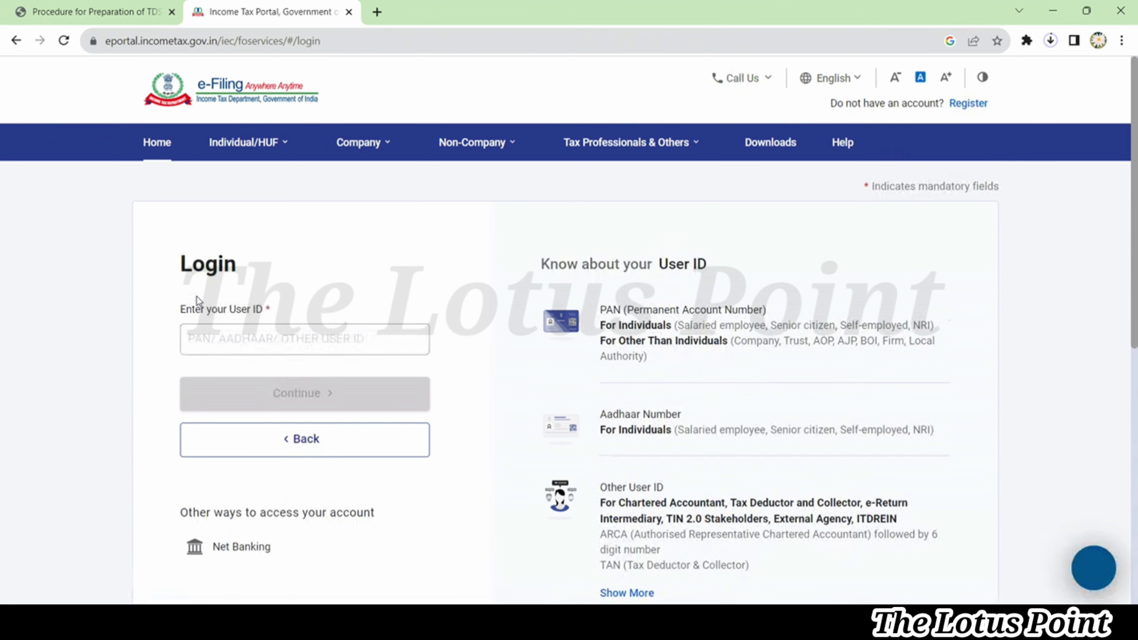
Enter the deductor's user ID and continue to the password step
left_click(214, 338)
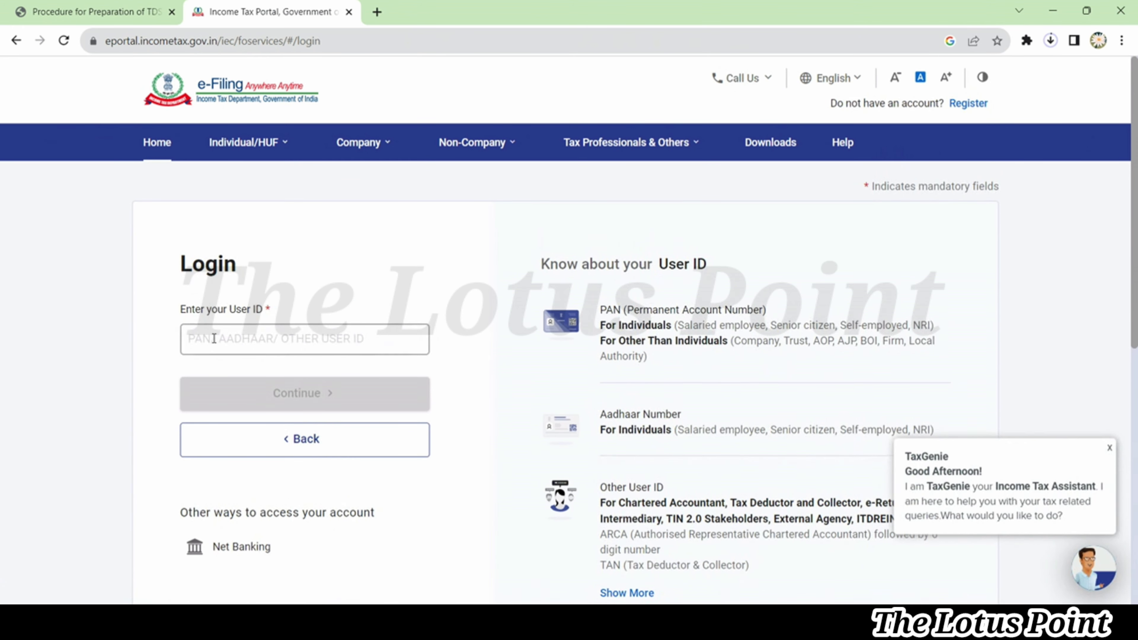
left_click(214, 339)
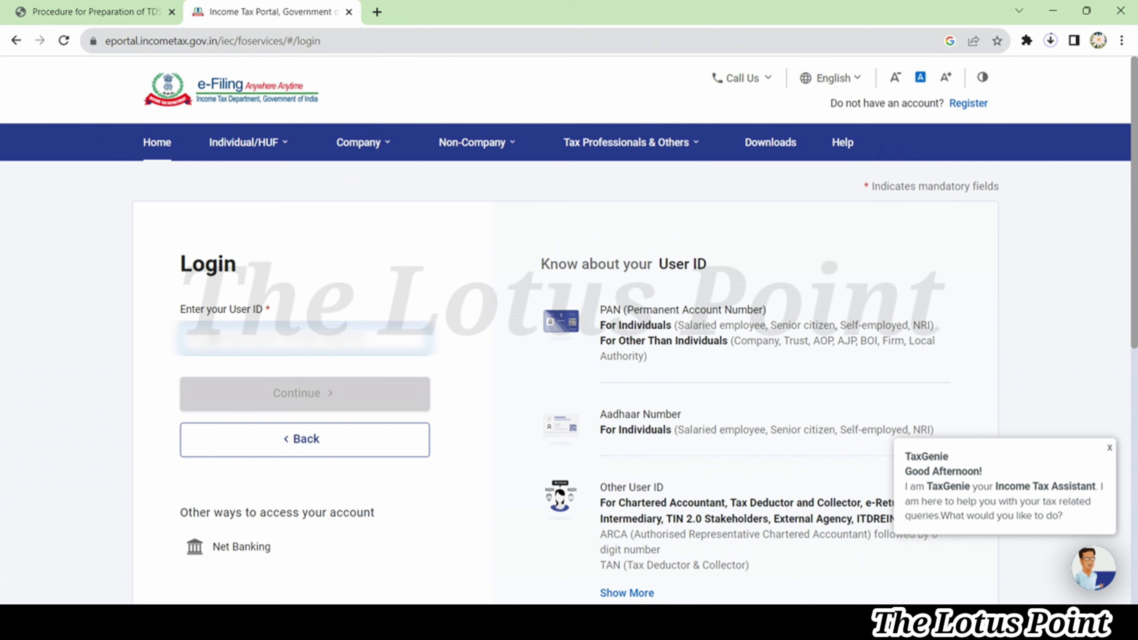
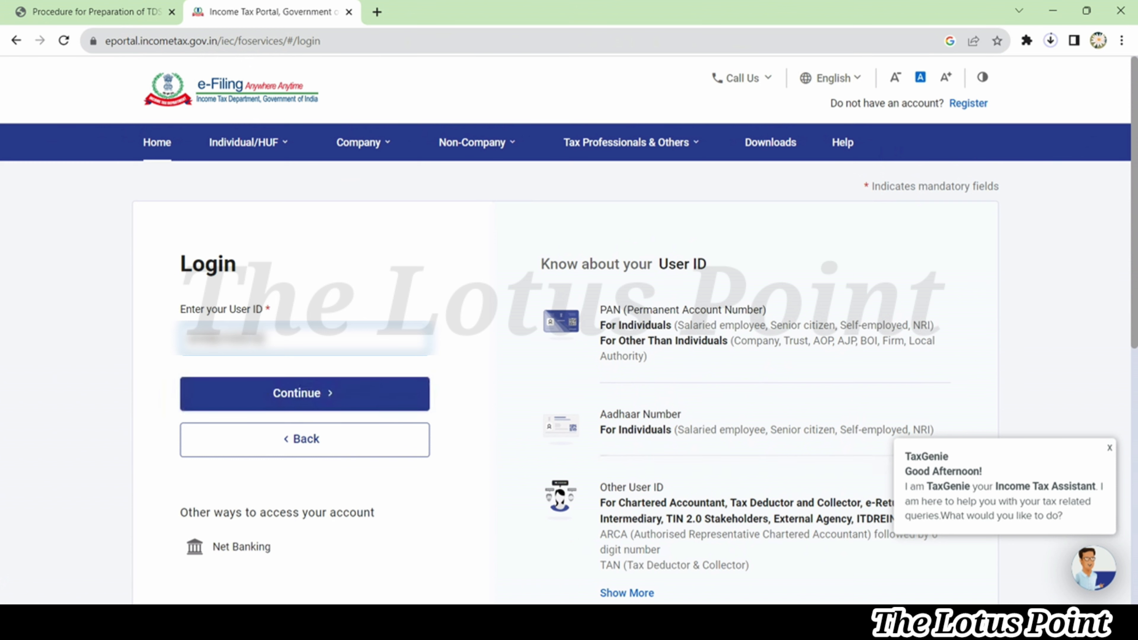
key("Tab")
key("Return")
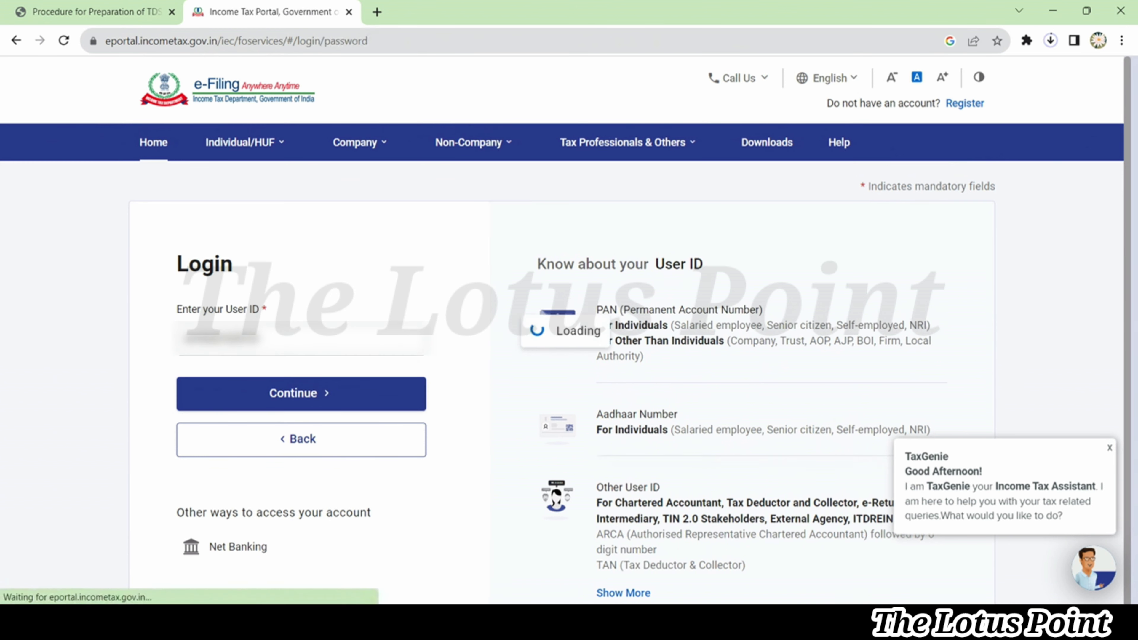
Confirm the secure access message and log in with the account password
left_click(187, 399)
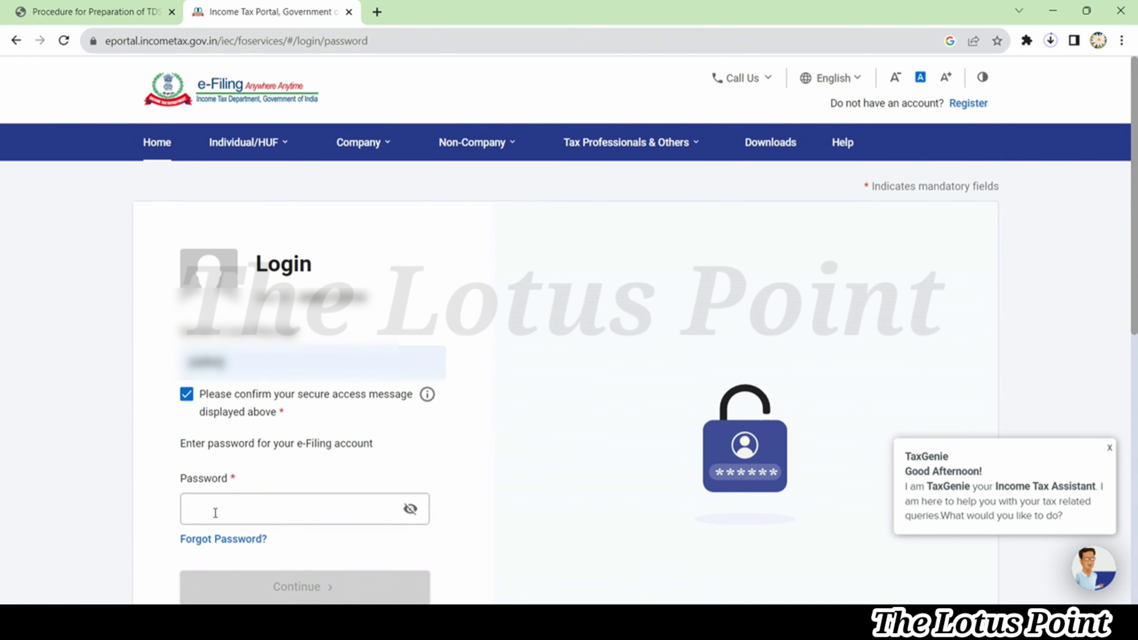
left_click(219, 511)
type("******")
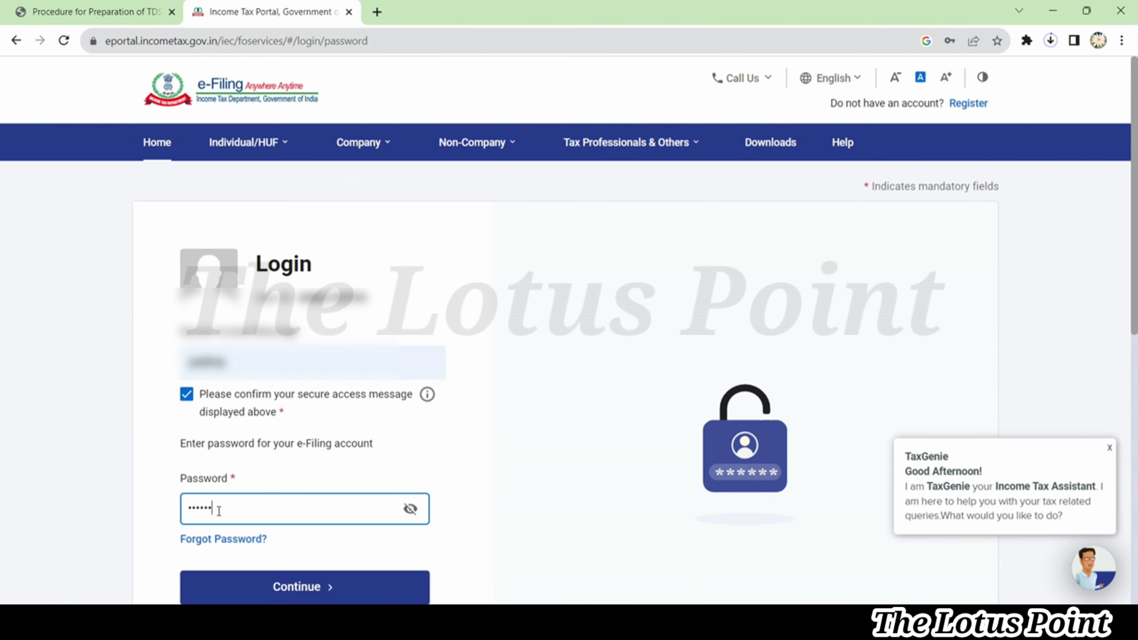
type("*")
key("Return")
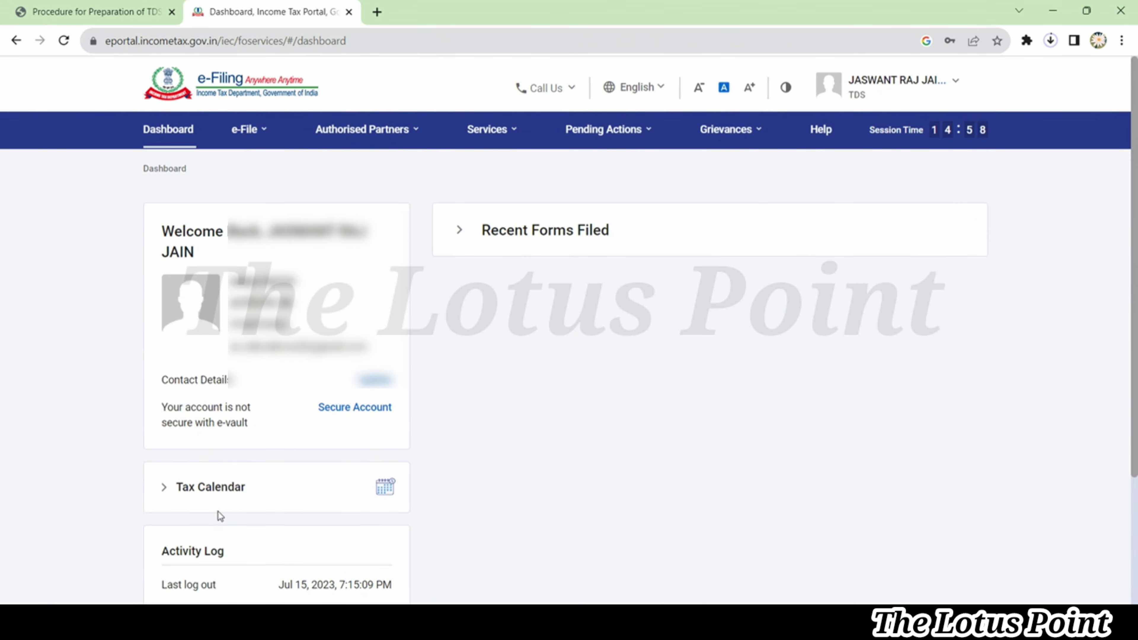
Open e-File > e-Pay Tax and look over Generated Challans and Payment History
mouse_move(262, 149)
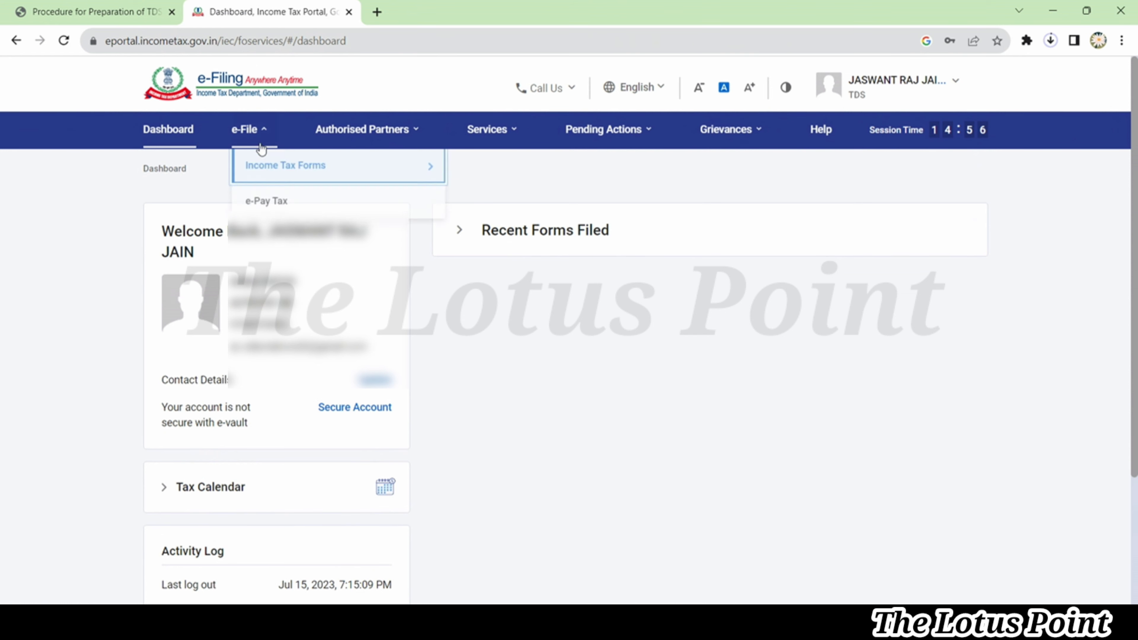
left_click(277, 206)
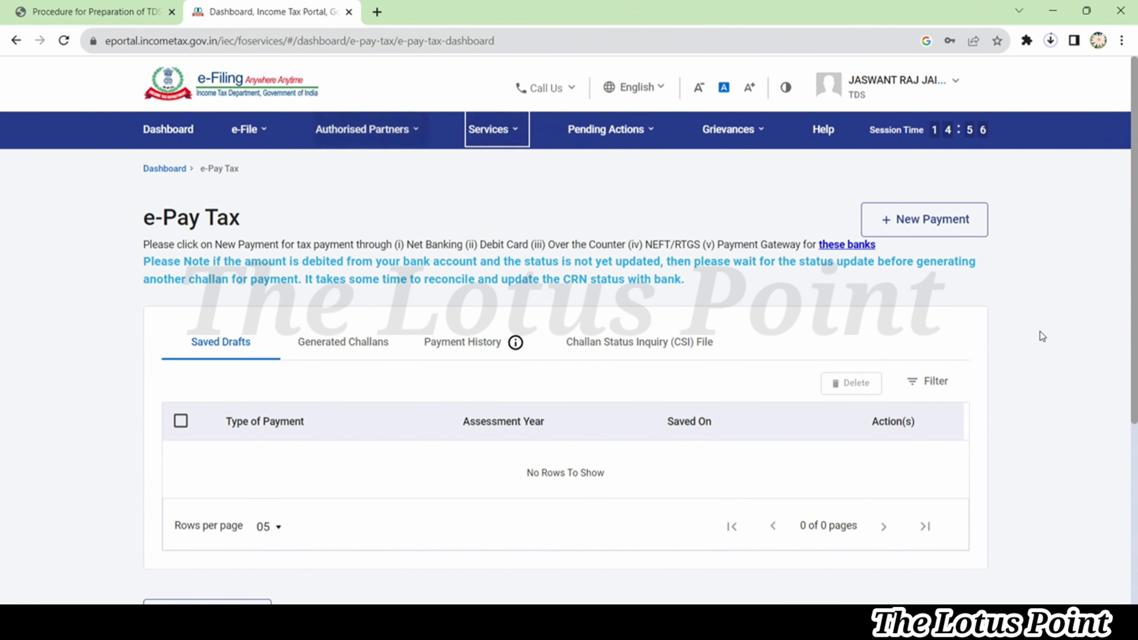
scroll(1059, 336, "down", 1)
scroll(1059, 336, "down", 3)
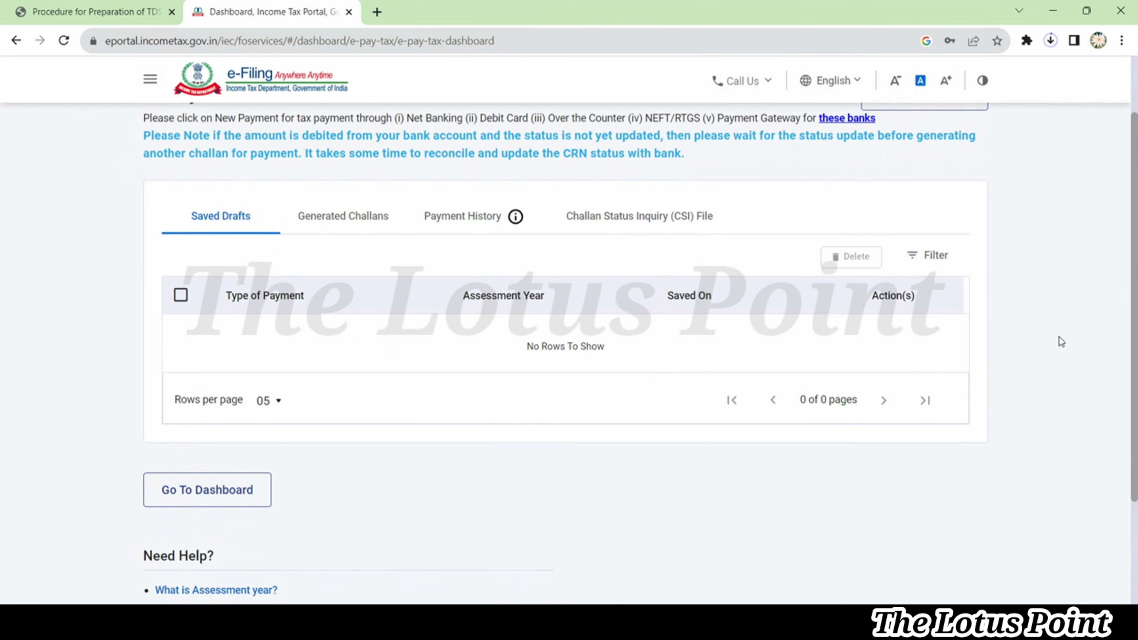
scroll(1059, 336, "down", 1)
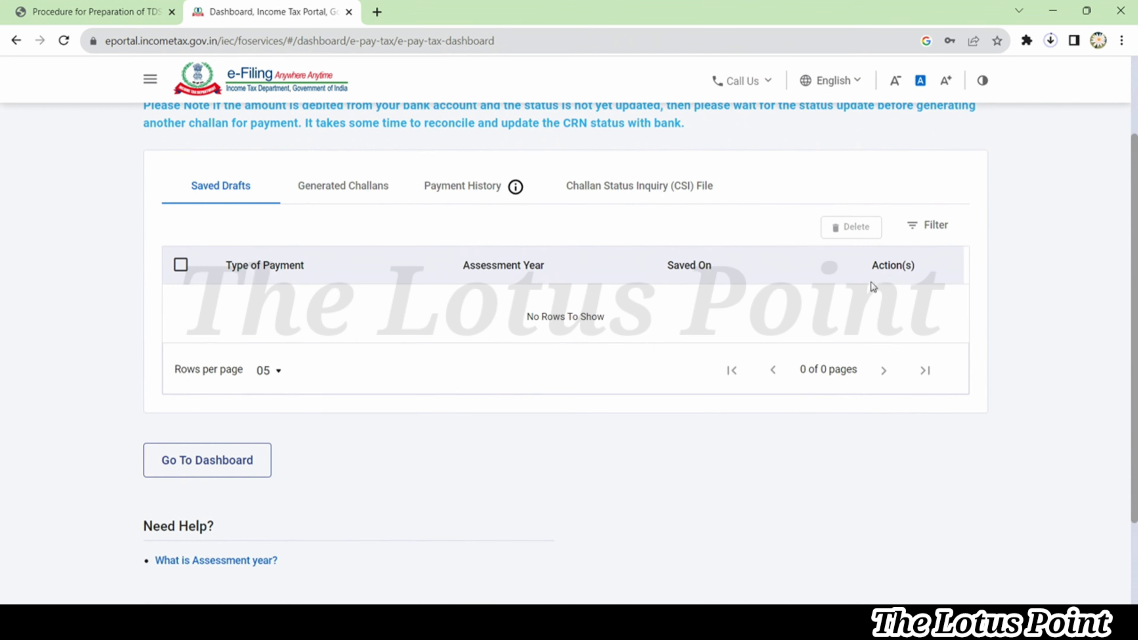
left_click(358, 185)
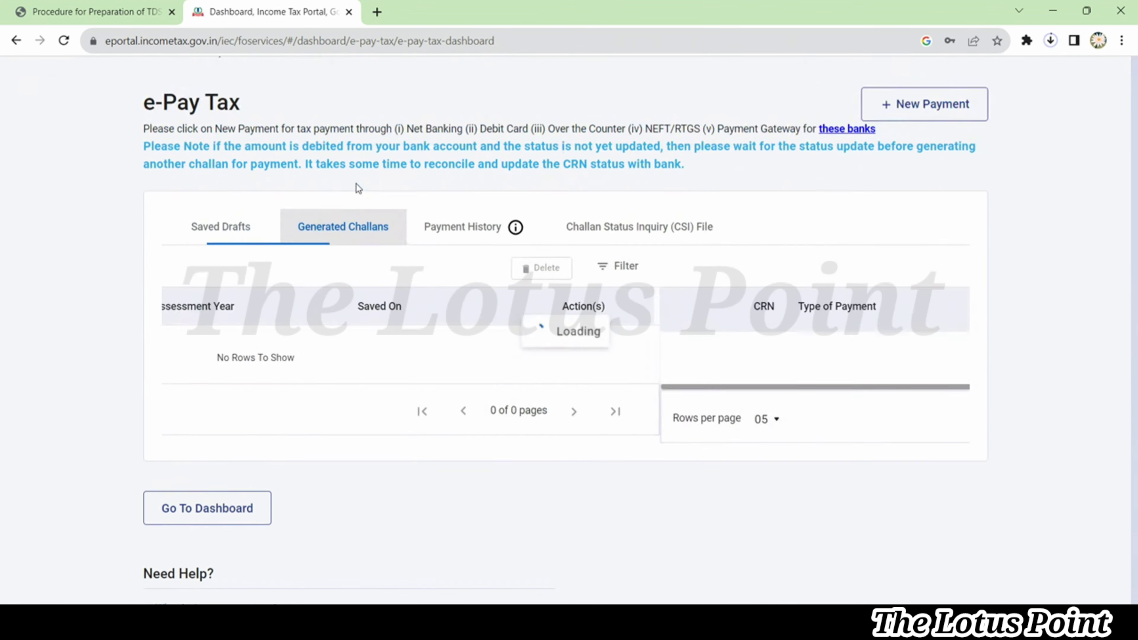
scroll(357, 188, "down", 1)
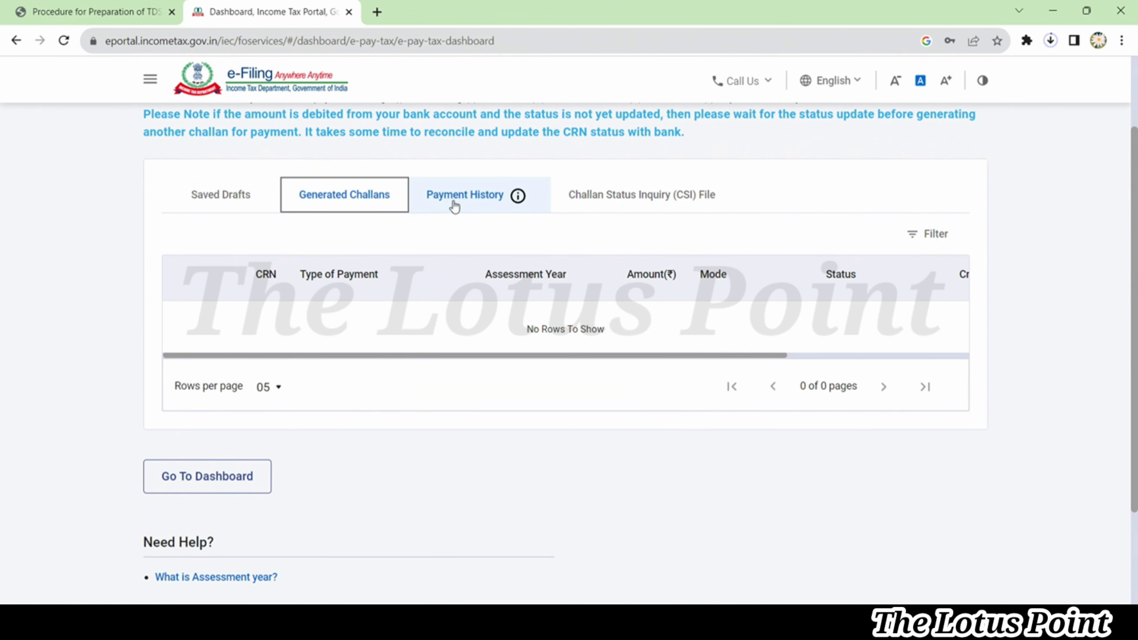
left_click(454, 200)
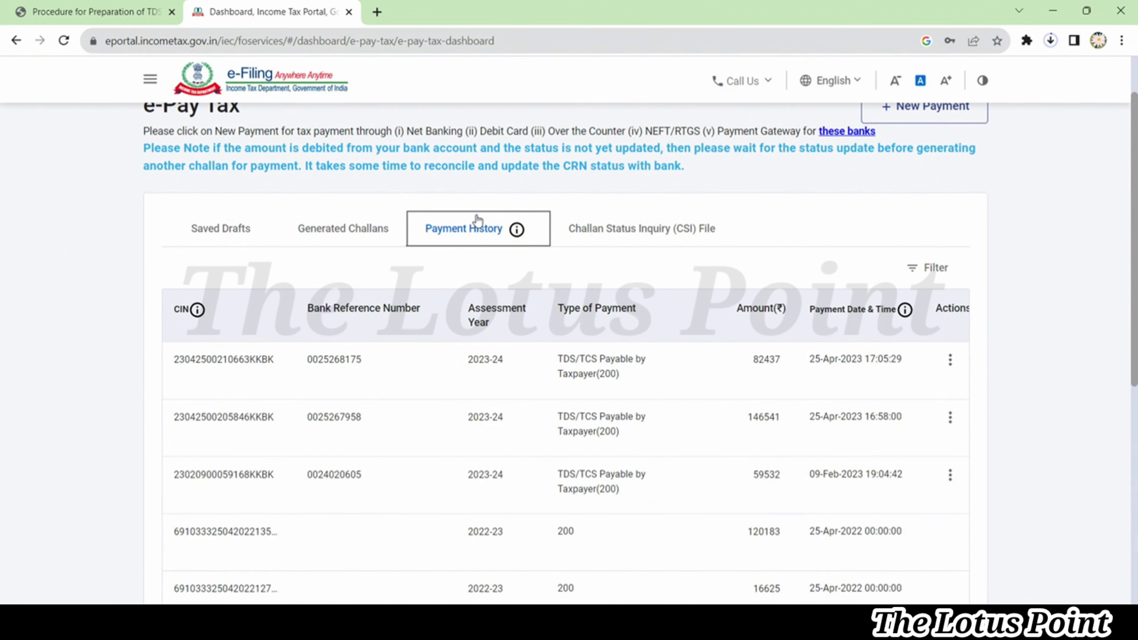
Switch to the Challan Status Inquiry (CSI) File tab and scroll to its payment date fields
left_click(636, 235)
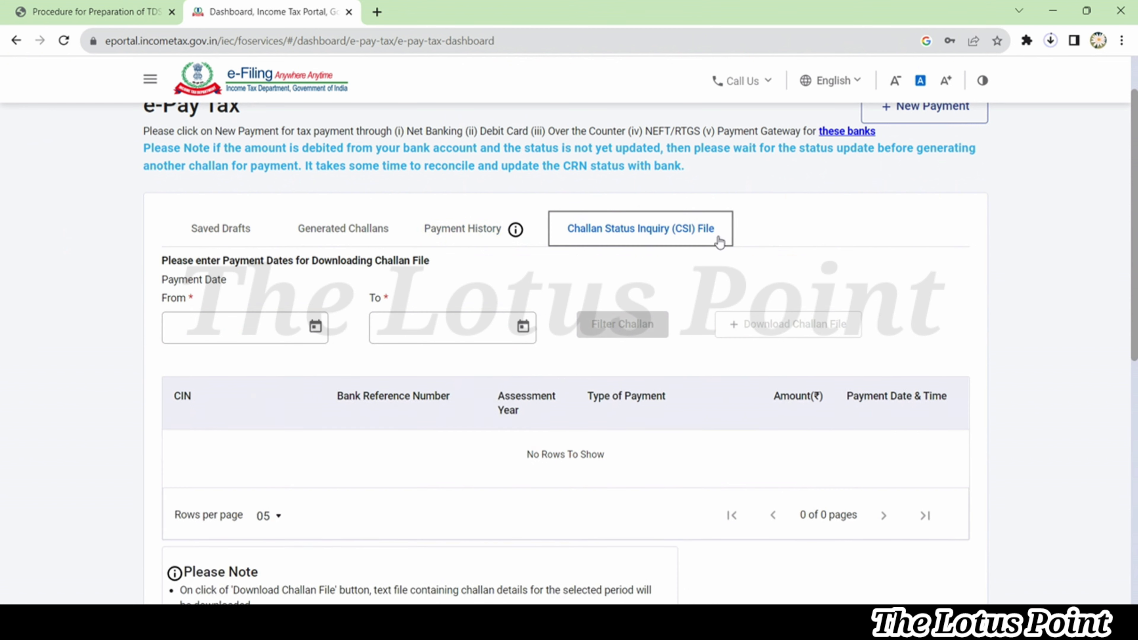
scroll(777, 249, "down", 1)
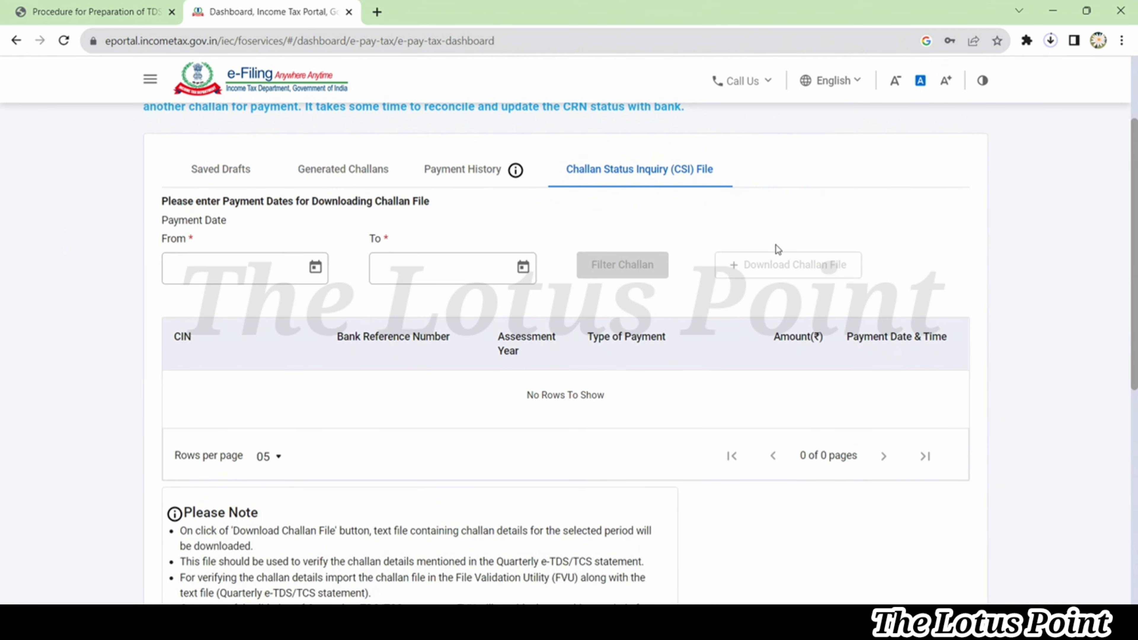
scroll(778, 248, "down", 1)
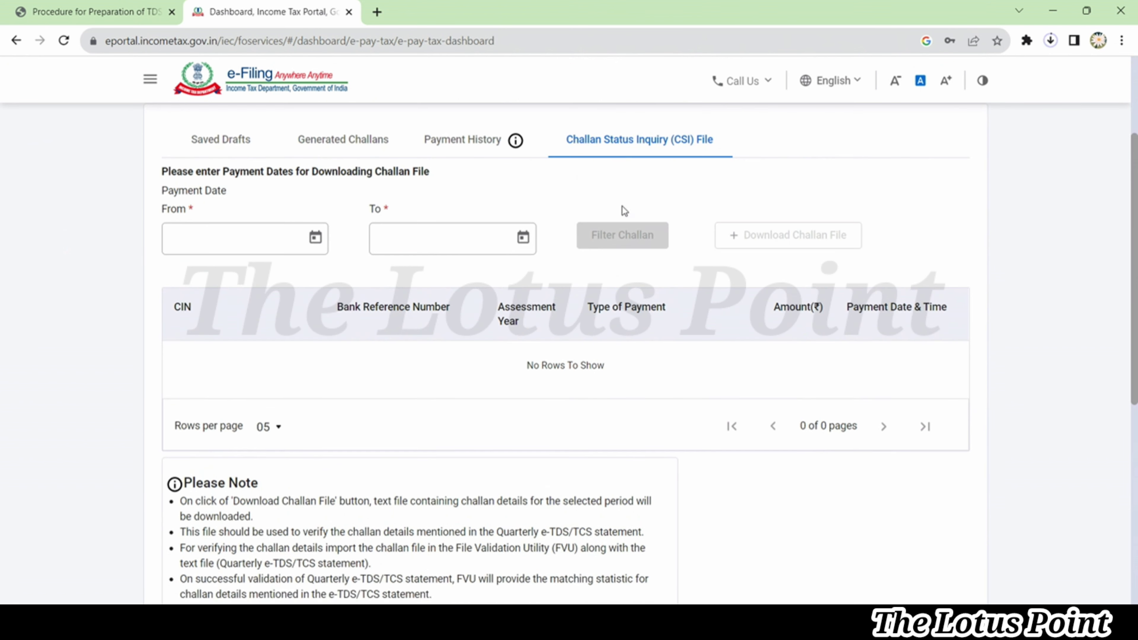
Set the payment date range from 01-Apr-2023 to 31-May-2023
left_click(316, 240)
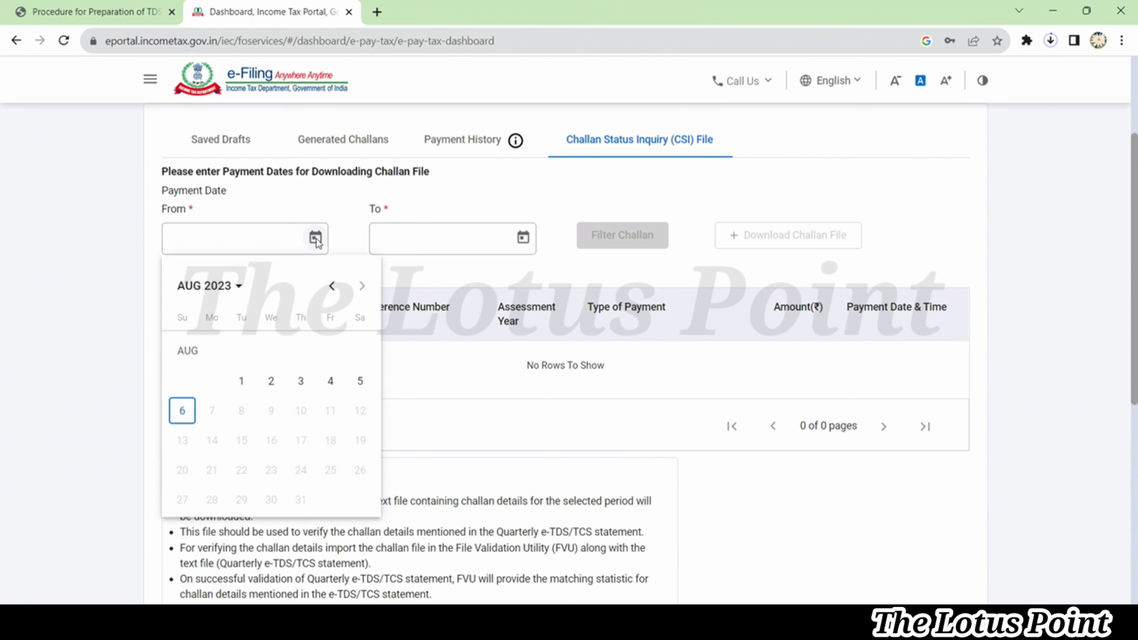
left_click(333, 287)
left_click(332, 287)
left_click(332, 287)
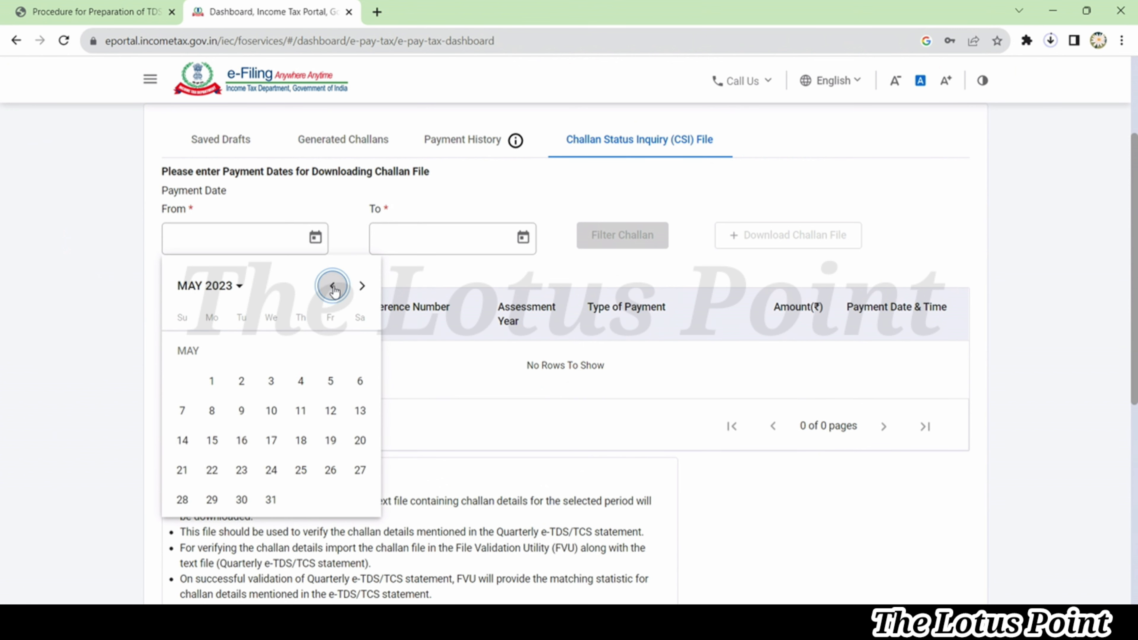
left_click(333, 286)
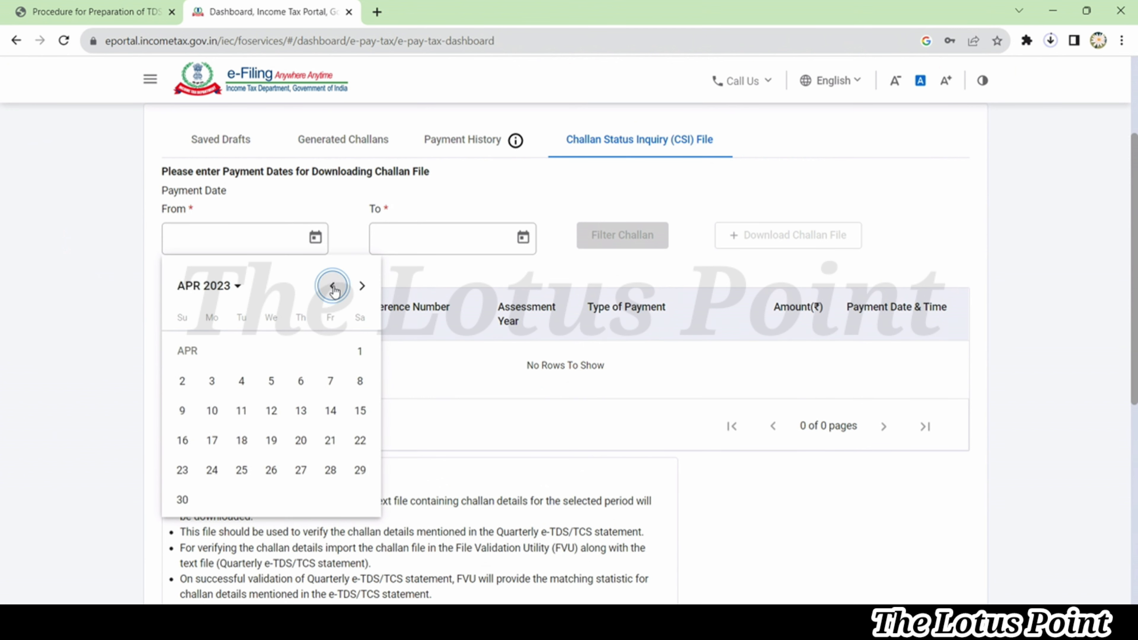
left_click(362, 353)
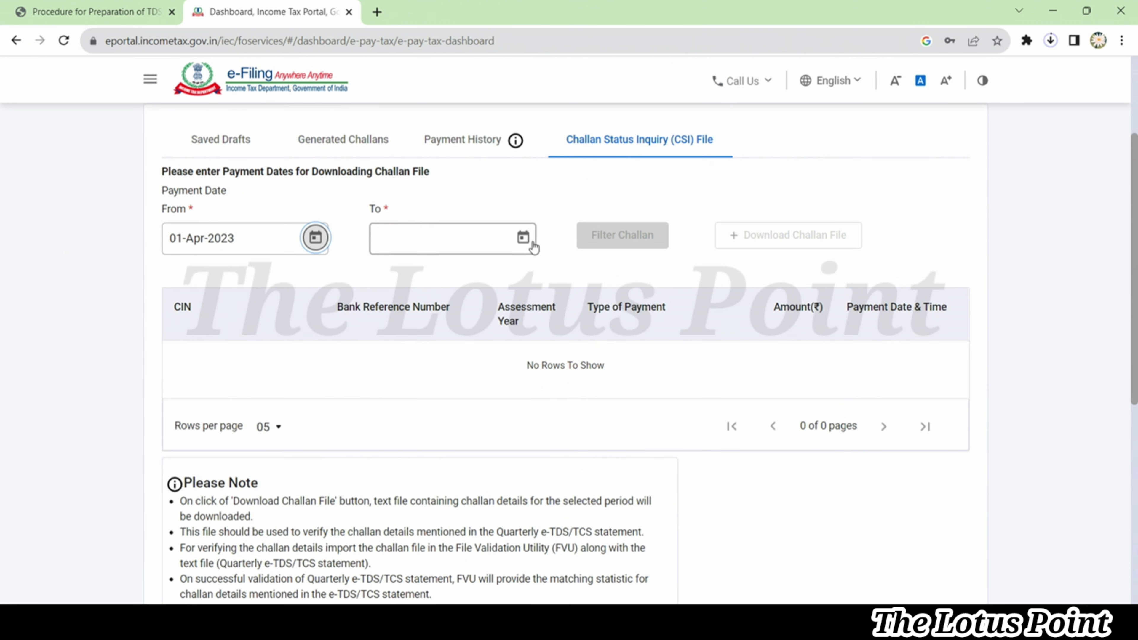
left_click(533, 247)
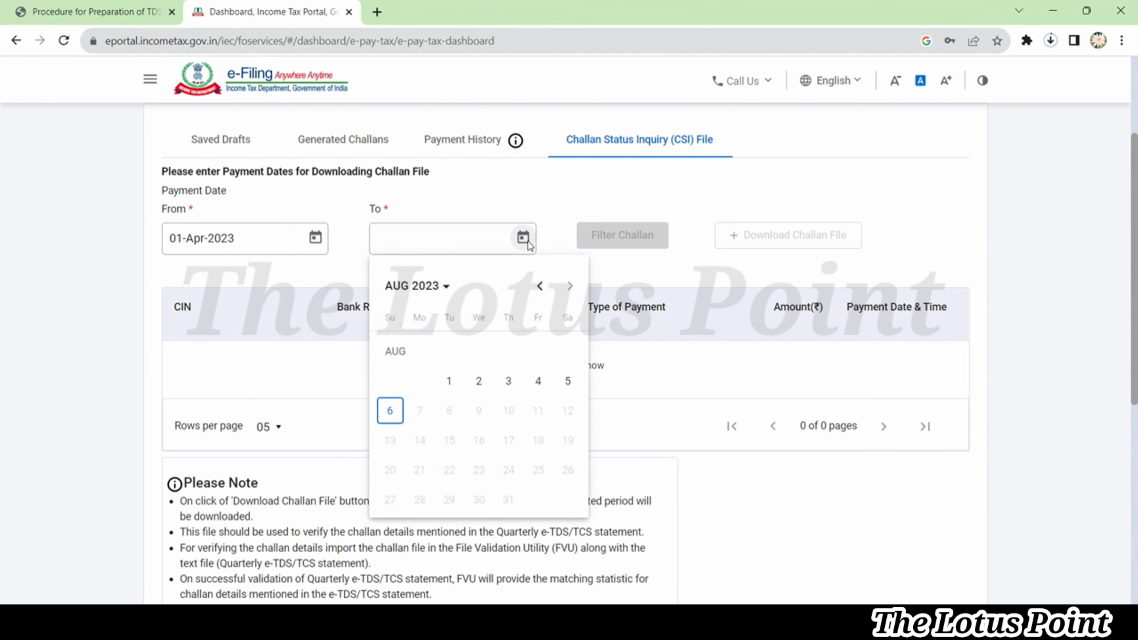
left_click(540, 289)
left_click(540, 289)
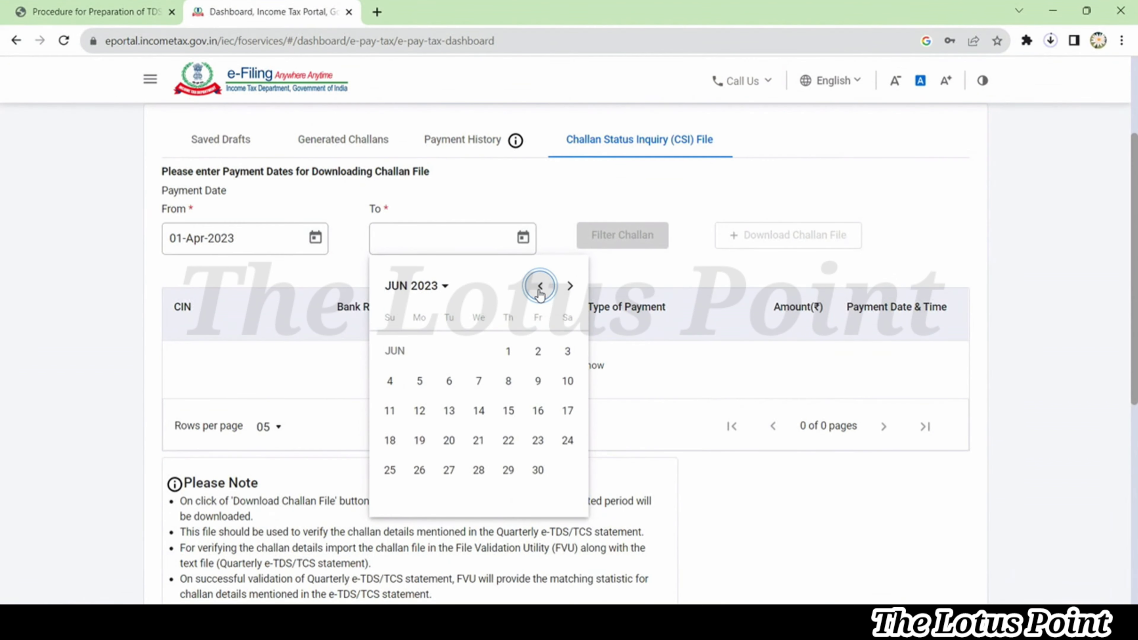
left_click(540, 289)
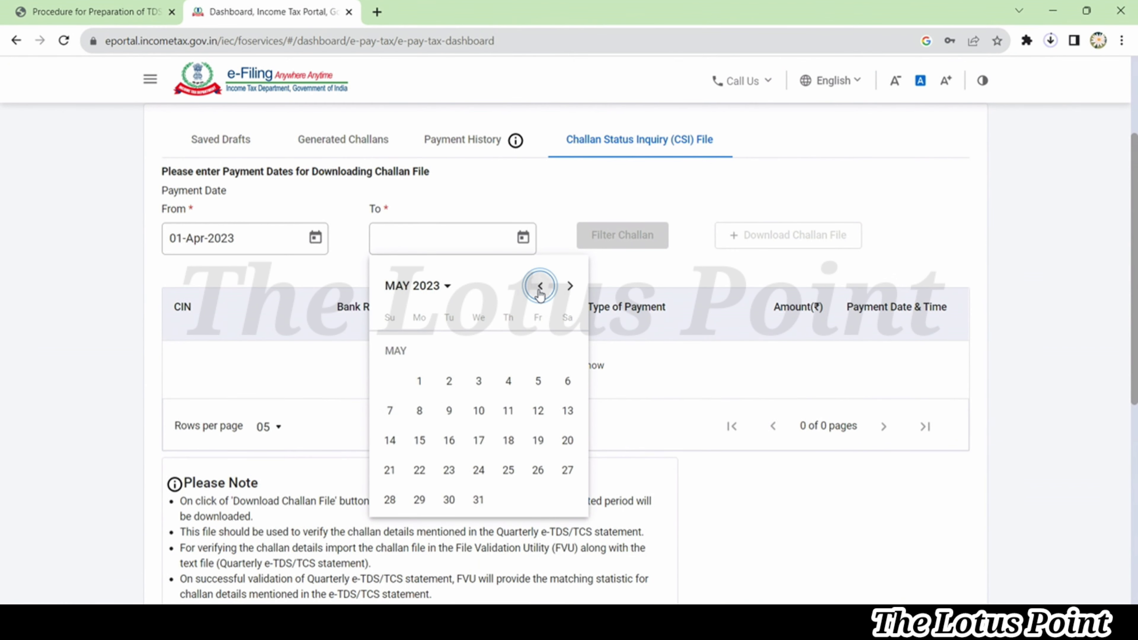
left_click(480, 498)
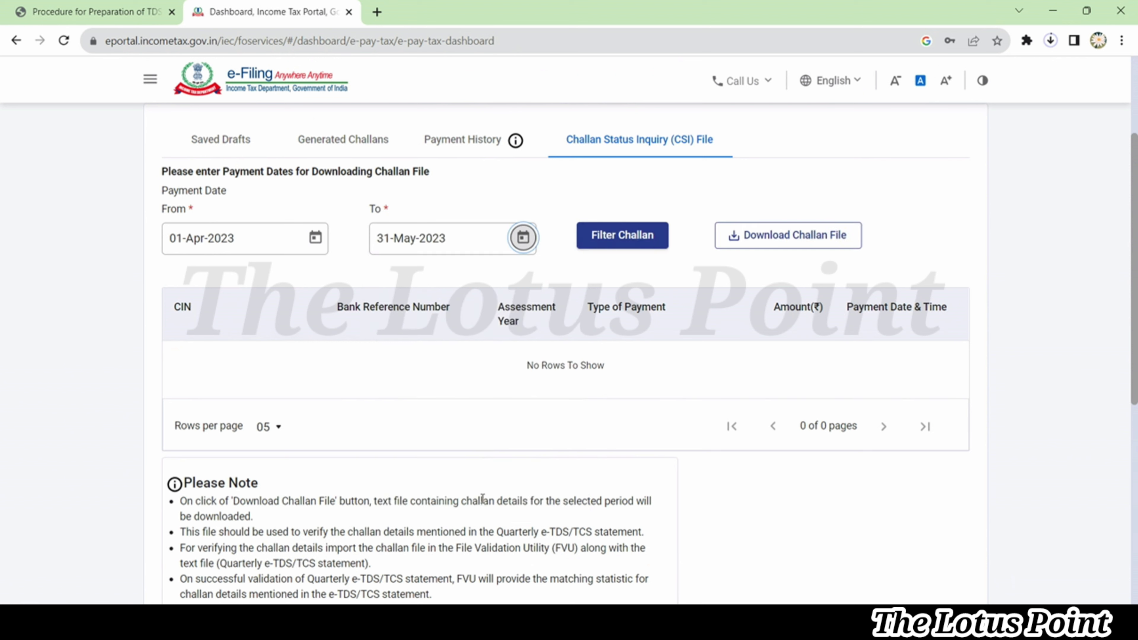
Filter the challans for that range and download the challan status file
left_click(637, 243)
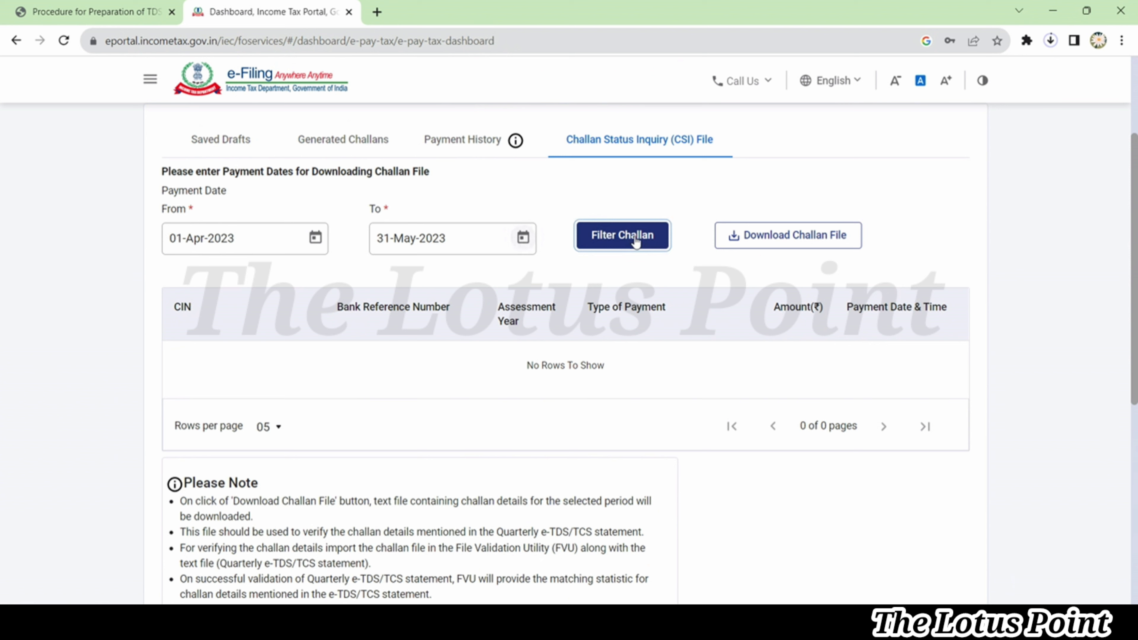
left_click(826, 247)
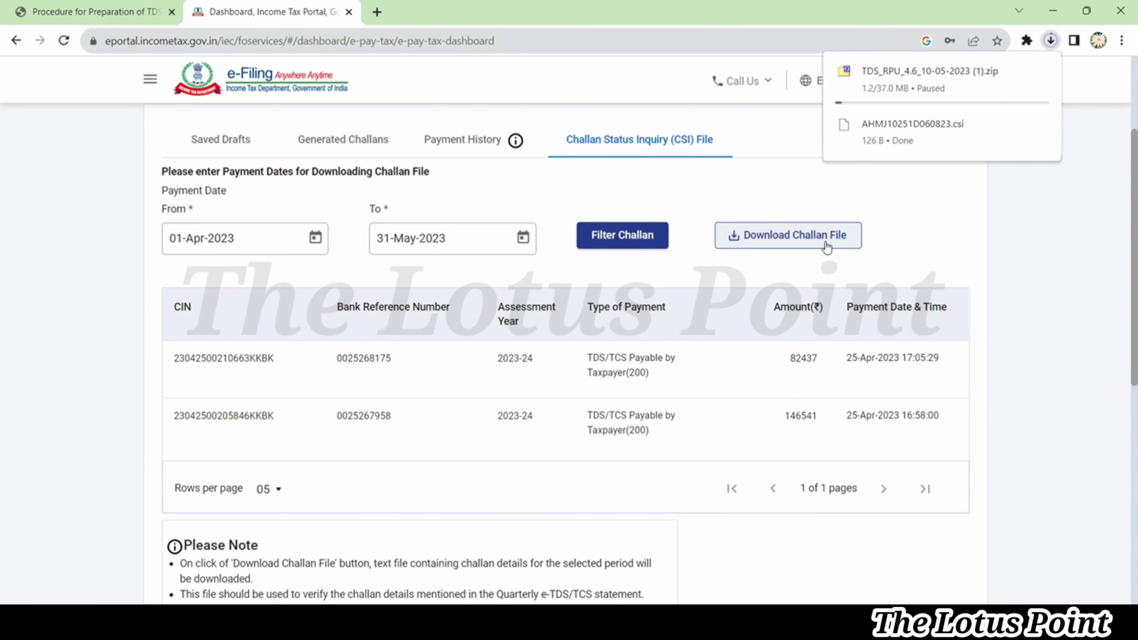
left_click(826, 246)
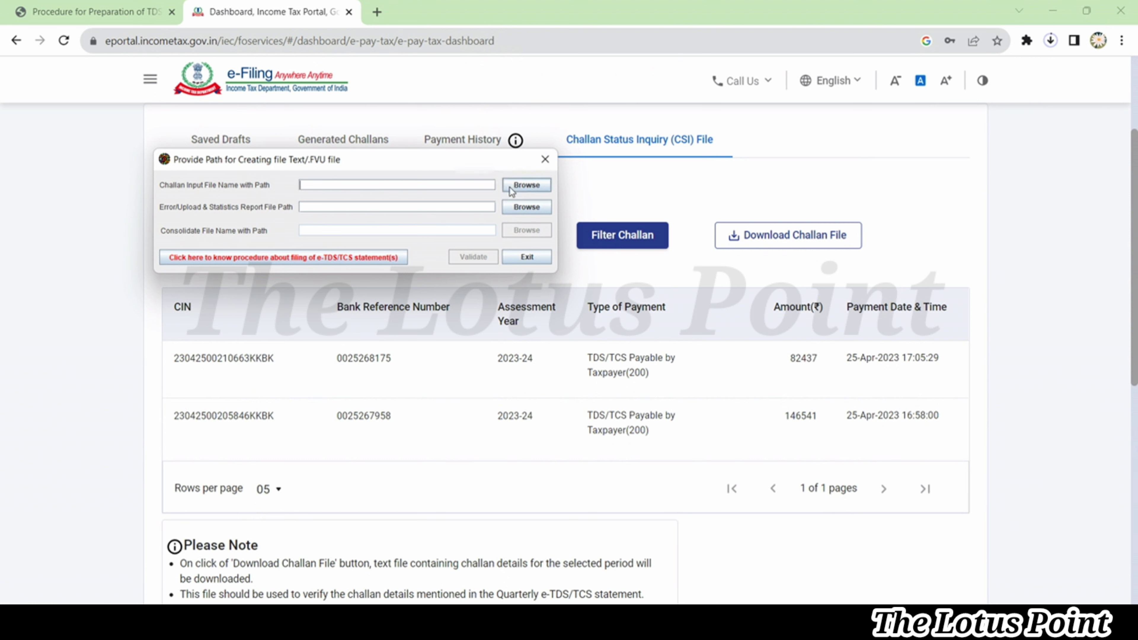
Load the downloaded CSI file as challan input and save reports as 26QRQ4 in a new TDS folder
left_click(519, 186)
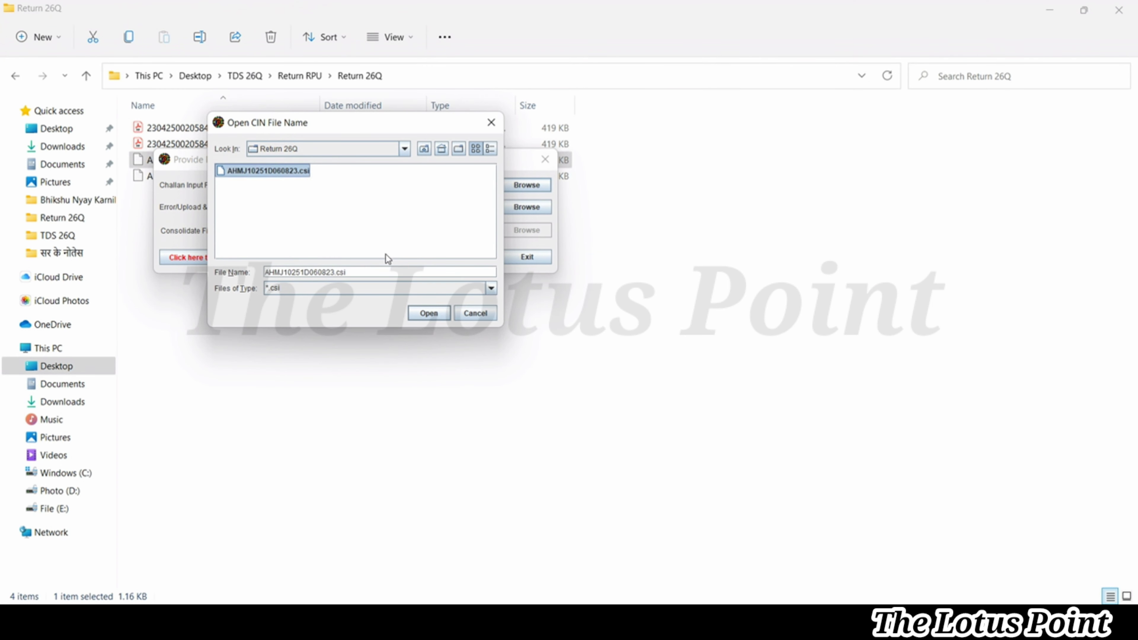
left_click(422, 315)
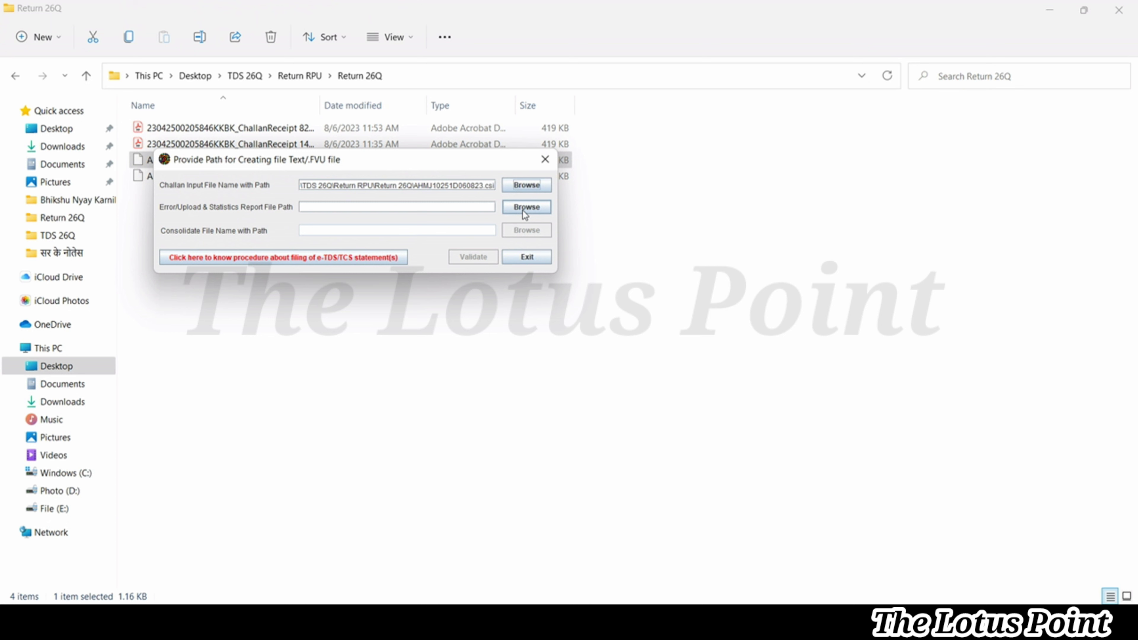
left_click(522, 209)
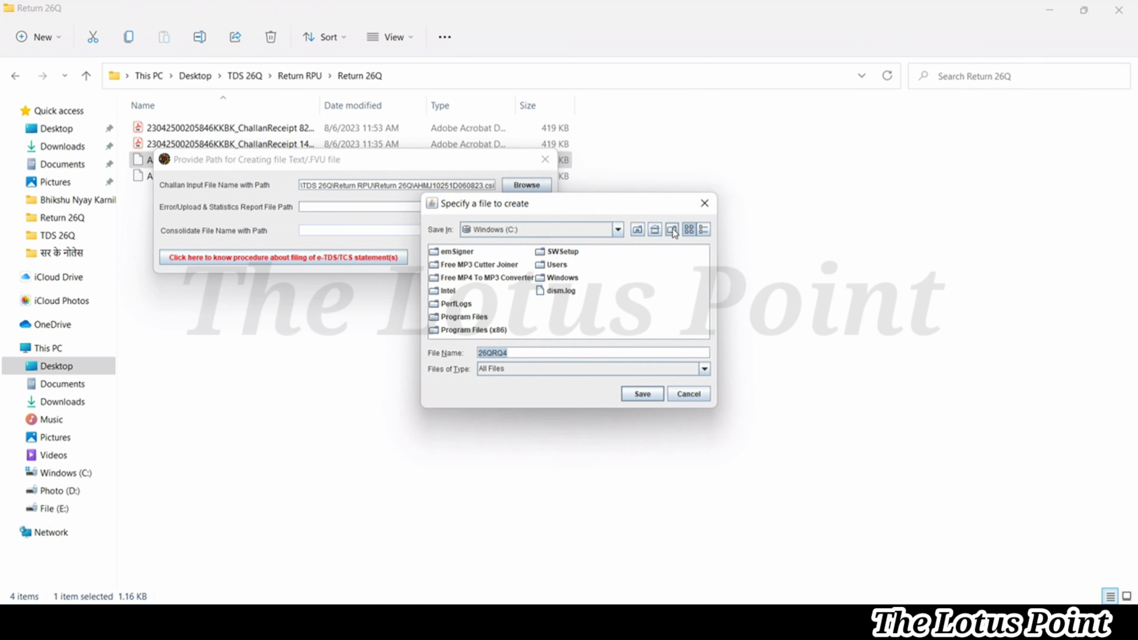
left_click(672, 230)
type("TDS")
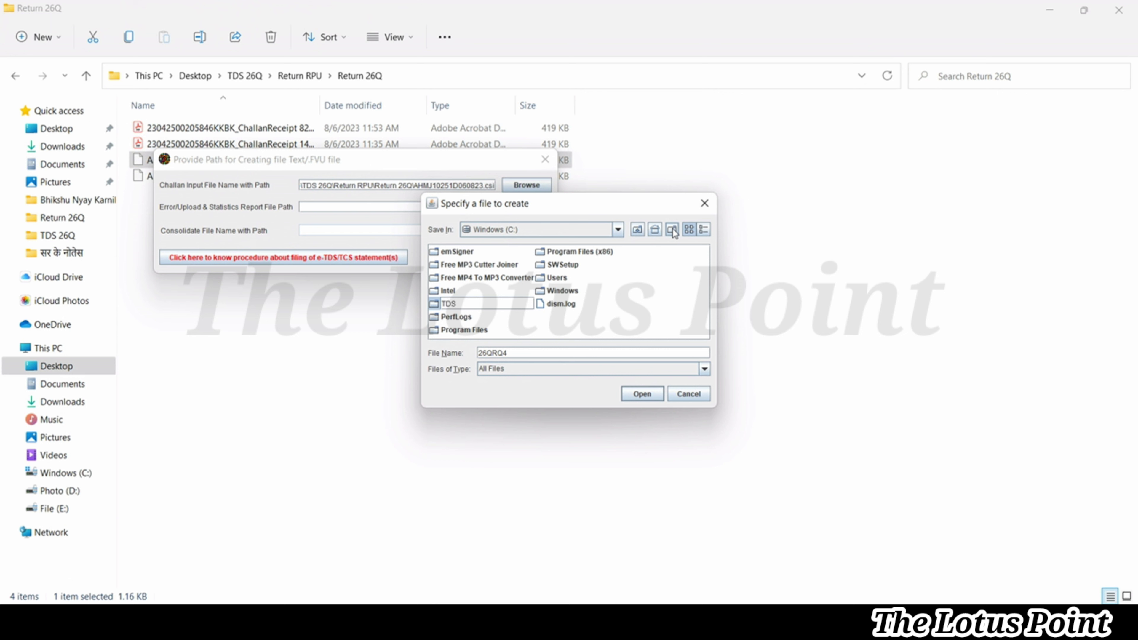
key("Return")
key("Return")
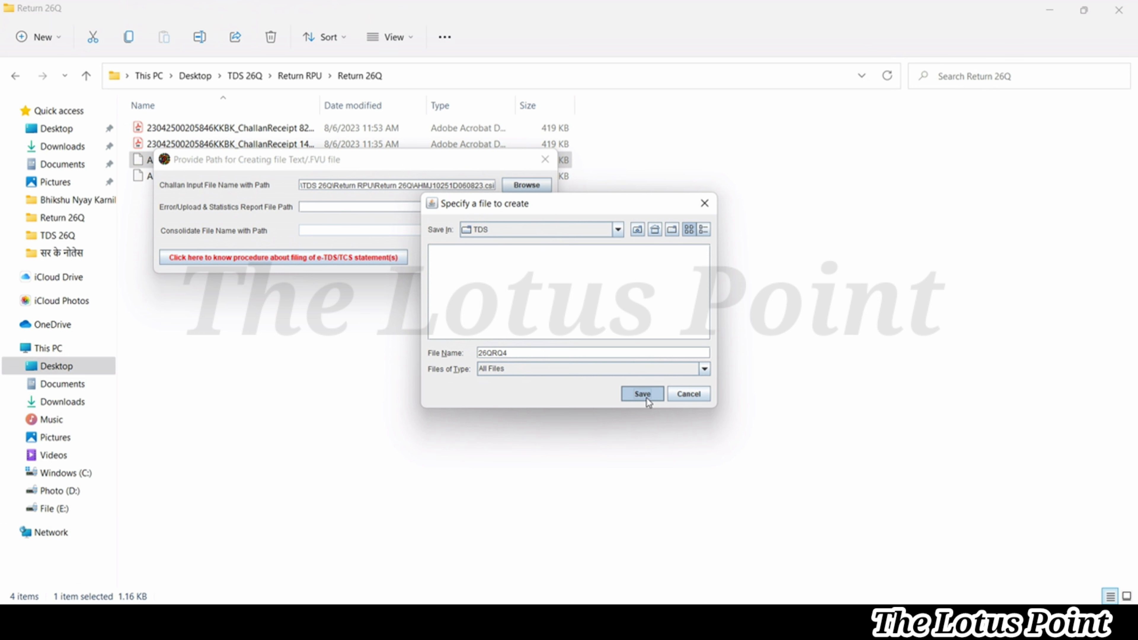
left_click(644, 395)
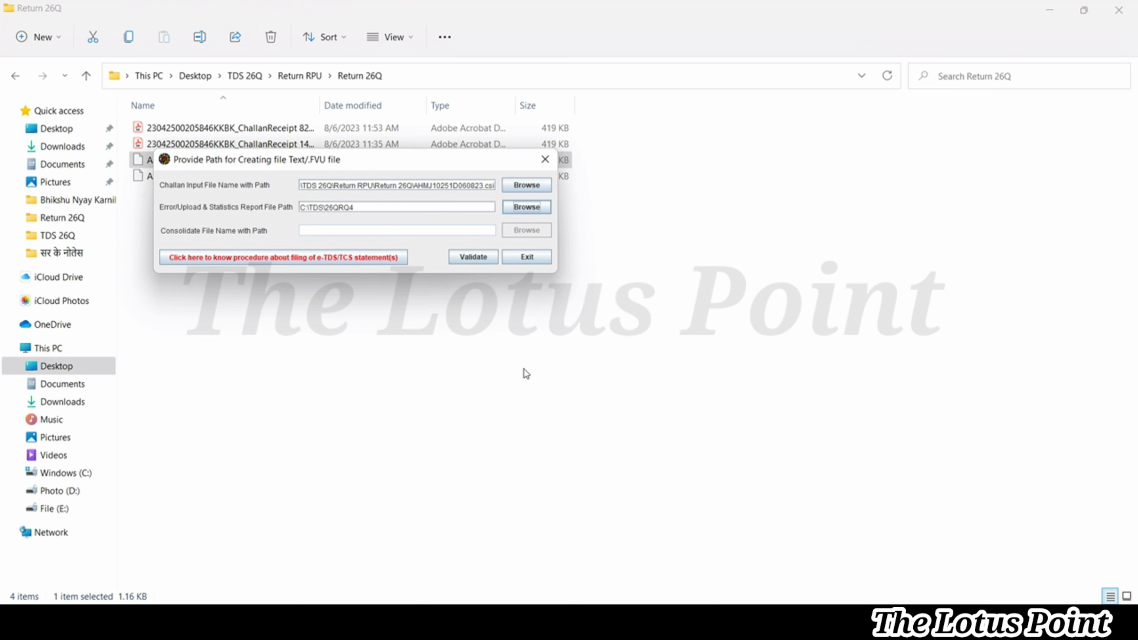
Validate the return, acknowledge the success and status messages, and decline the feedback request
left_click(470, 258)
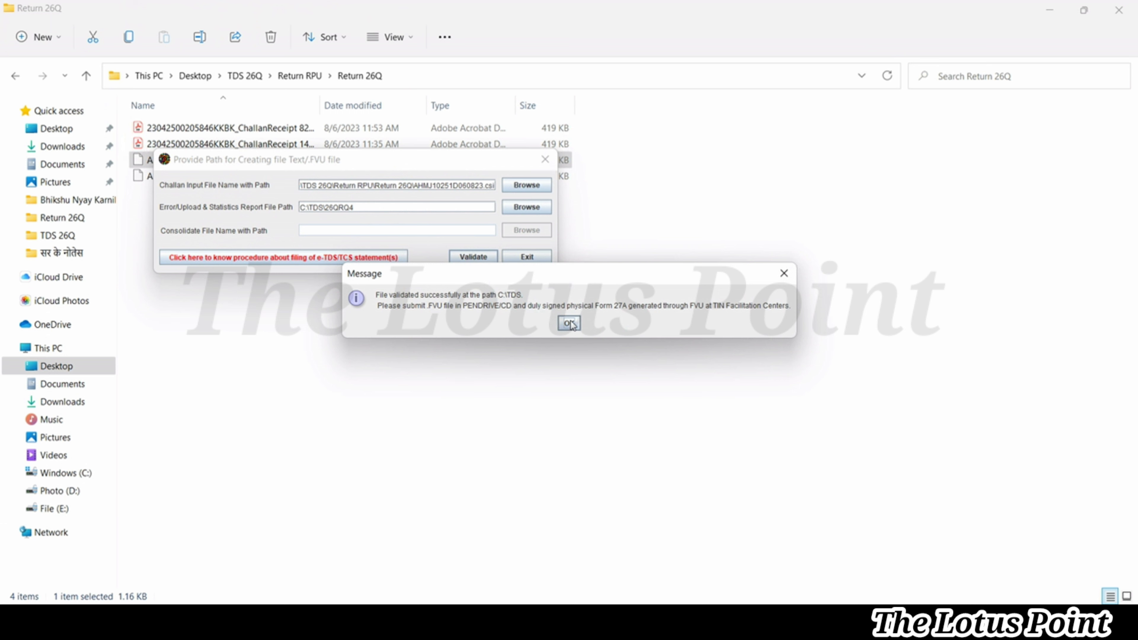
left_click(570, 324)
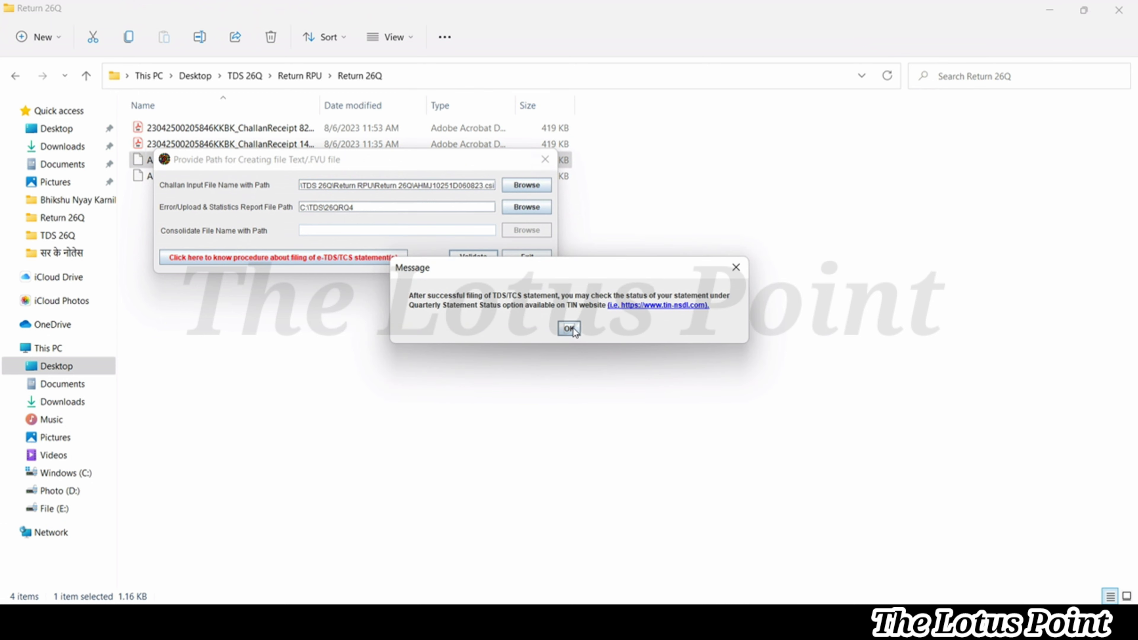
left_click(573, 328)
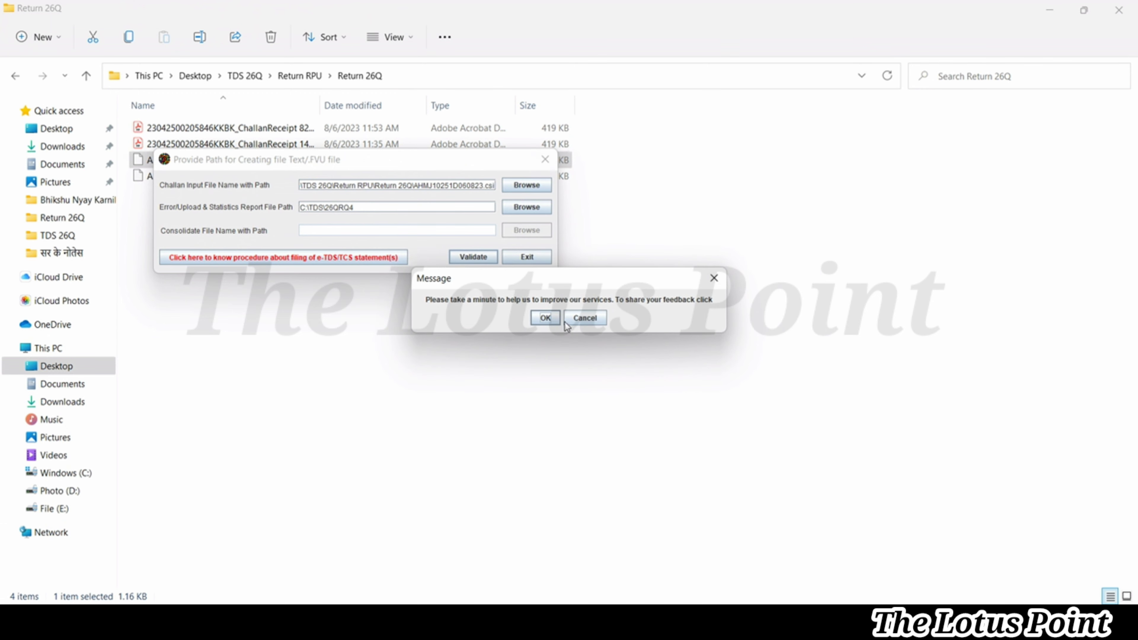
left_click(578, 321)
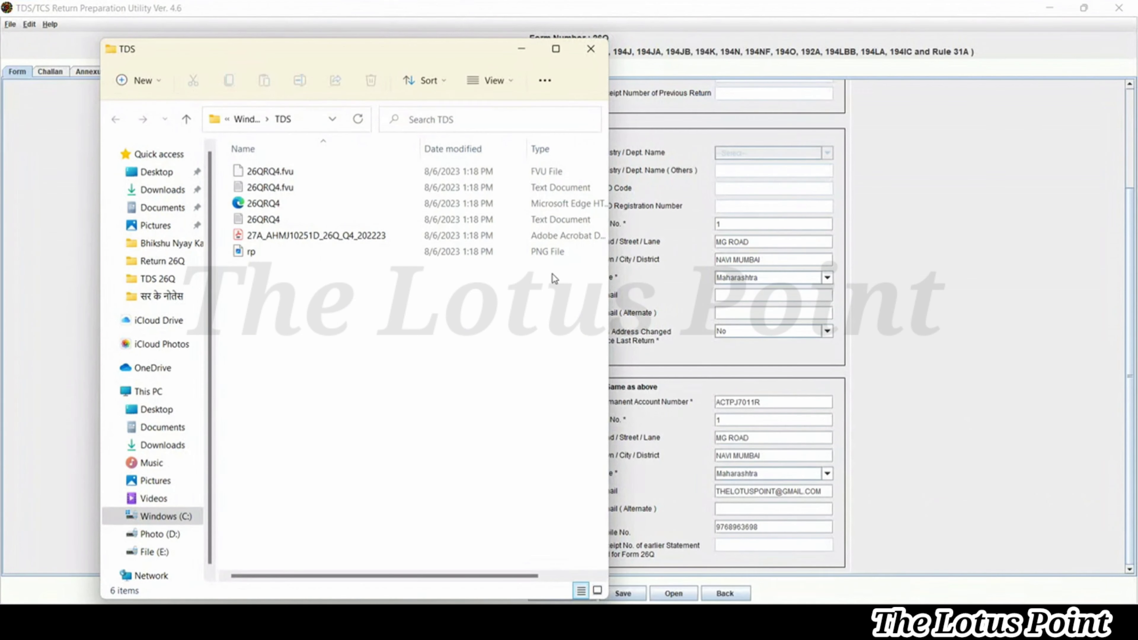
Maximize the TDS folder window and open the generated Form 27A PDF
left_click(556, 49)
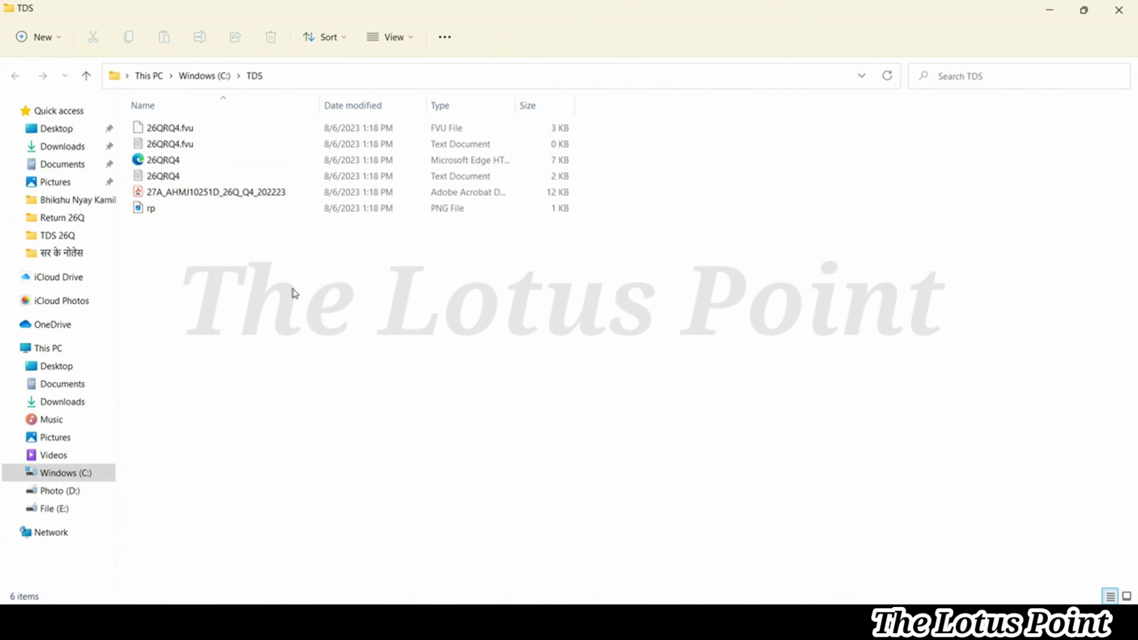
double_click(206, 193)
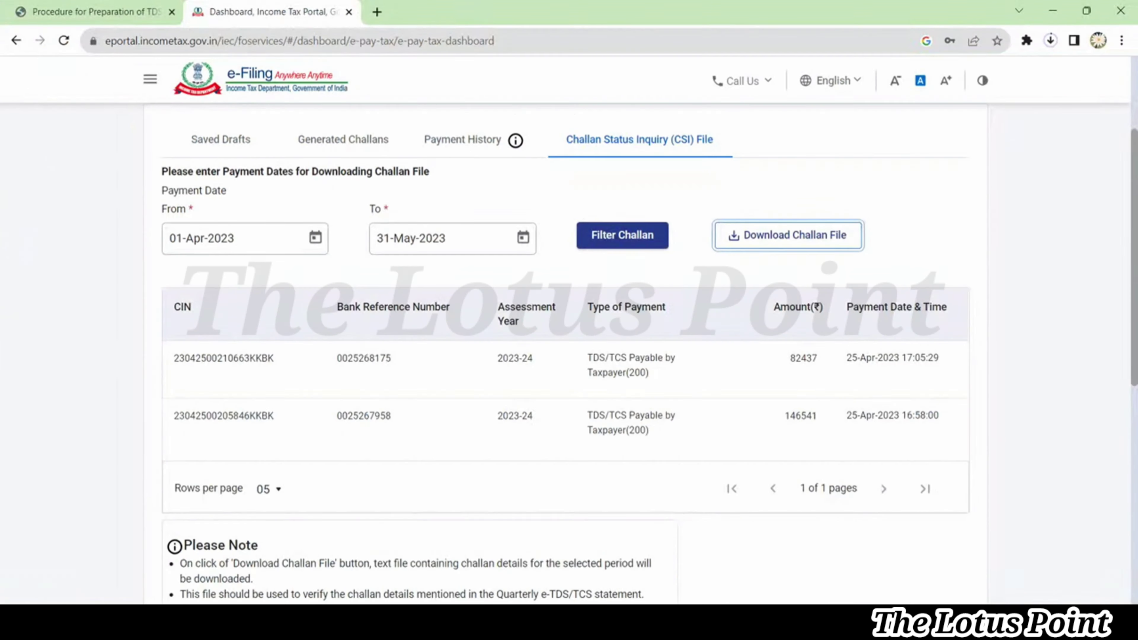
Go from the portal dashboard through e-File > Income Tax Forms to File Income Tax Forms
scroll(328, 227, "up", 3)
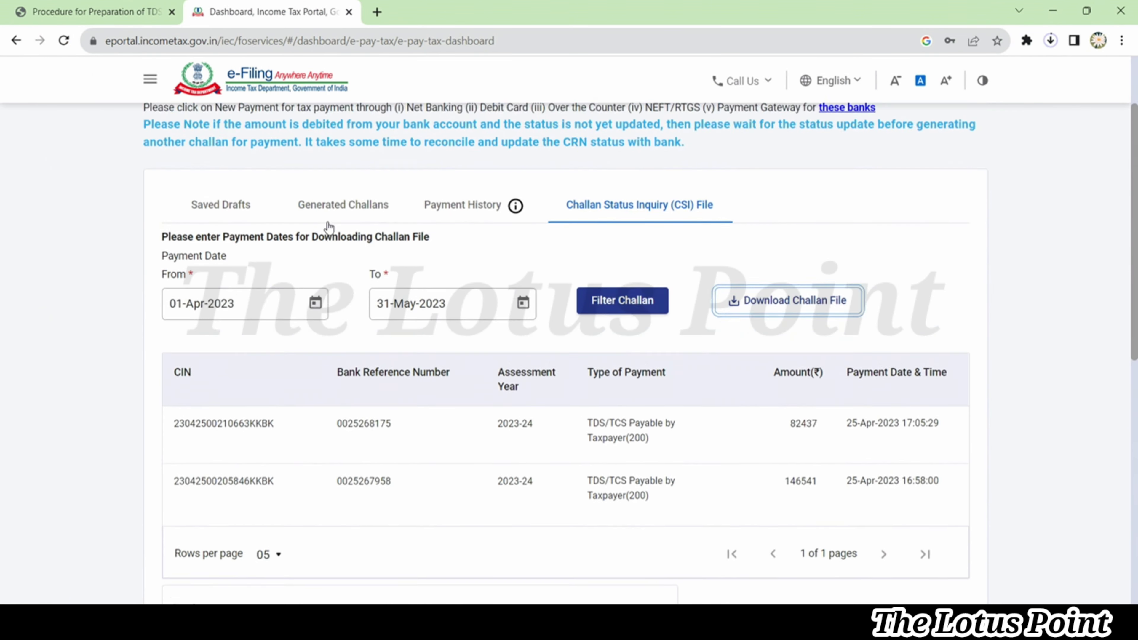
left_click(238, 130)
left_click(243, 132)
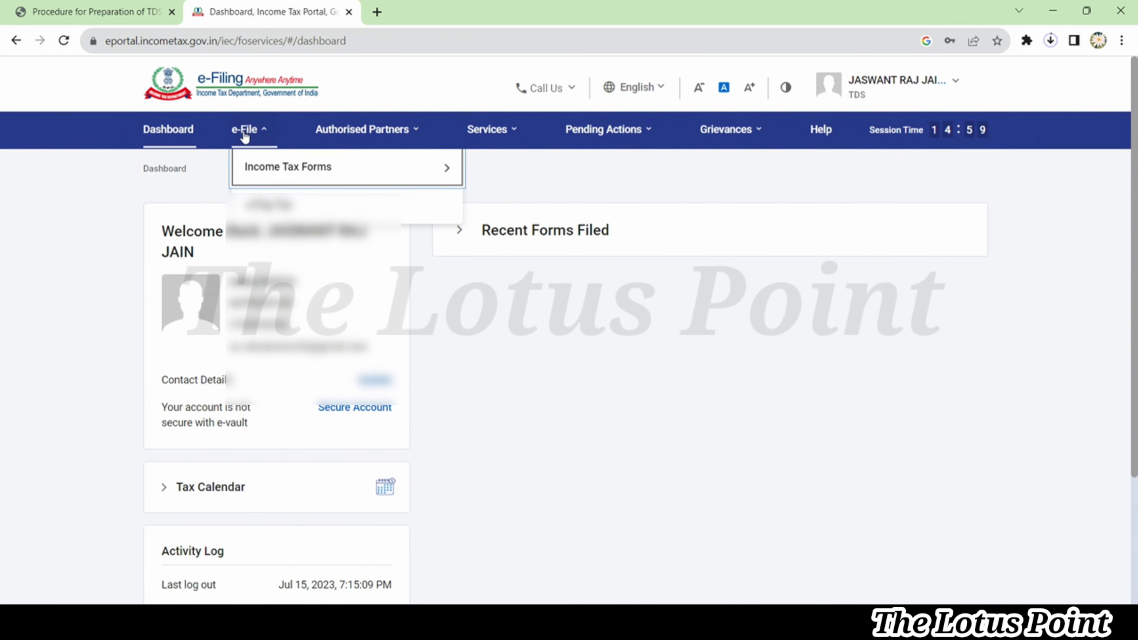
mouse_move(275, 167)
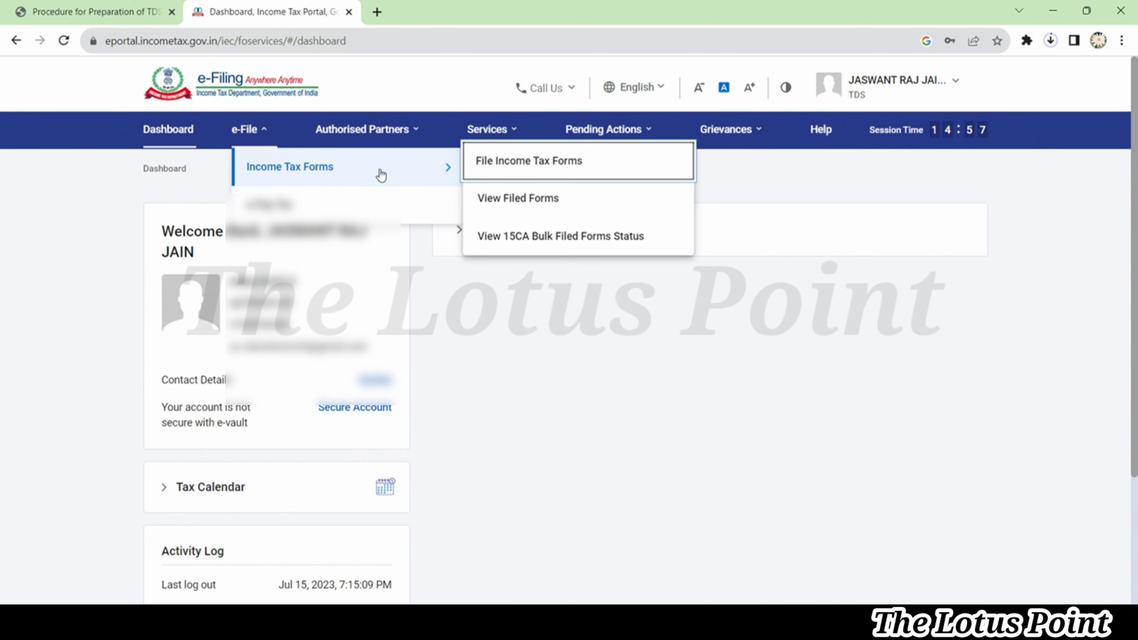
left_click(522, 174)
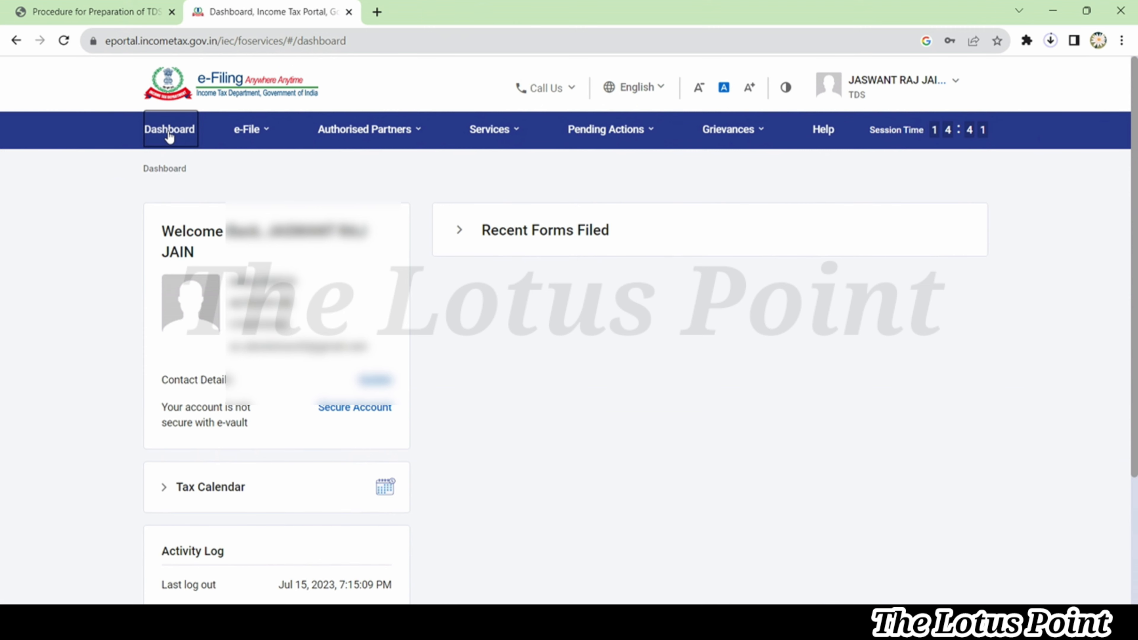
mouse_move(249, 136)
mouse_move(340, 167)
left_click(523, 162)
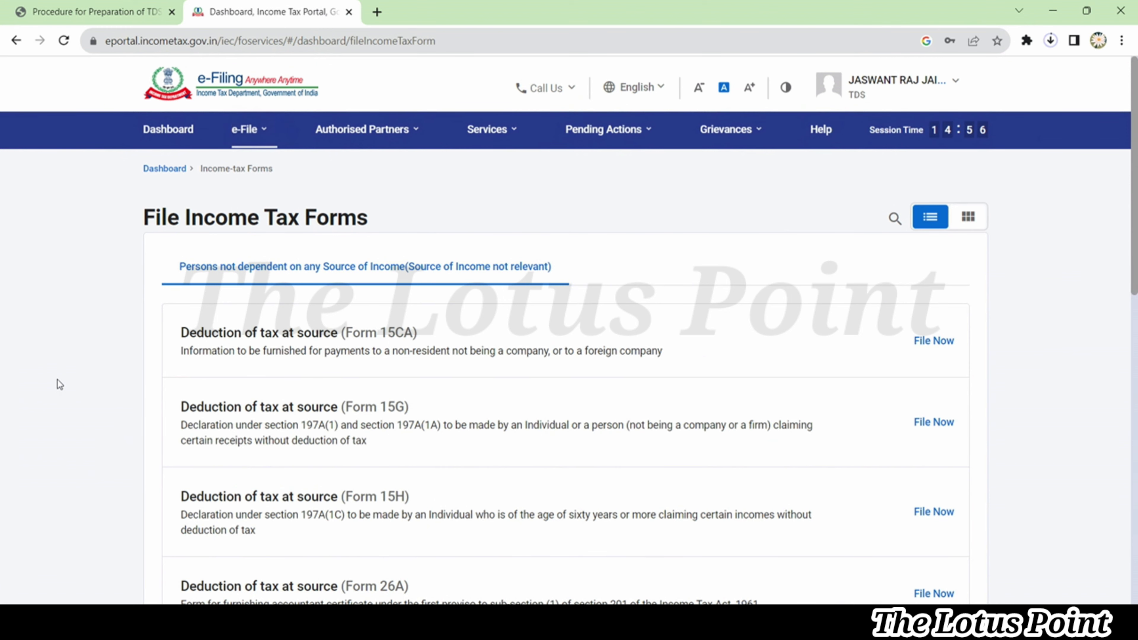
Start filing Form TDS with File Now and Let's Get Started
scroll(57, 380, "down", 3)
scroll(57, 379, "down", 10)
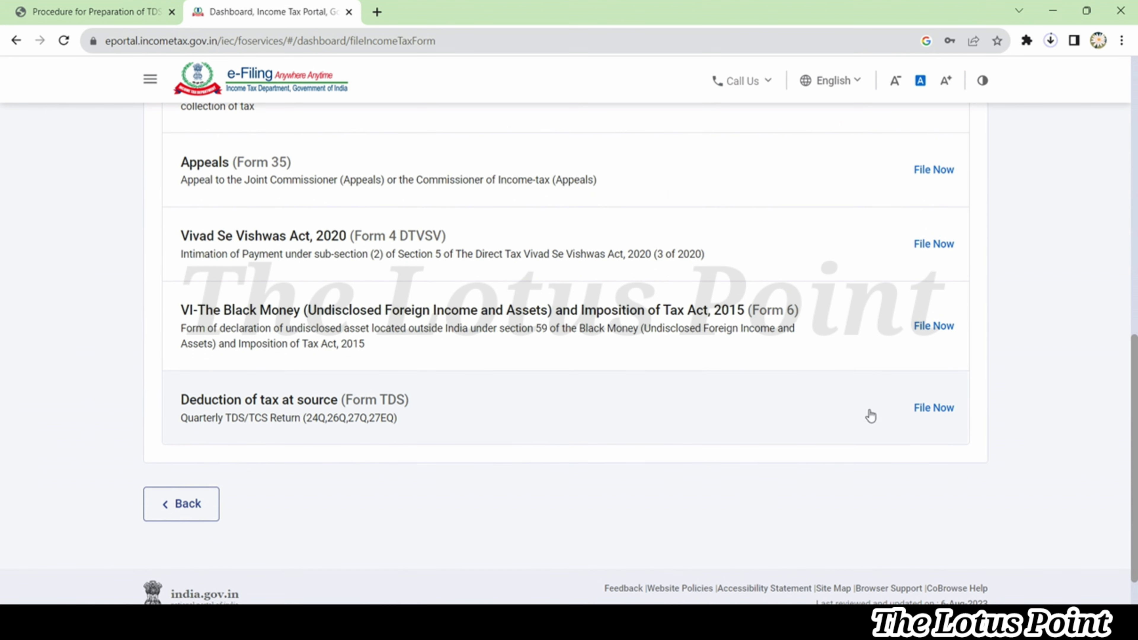
left_click(934, 409)
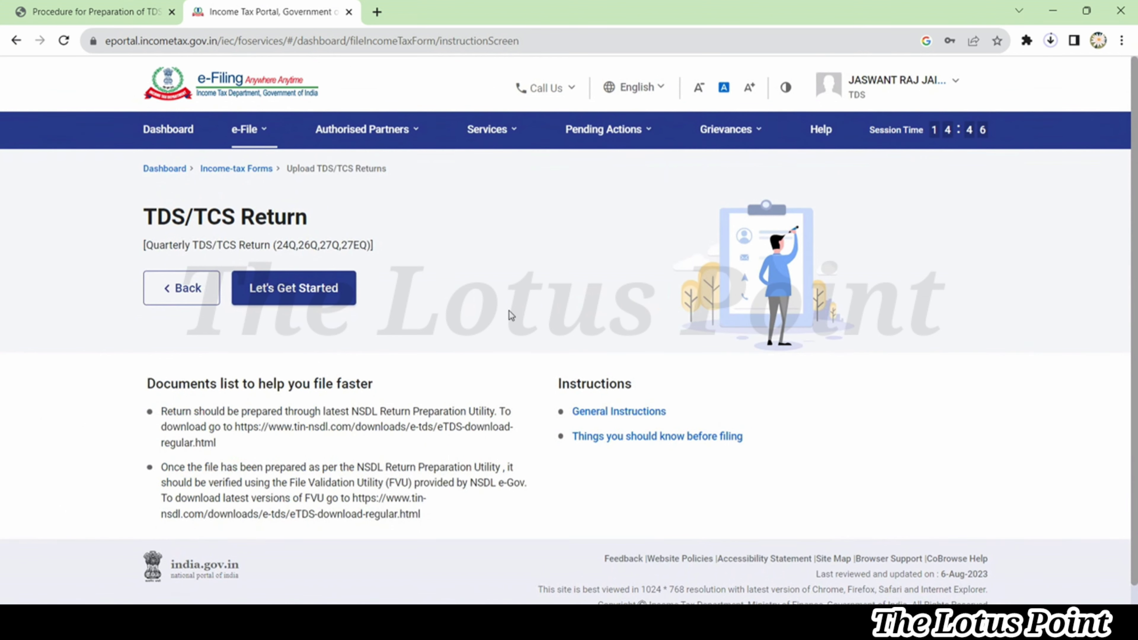
left_click(296, 289)
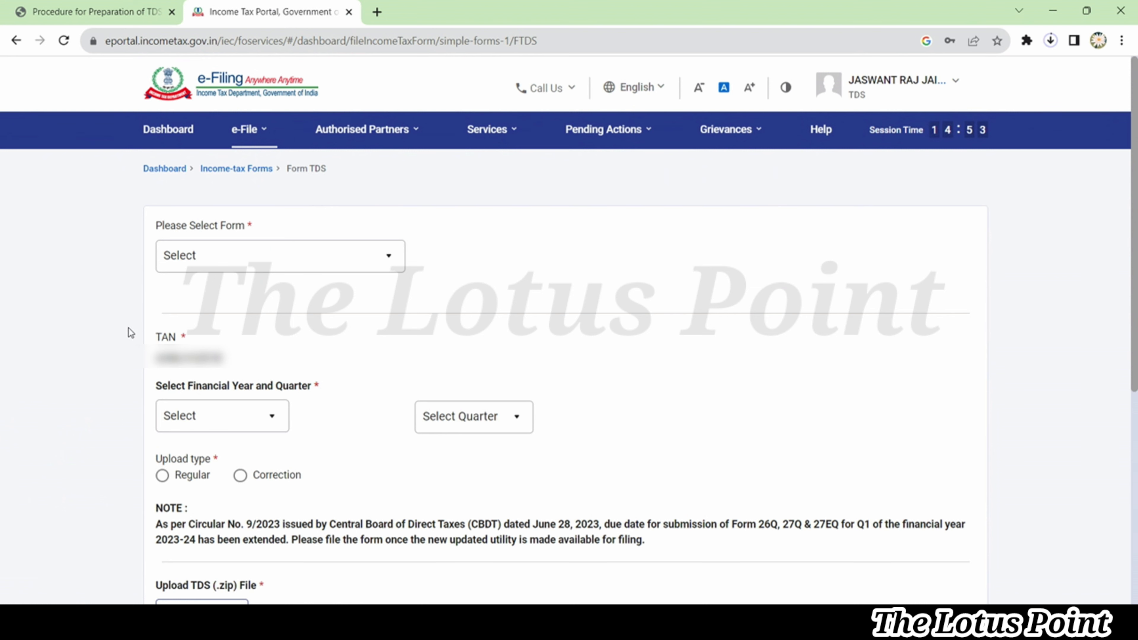
Choose Form 26Q (Other than salary) and financial year 2022-23
scroll(128, 331, "down", 3)
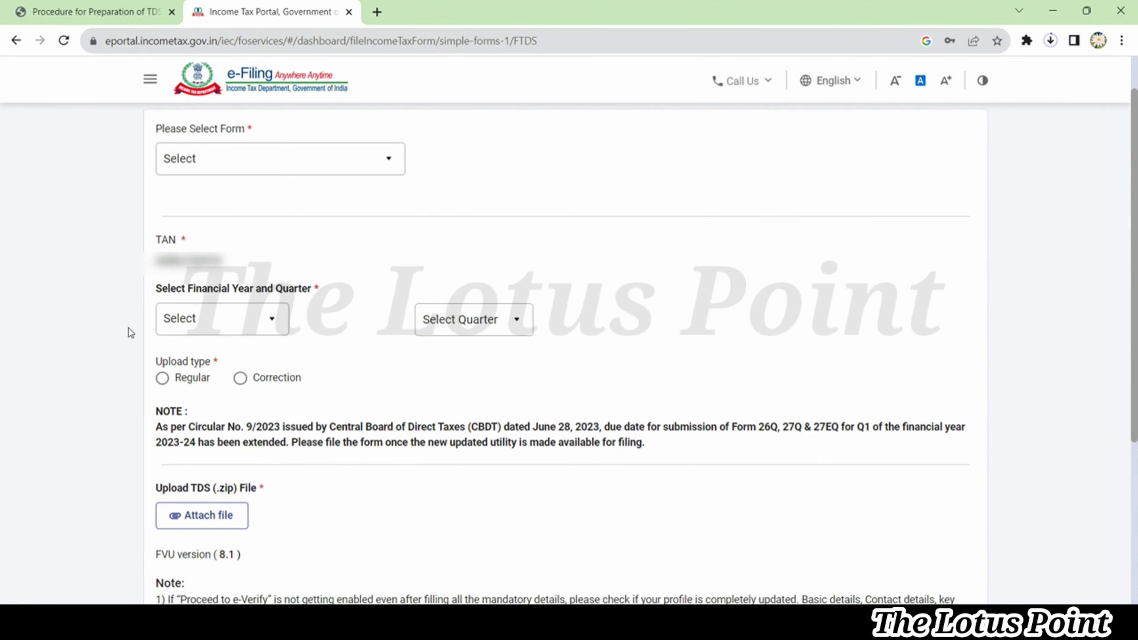
left_click(274, 166)
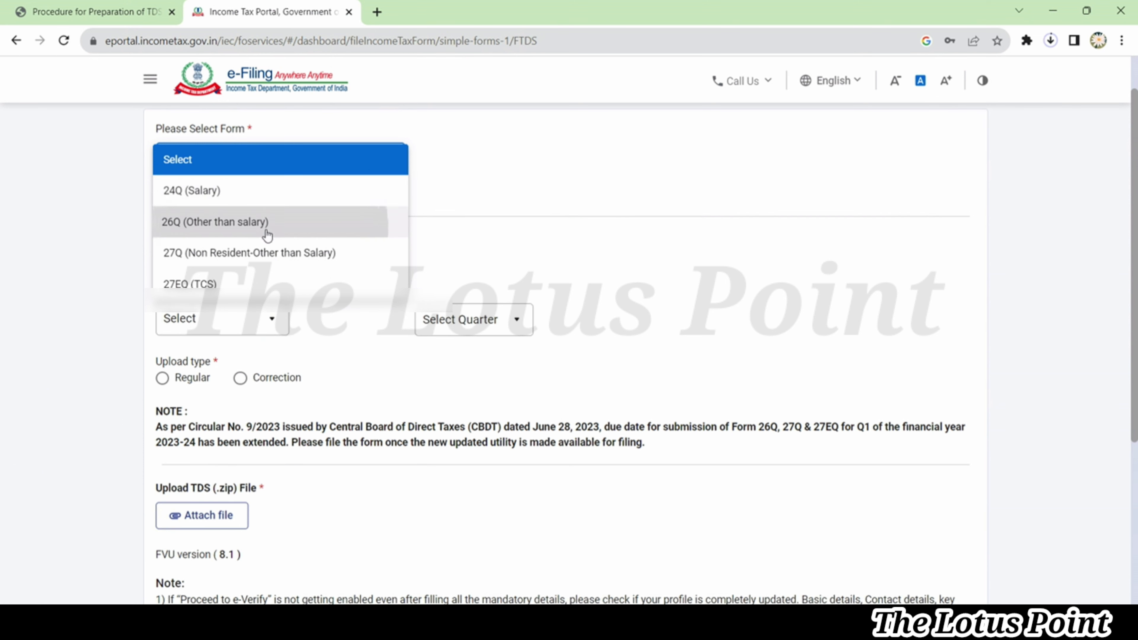
left_click(268, 221)
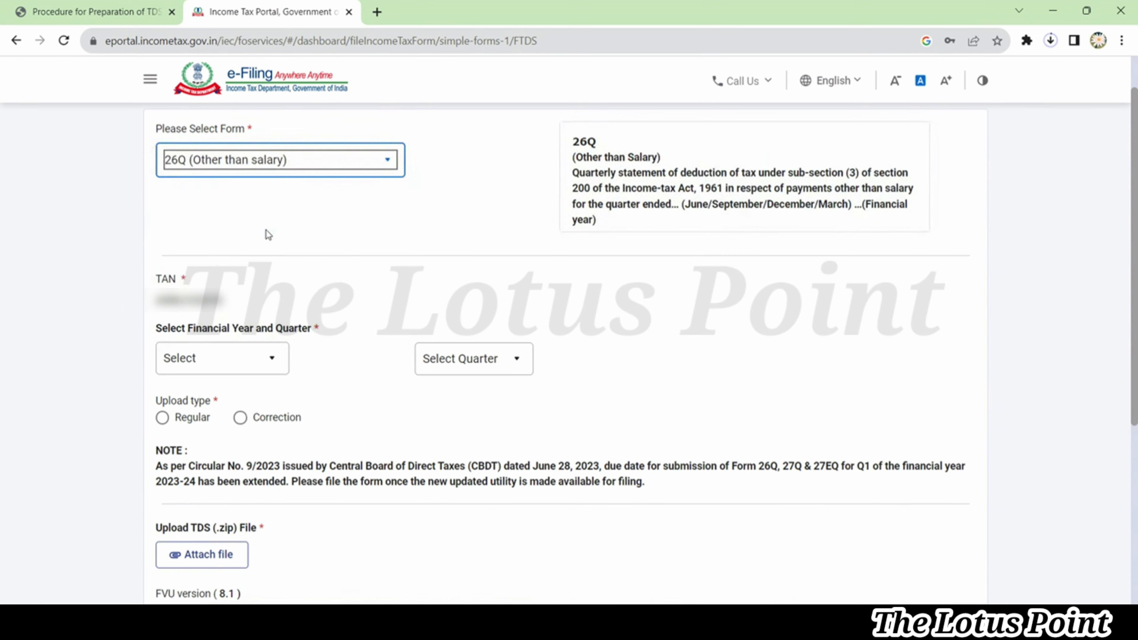
left_click(252, 359)
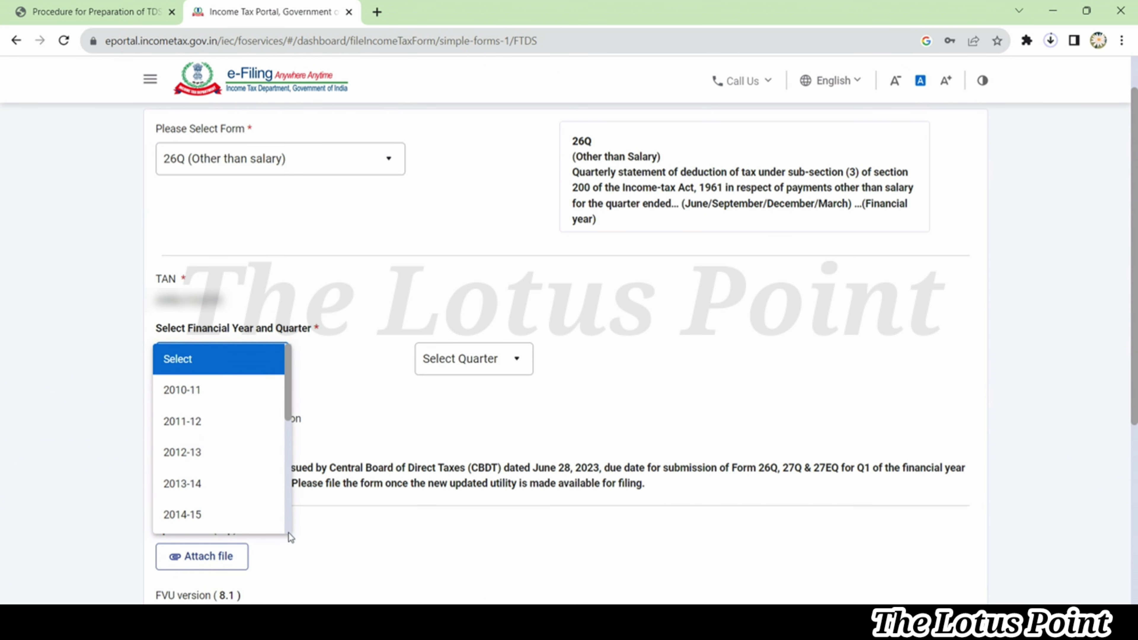
scroll(288, 533, "down", 5)
scroll(257, 517, "up", 1)
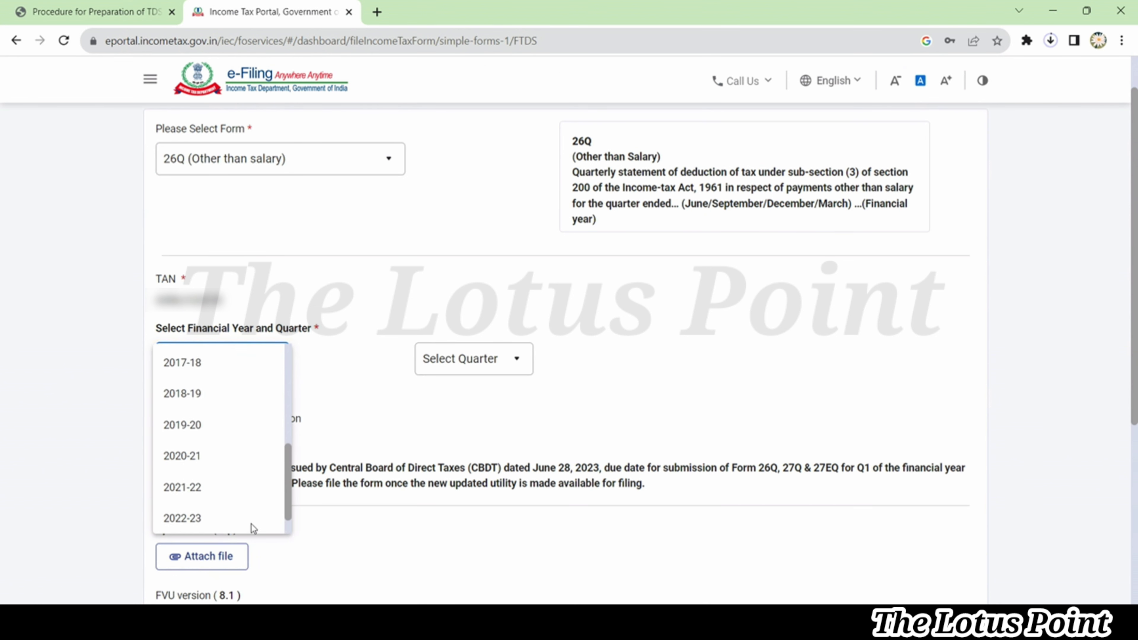
left_click(237, 521)
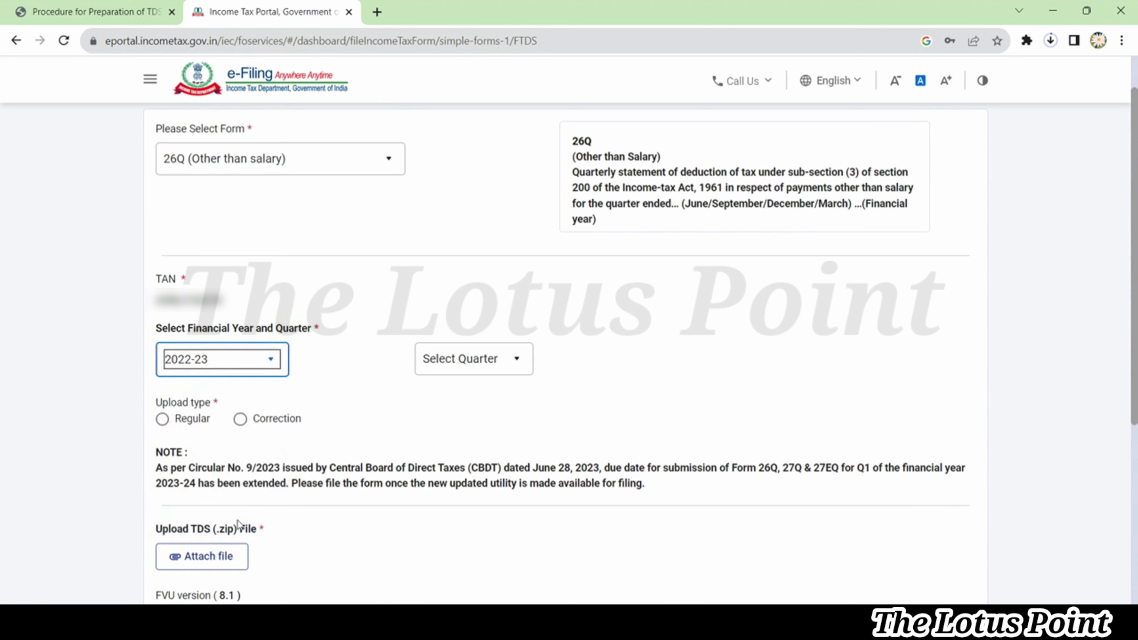
Set quarter Q4 and switch the upload type from Correction to Regular
left_click(471, 361)
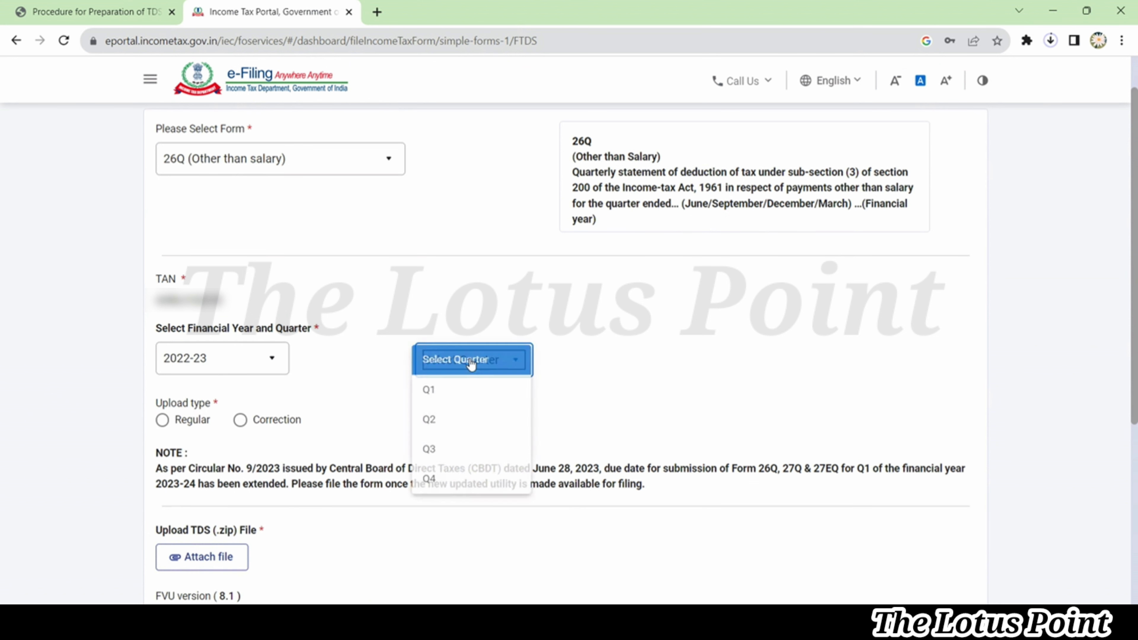
left_click(465, 483)
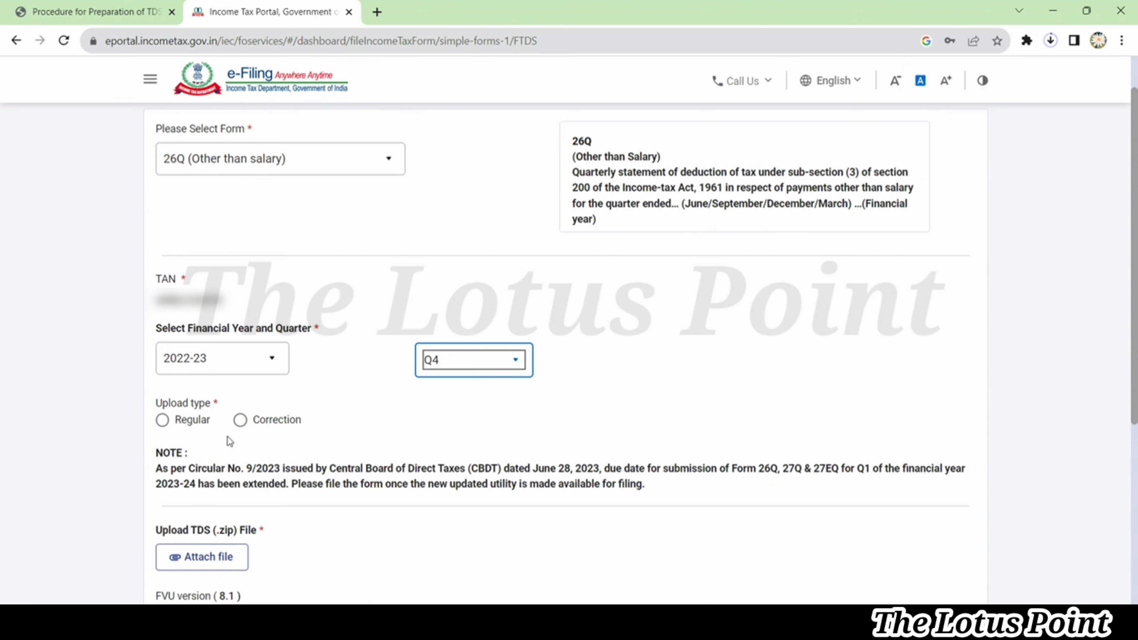
left_click(241, 420)
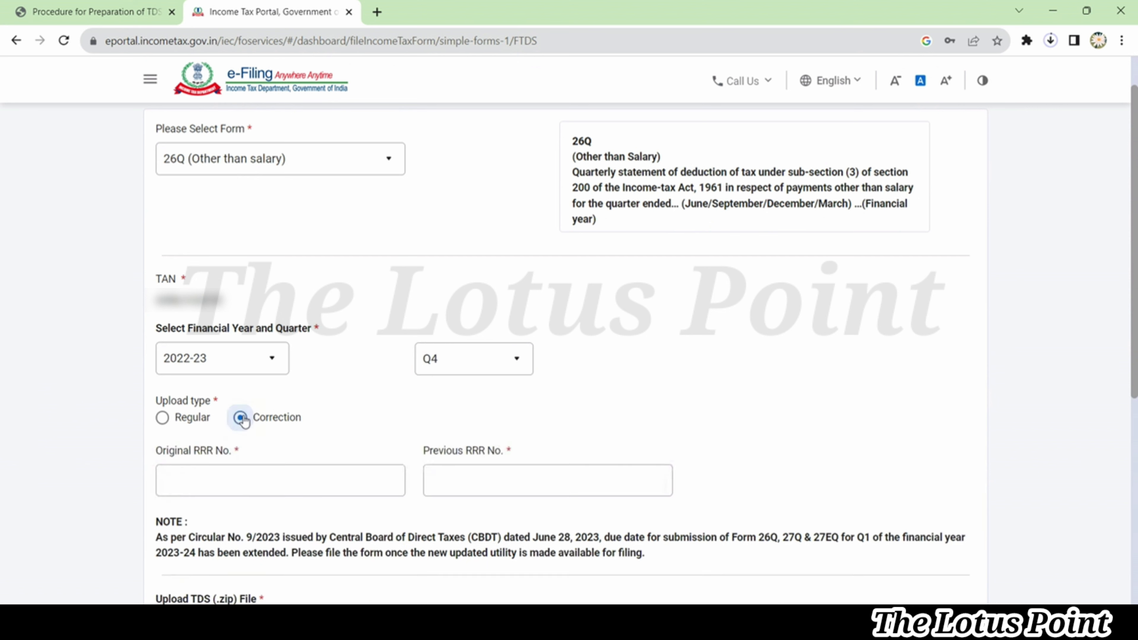
left_click(163, 420)
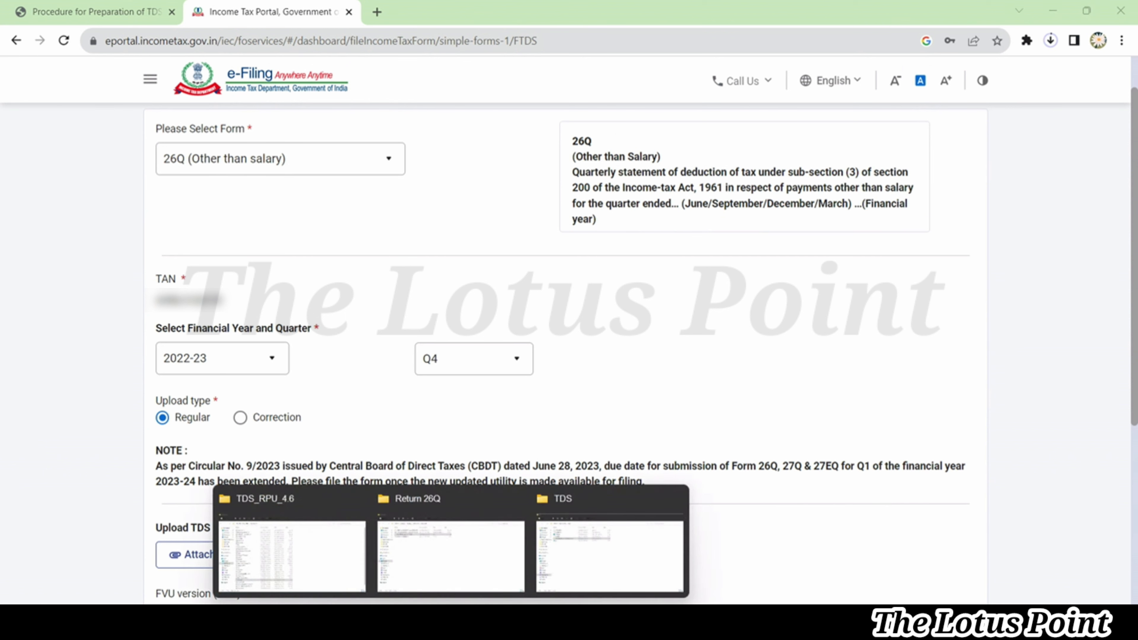
Compress 26QRQ4.fvu in C:\TDS into a 26QRQ4 zip and copy the folder path
left_click(611, 552)
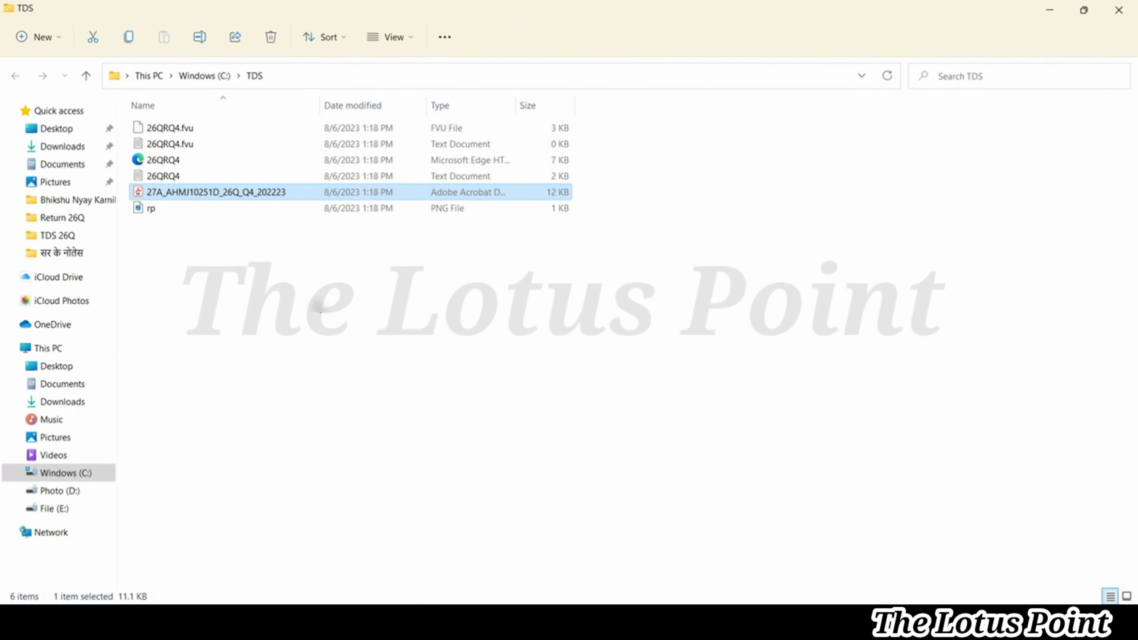
left_click(184, 129)
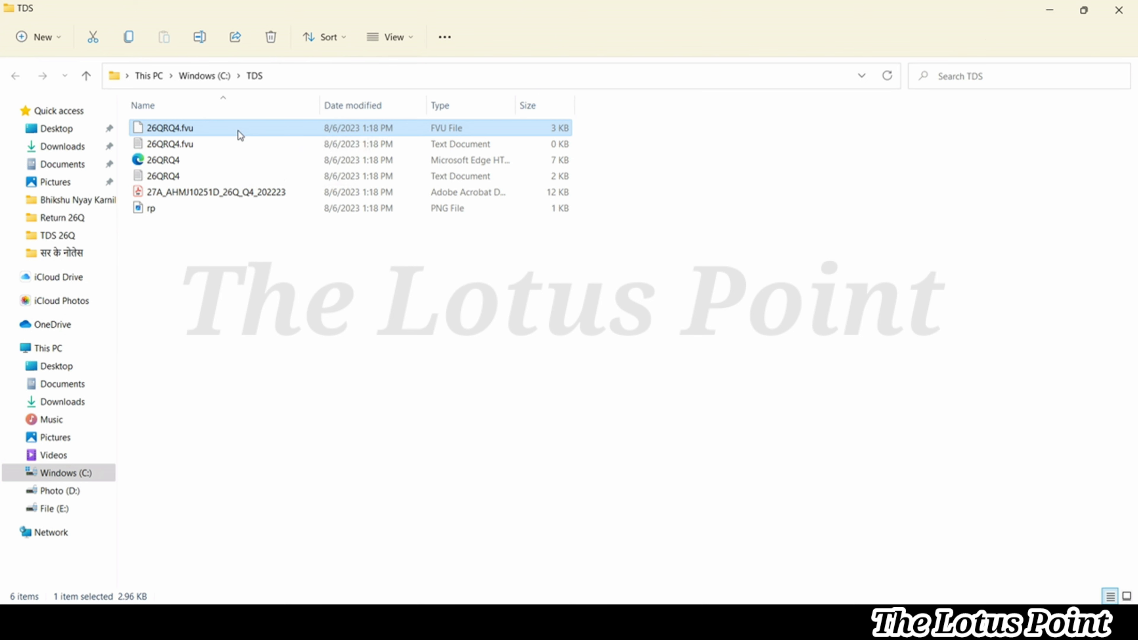
right_click(239, 131)
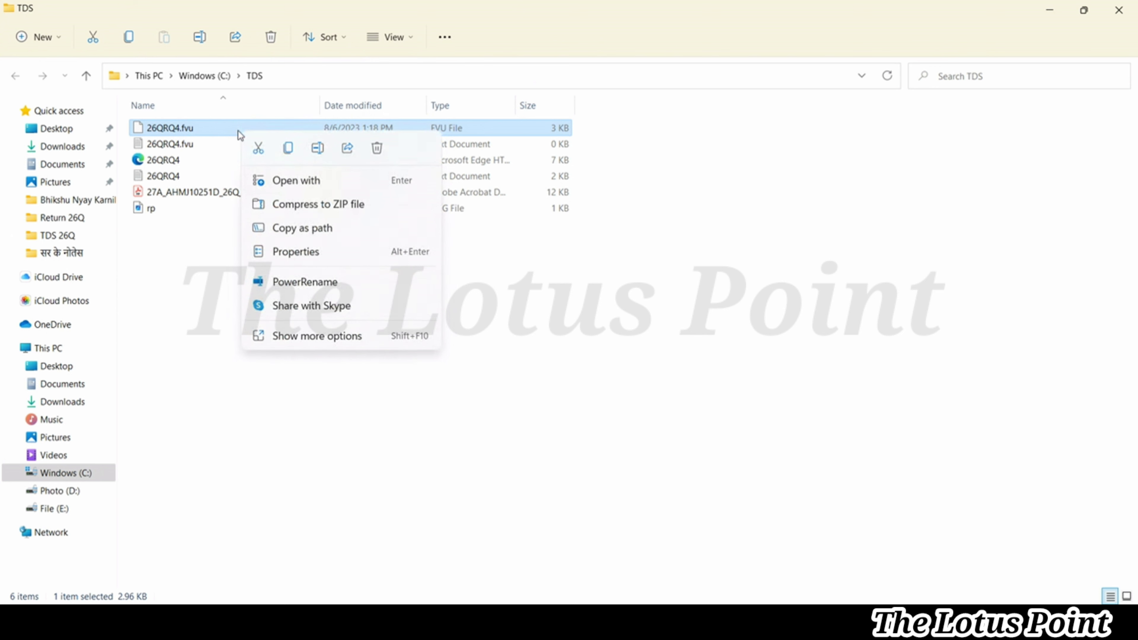
left_click(317, 204)
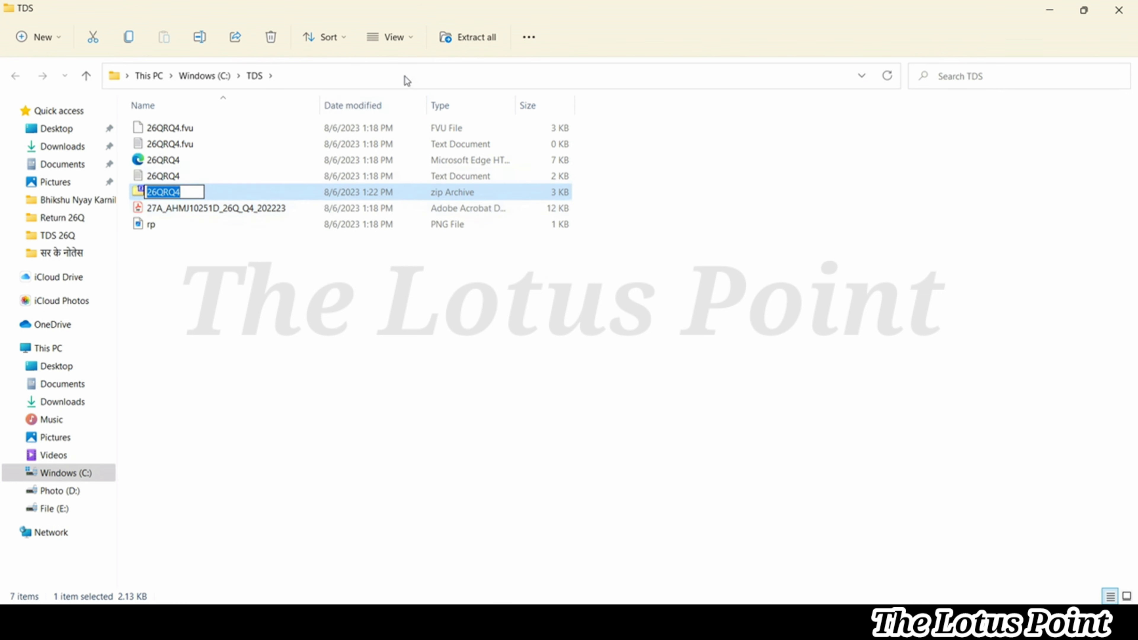
left_click(414, 76)
key("ctrl+c")
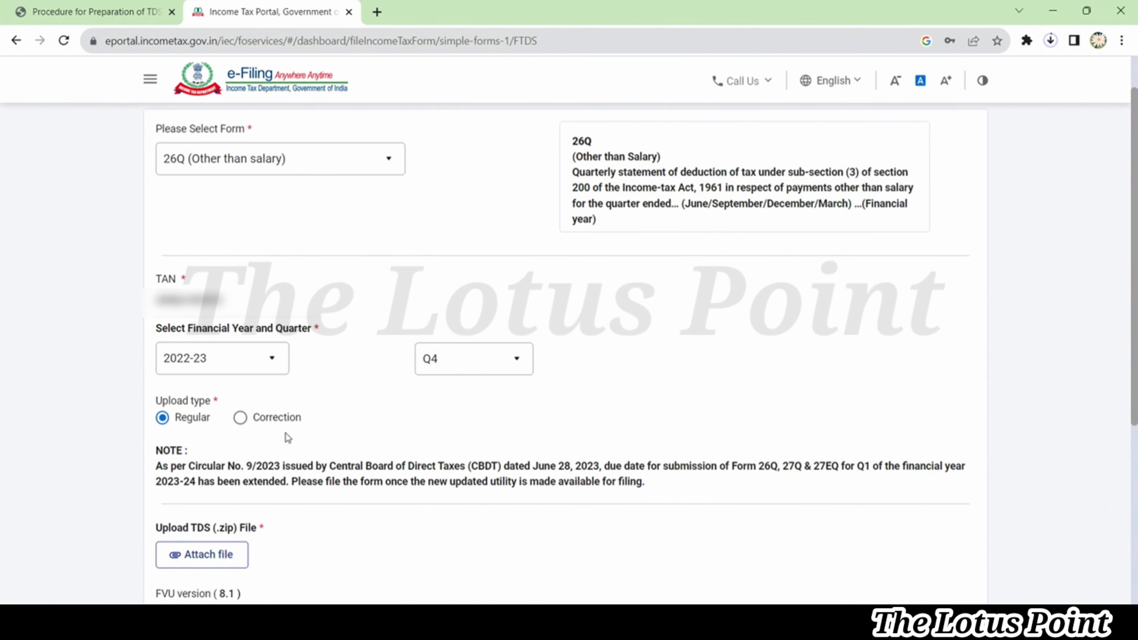
Attach 26QRQ4.zip from C:\TDS as the Form TDS upload file
left_click(202, 556)
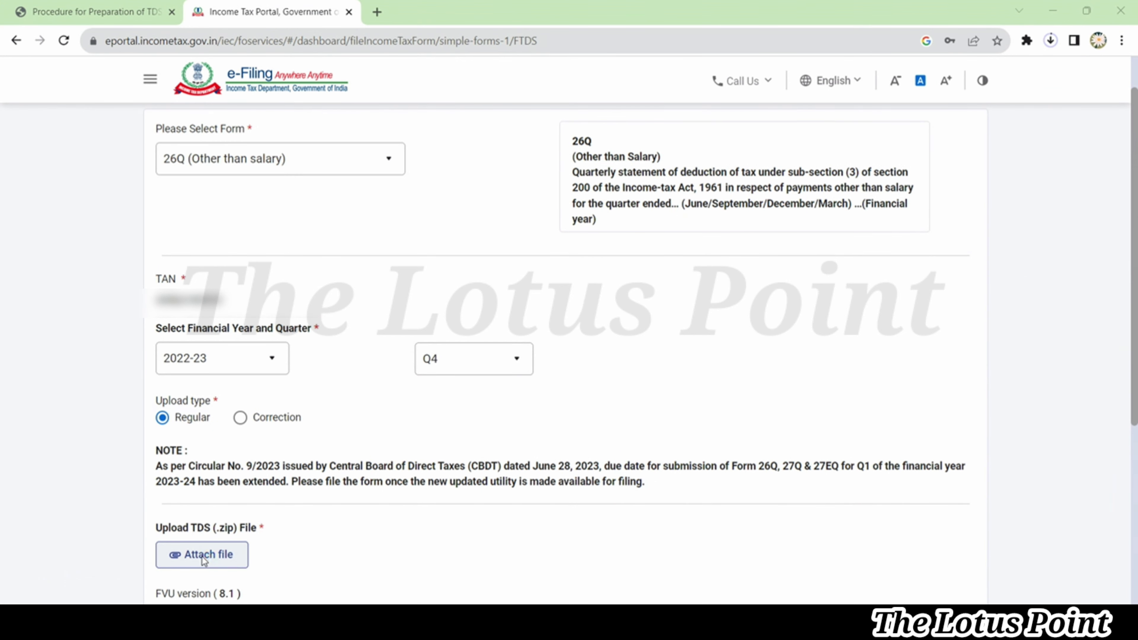
key("ctrl+v")
key("Return")
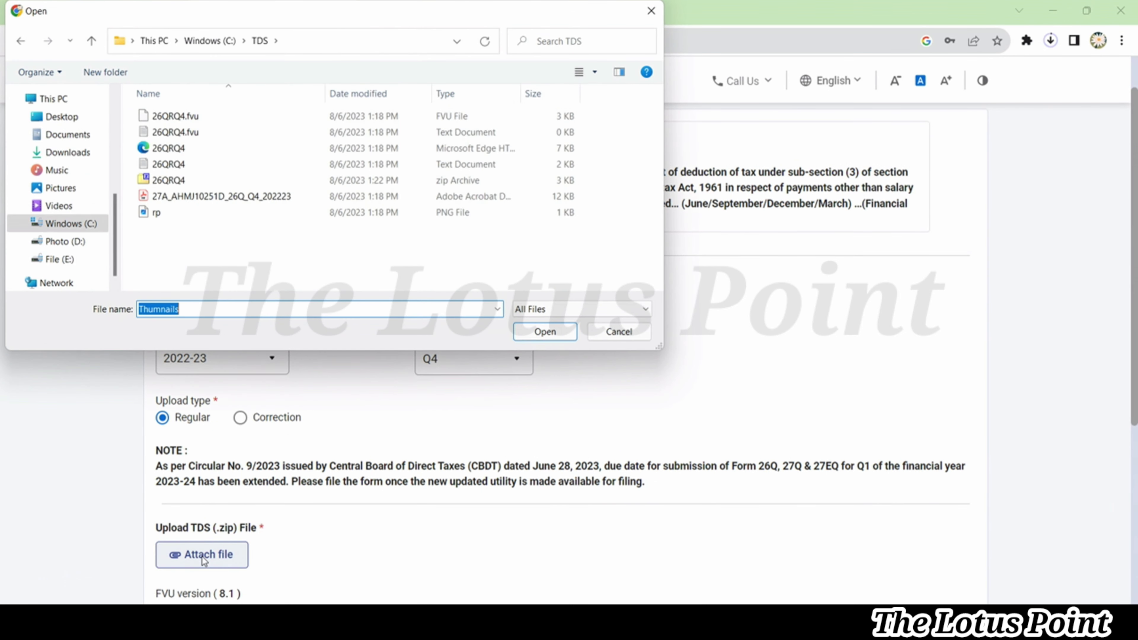
left_click(370, 95)
left_click(239, 112)
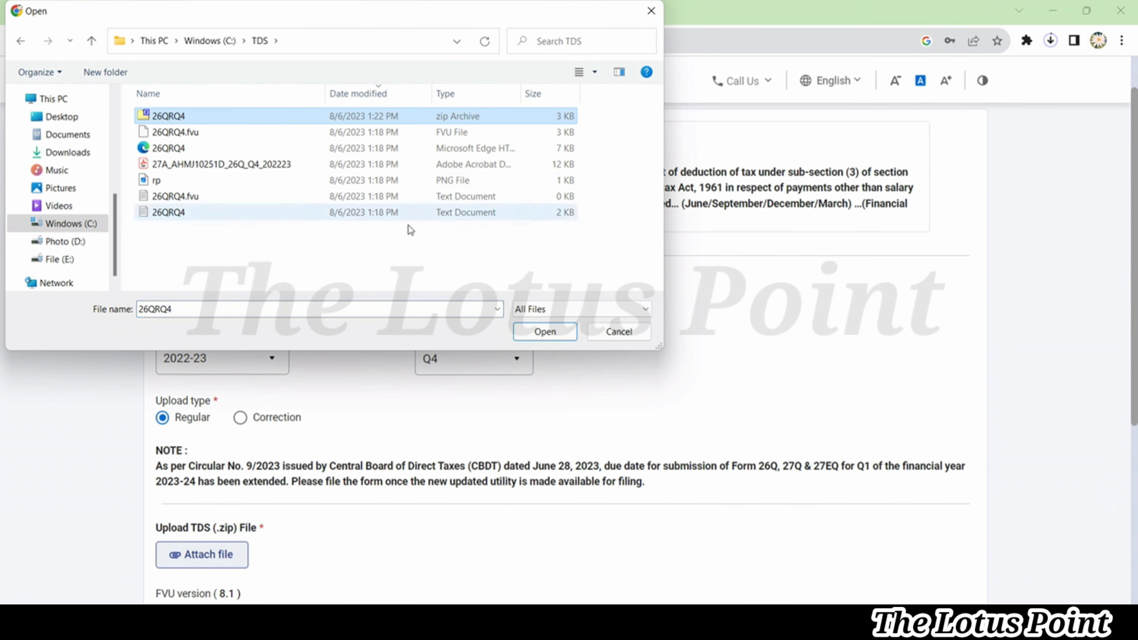
left_click(540, 335)
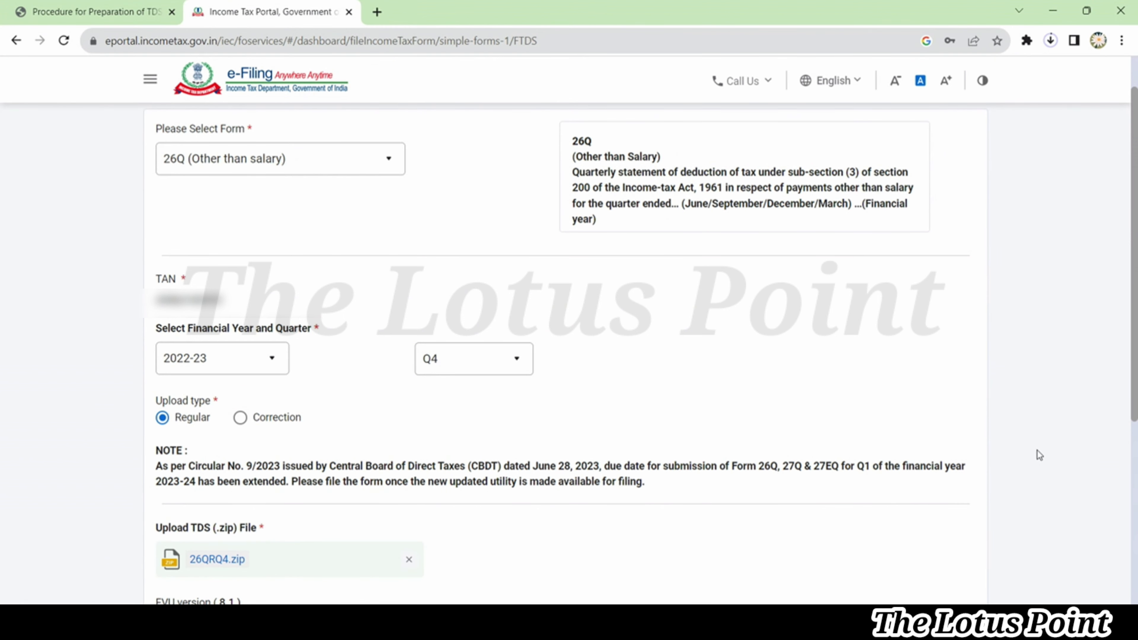
Proceed to e-Verify and decline e-verification for now
scroll(1037, 450, "down", 3)
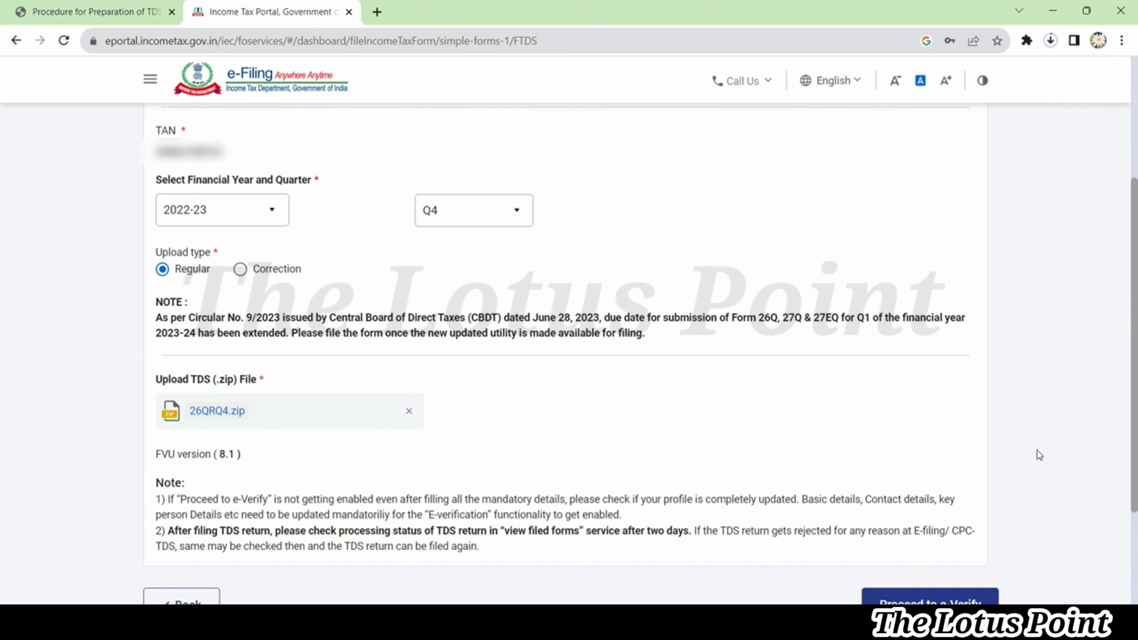
scroll(1037, 451, "down", 1)
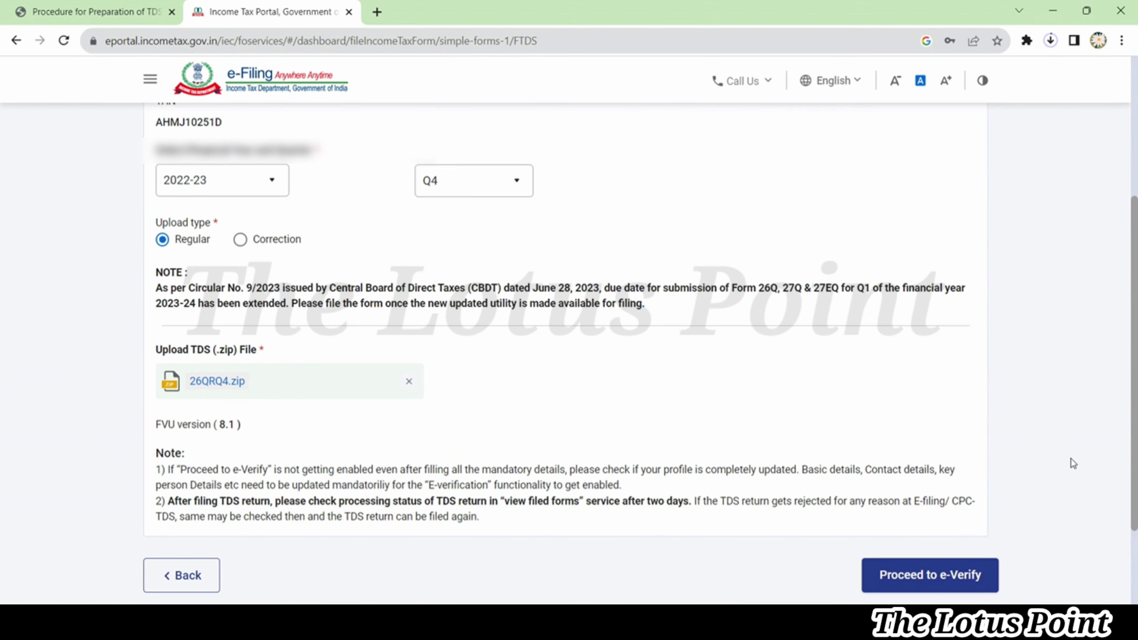
left_click(976, 578)
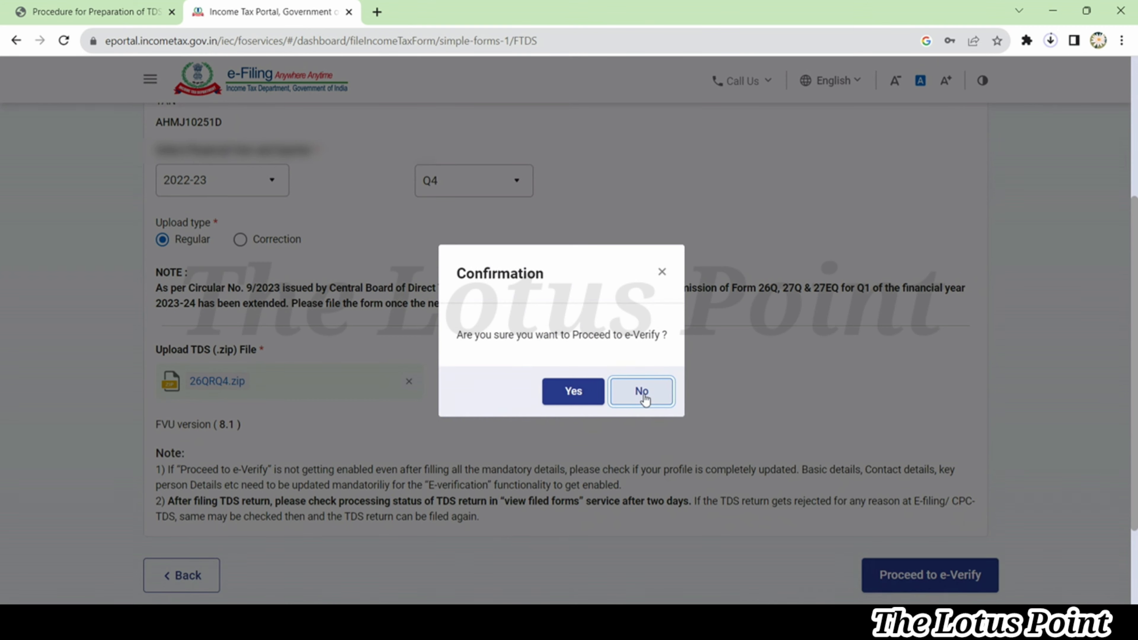
left_click(644, 380)
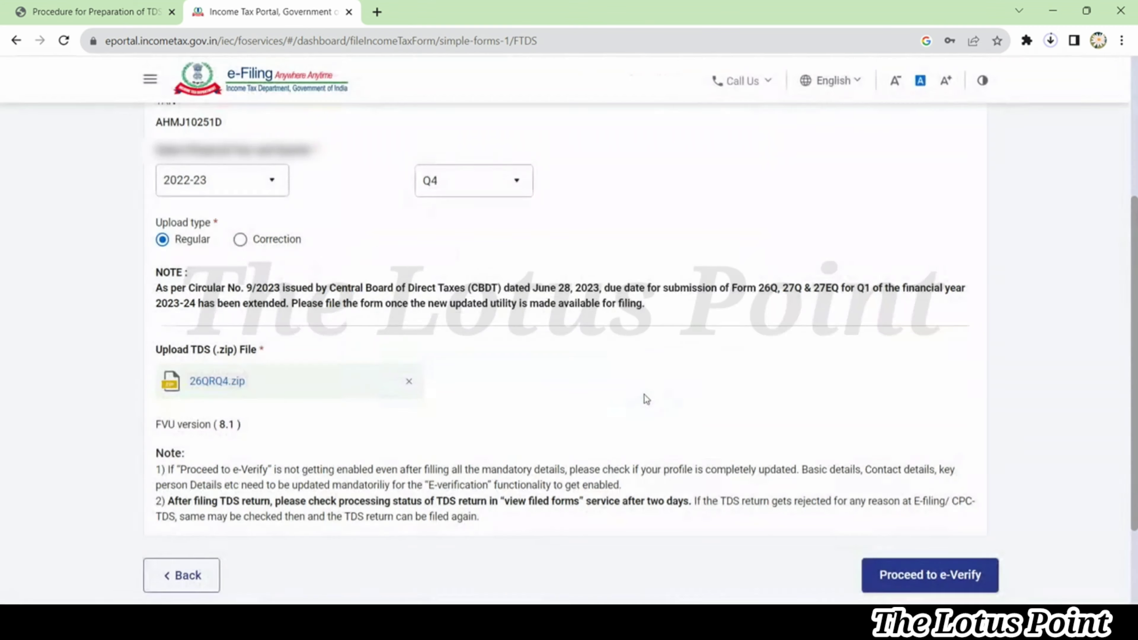
scroll(46, 328, "up", 6)
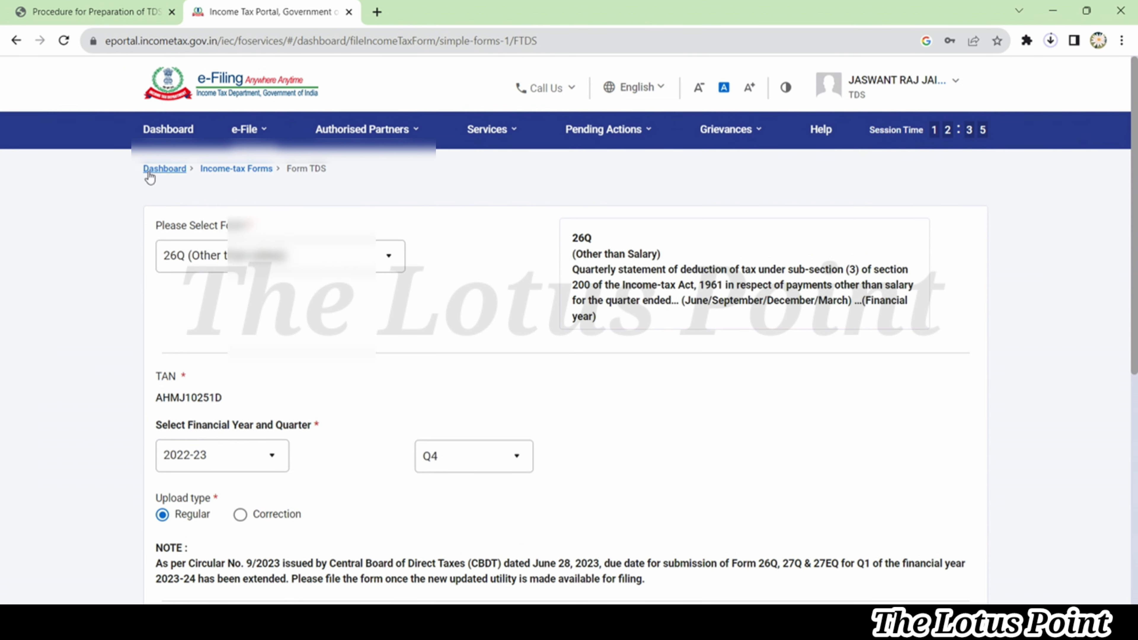
Open View Filed Forms and show the Form 26Q filings for 2022-23
left_click(167, 131)
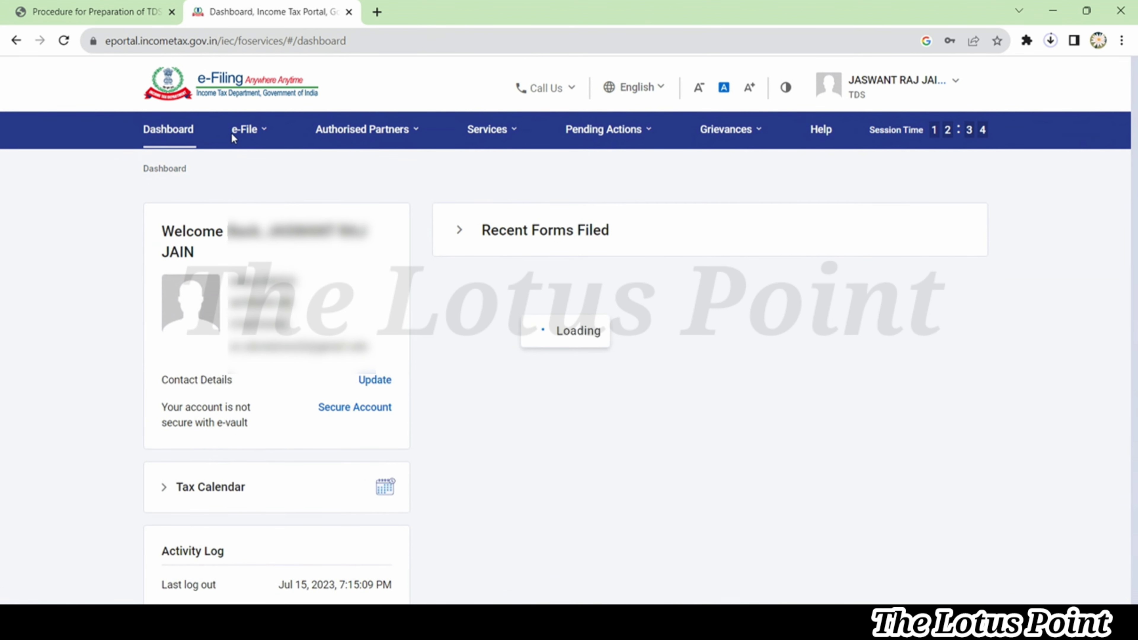
left_click(246, 134)
left_click(246, 135)
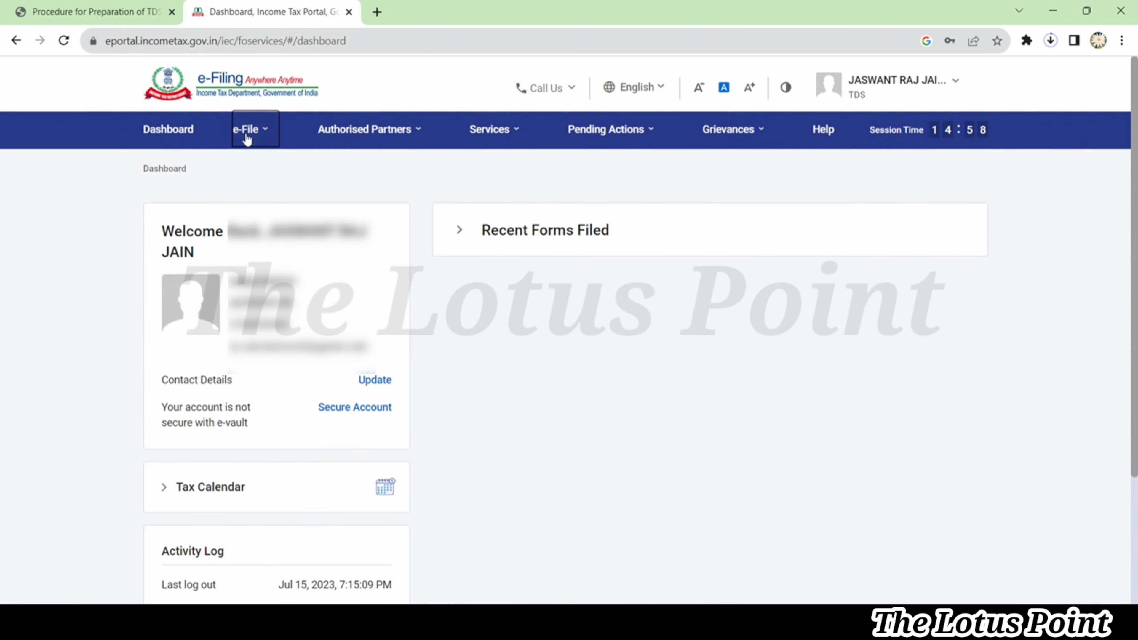
left_click(247, 135)
left_click(293, 176)
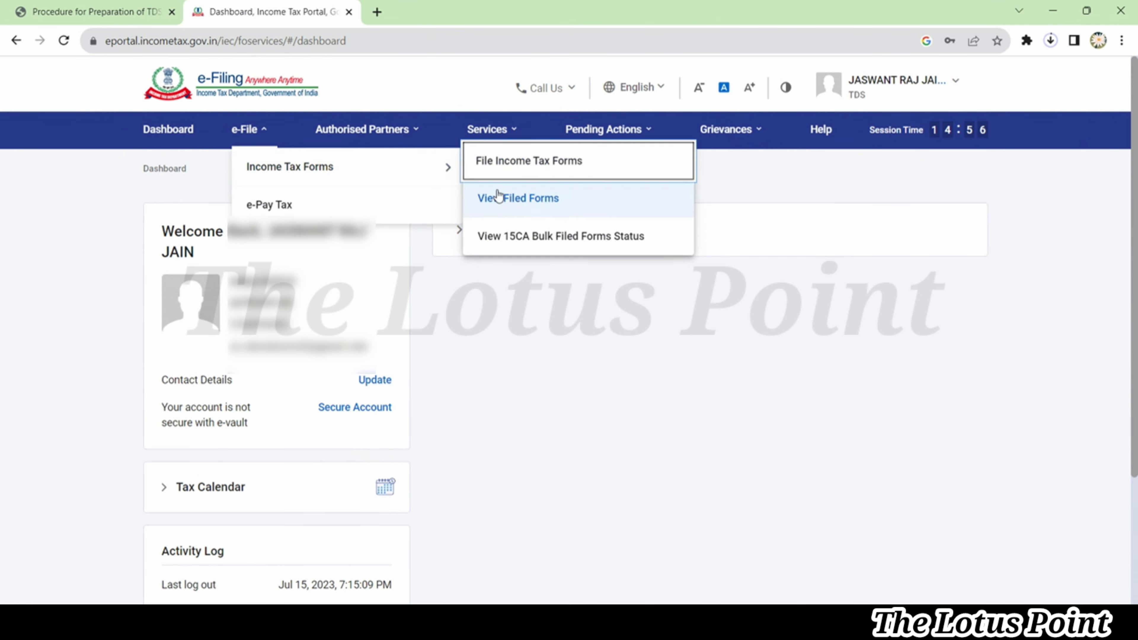
left_click(506, 201)
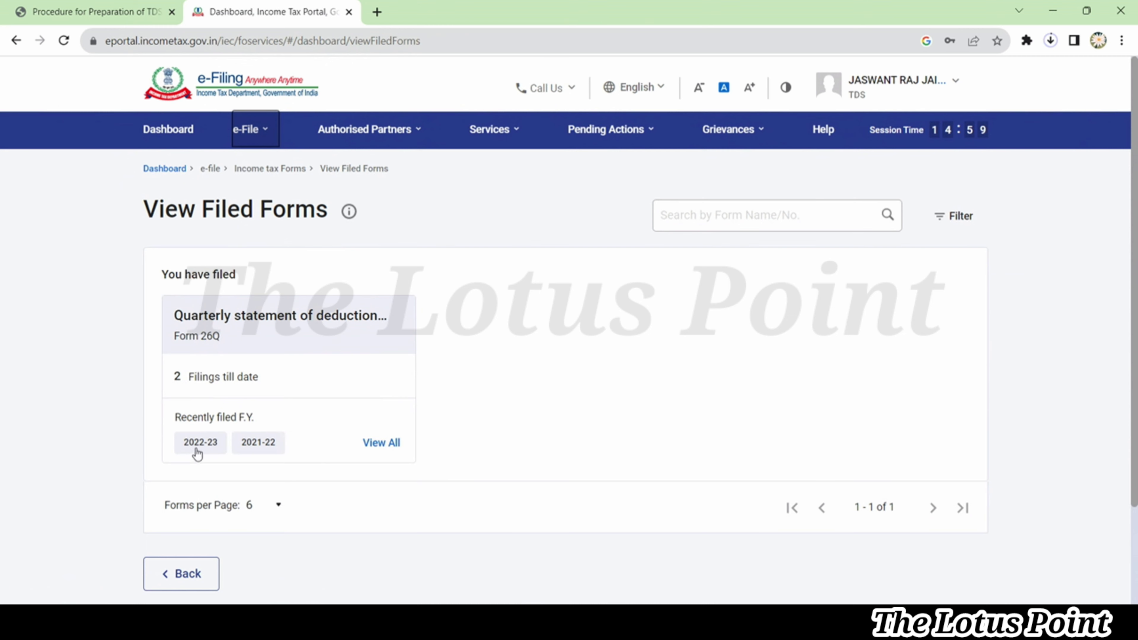
left_click(200, 445)
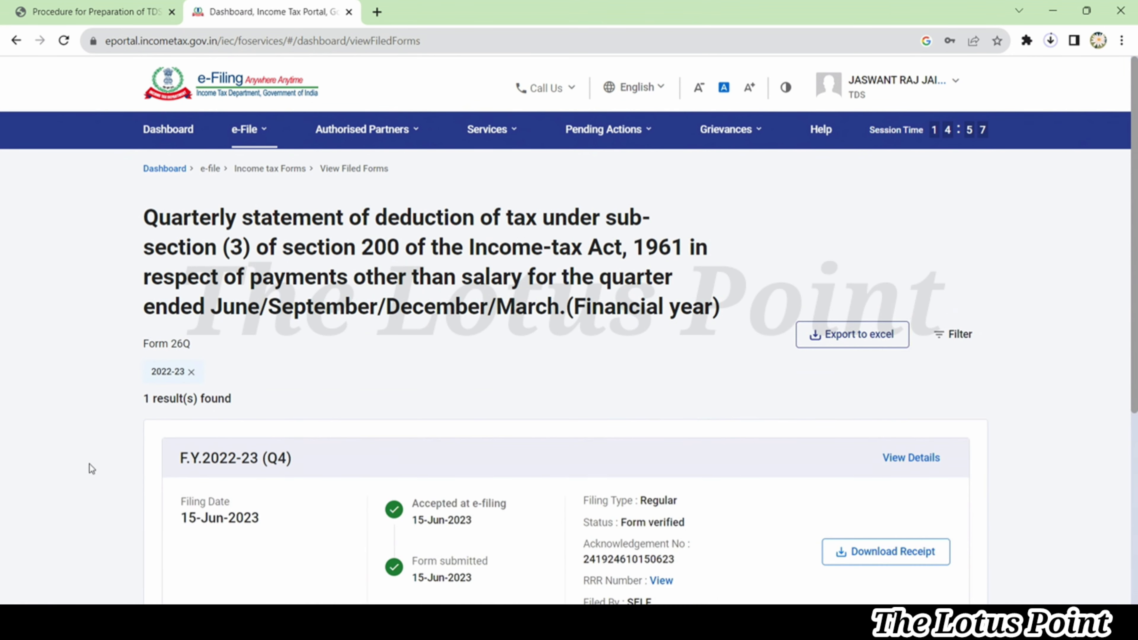
Download the Q4 filing receipt and open the PDF from Chrome's downloads
scroll(91, 468, "down", 2)
scroll(88, 464, "down", 2)
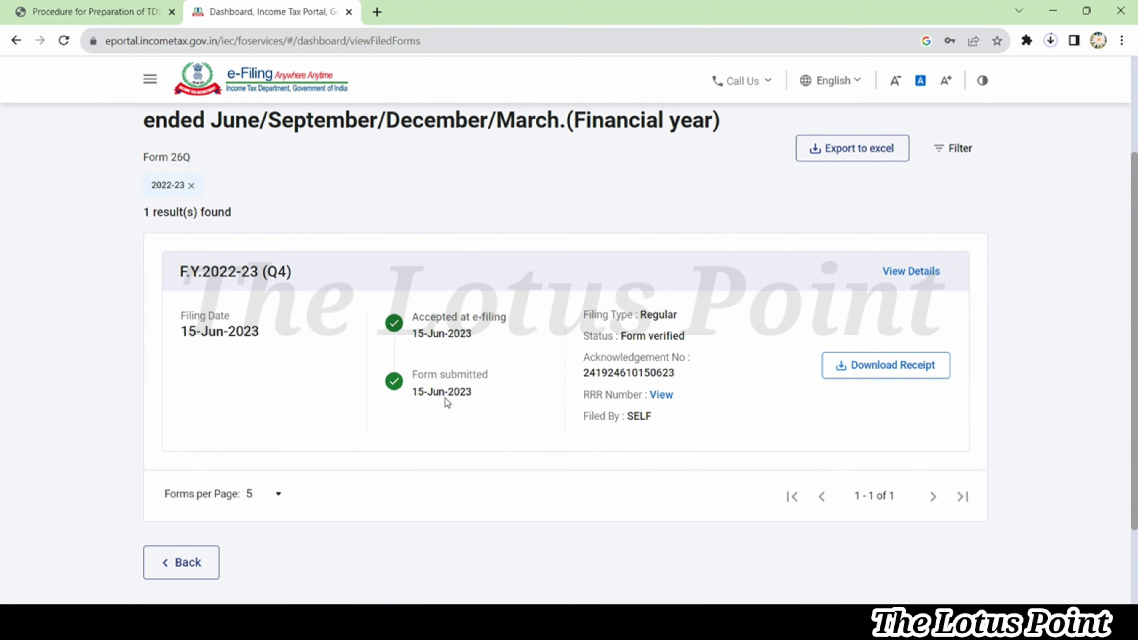
left_click(882, 368)
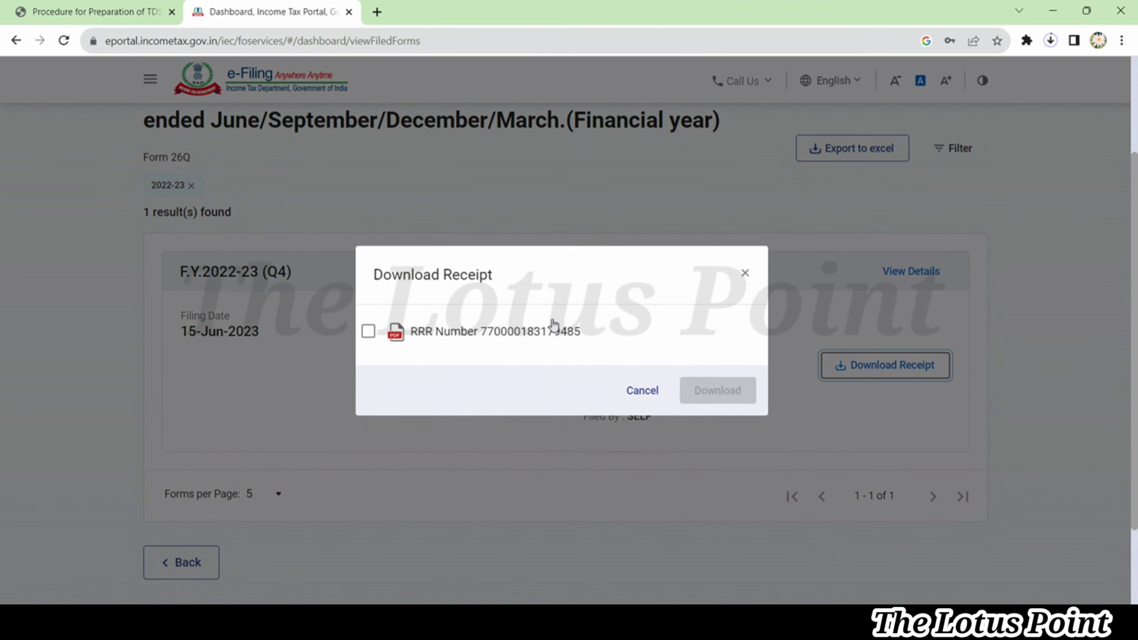
left_click(369, 331)
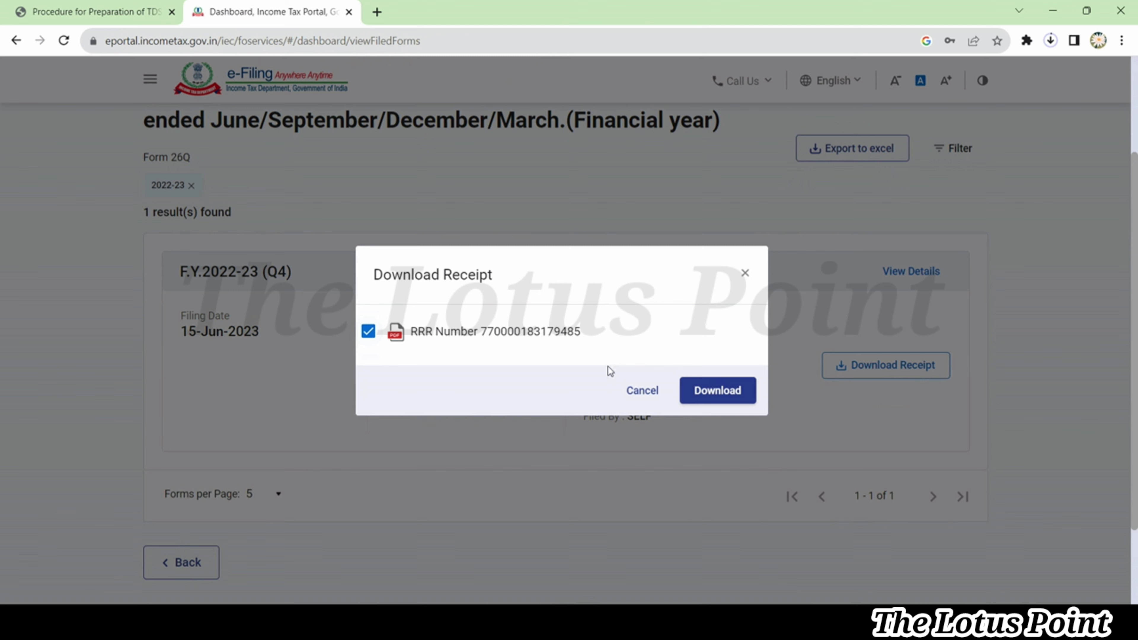
left_click(711, 397)
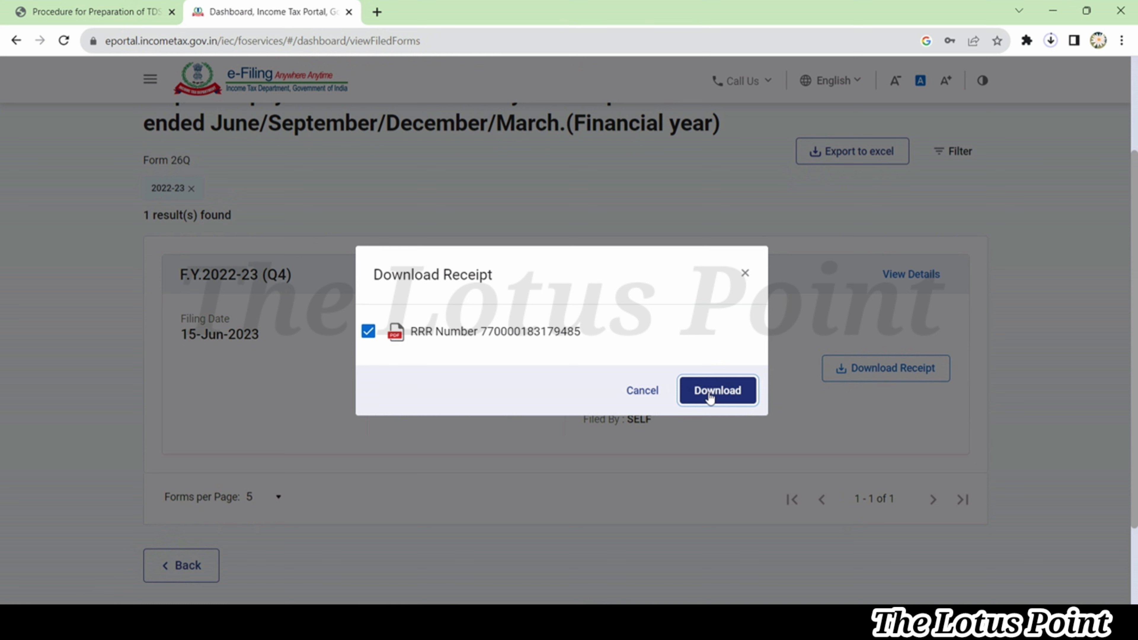
left_click(1052, 42)
left_click(918, 159)
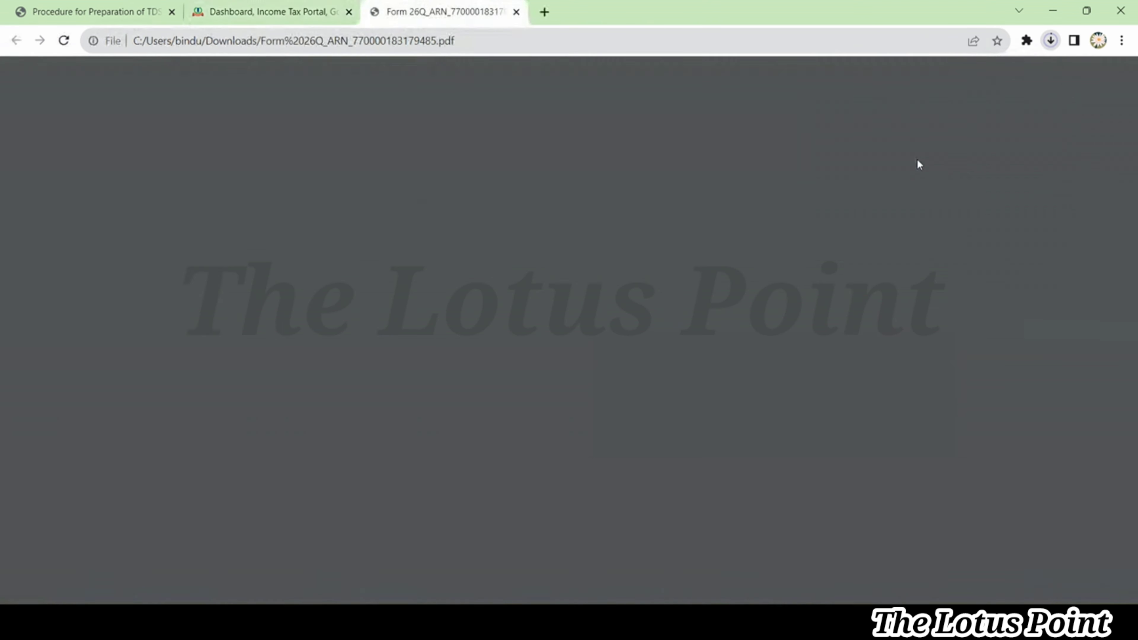